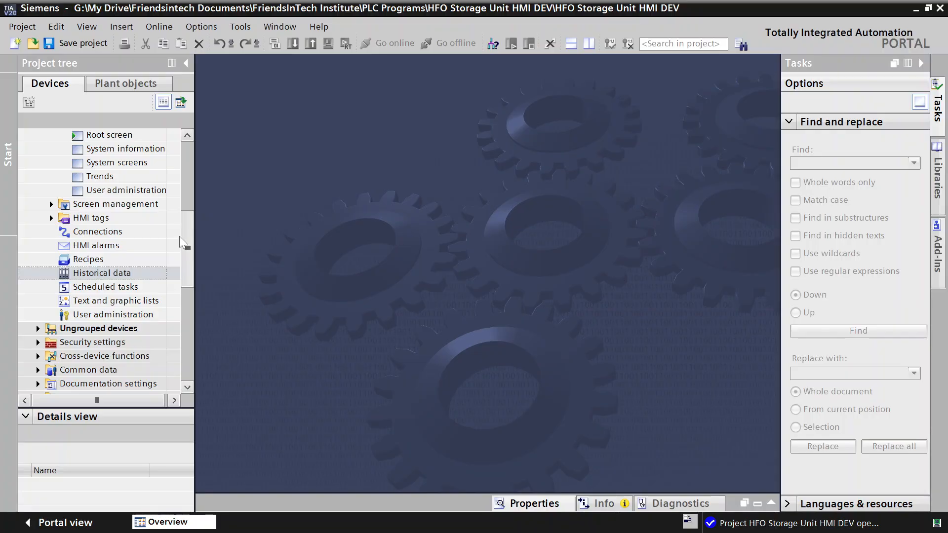
Open the Trends screen of HMI_1 [KTP700 Basic PN] in the editor and collapse the project tree
{"action": "scroll", "coordinate": [180, 237], "scroll_direction": "up", "scroll_amount": 3}
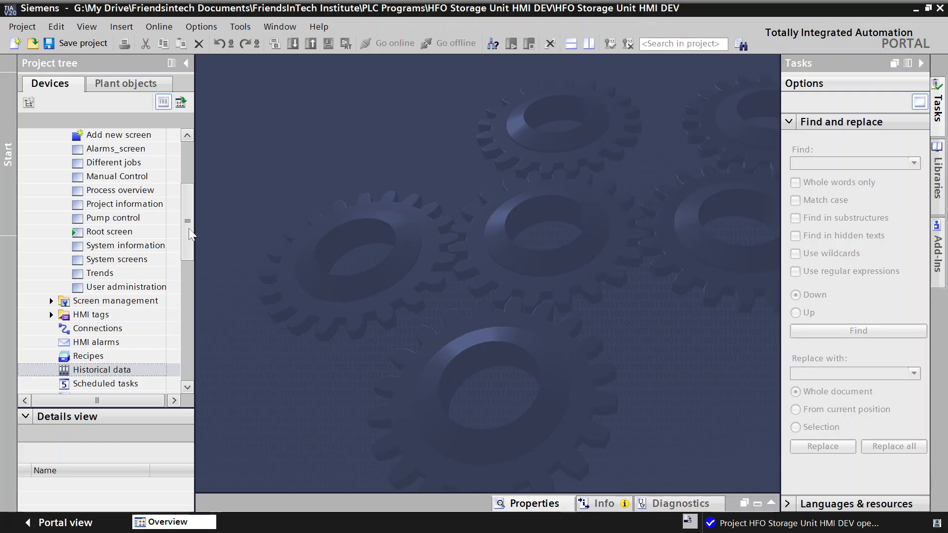
{"action": "scroll", "coordinate": [193, 188], "scroll_direction": "up", "scroll_amount": 4}
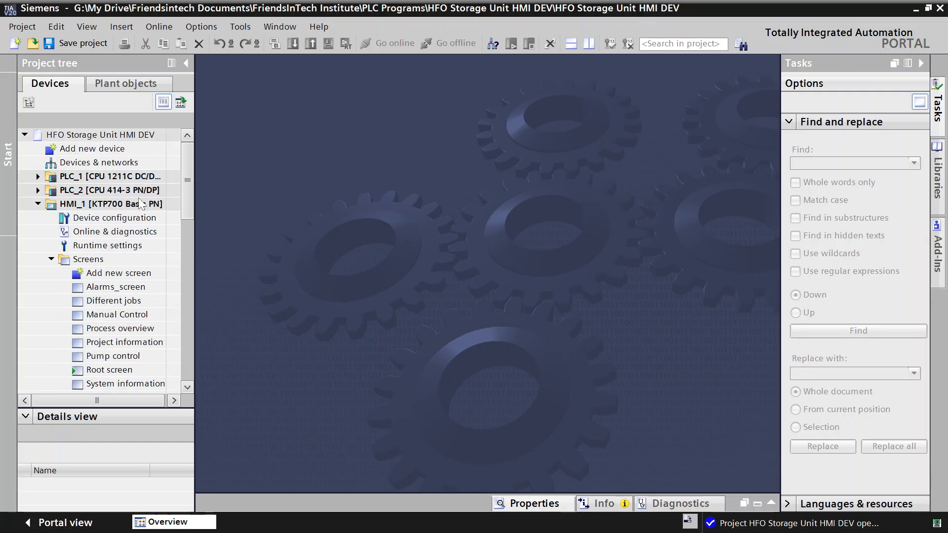
{"action": "left_click", "coordinate": [108, 210]}
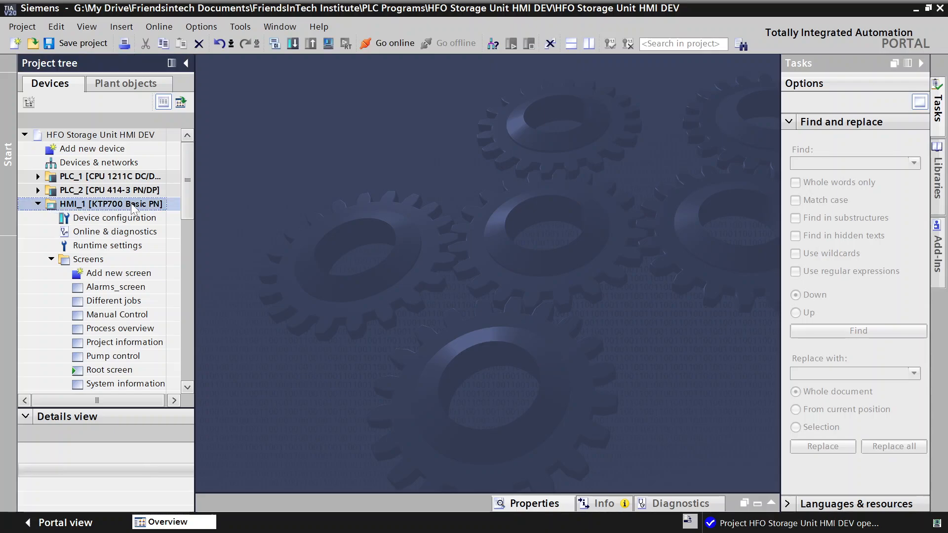
{"action": "left_click_drag", "start_coordinate": [185, 194], "coordinate": [182, 214]}
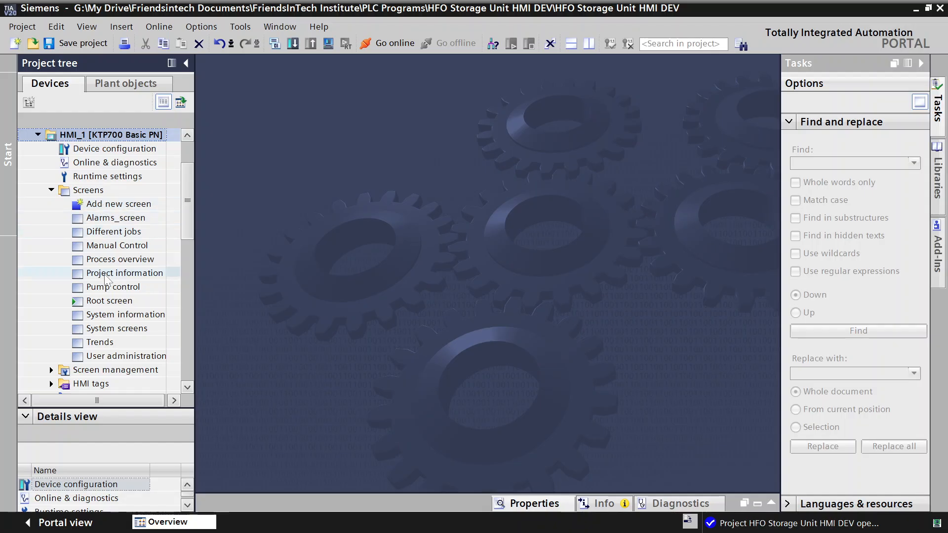
{"action": "left_click", "coordinate": [90, 346]}
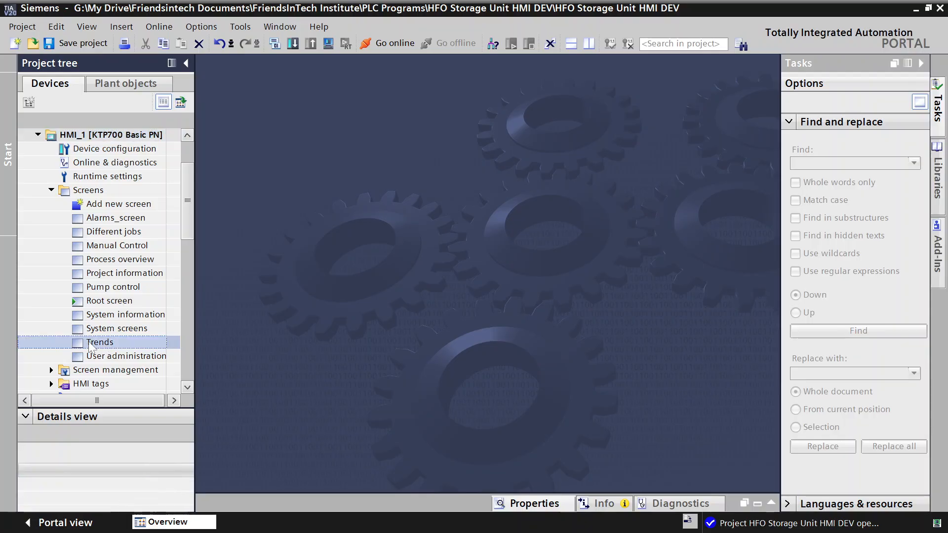
{"action": "left_click", "coordinate": [90, 345]}
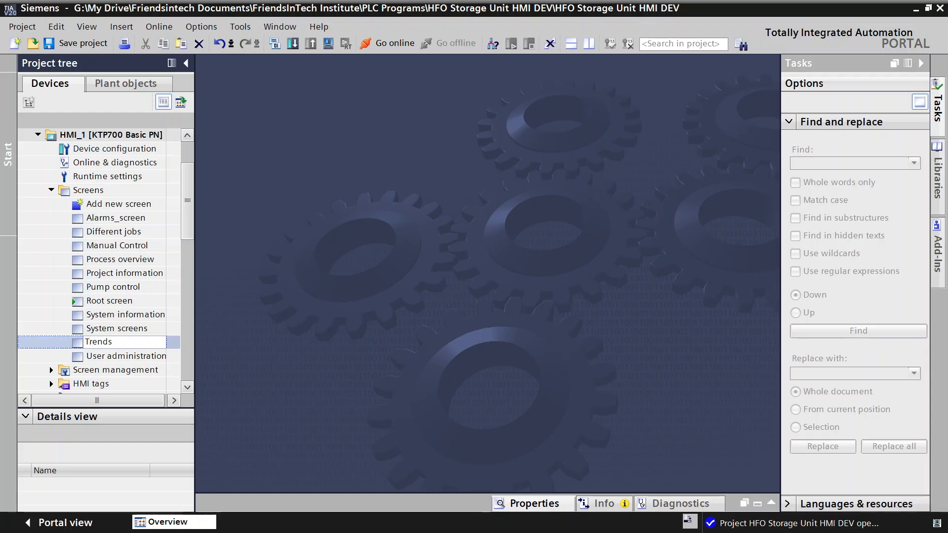
{"action": "double_click", "coordinate": [54, 346]}
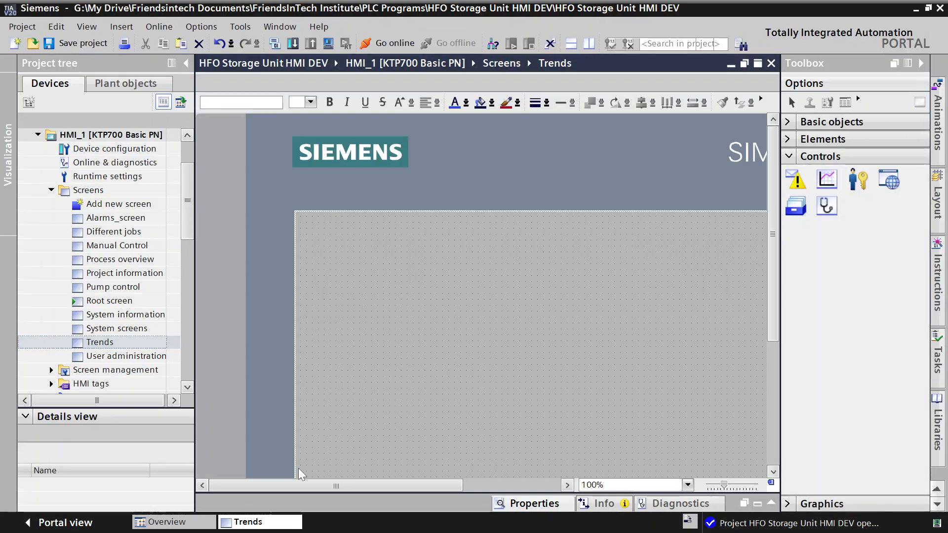
{"action": "left_click_drag", "start_coordinate": [292, 484], "coordinate": [337, 485]}
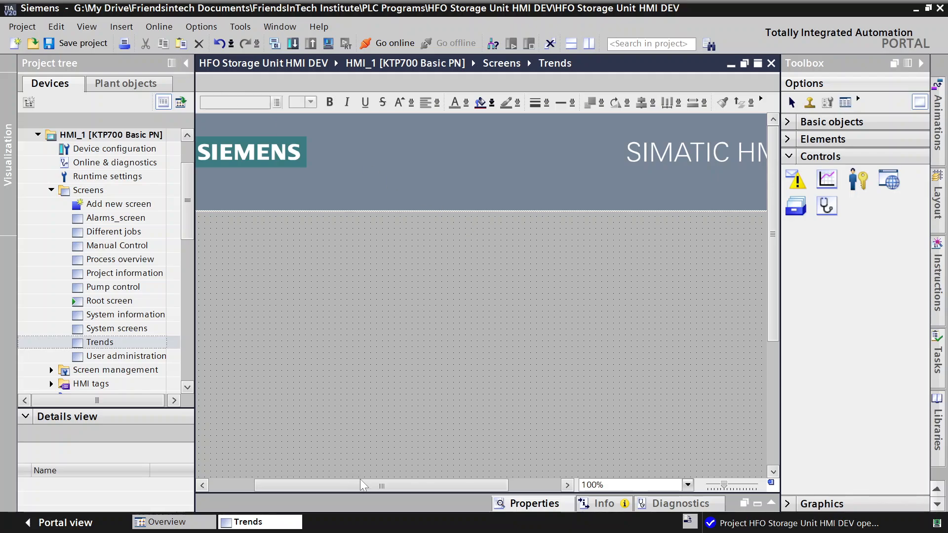
{"action": "left_click_drag", "start_coordinate": [360, 488], "coordinate": [347, 478]}
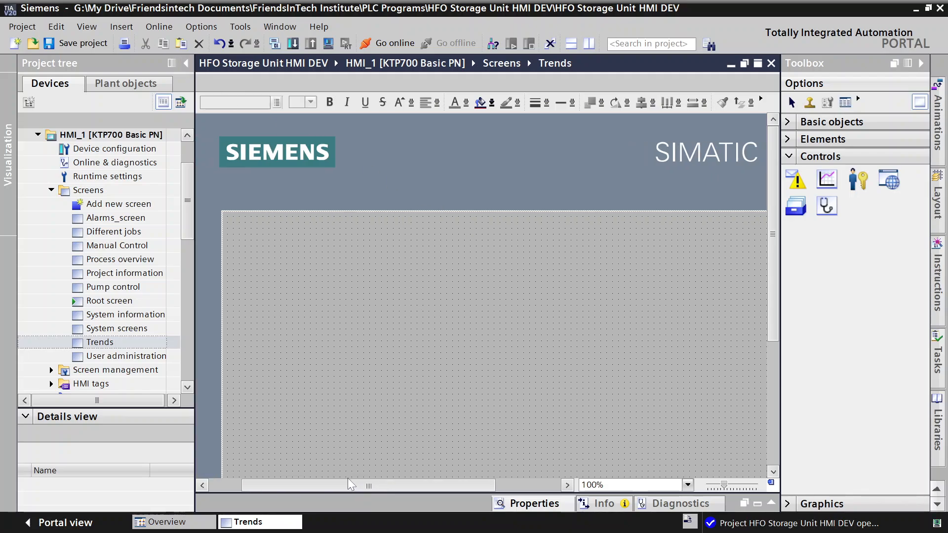
{"action": "left_click", "coordinate": [186, 64]}
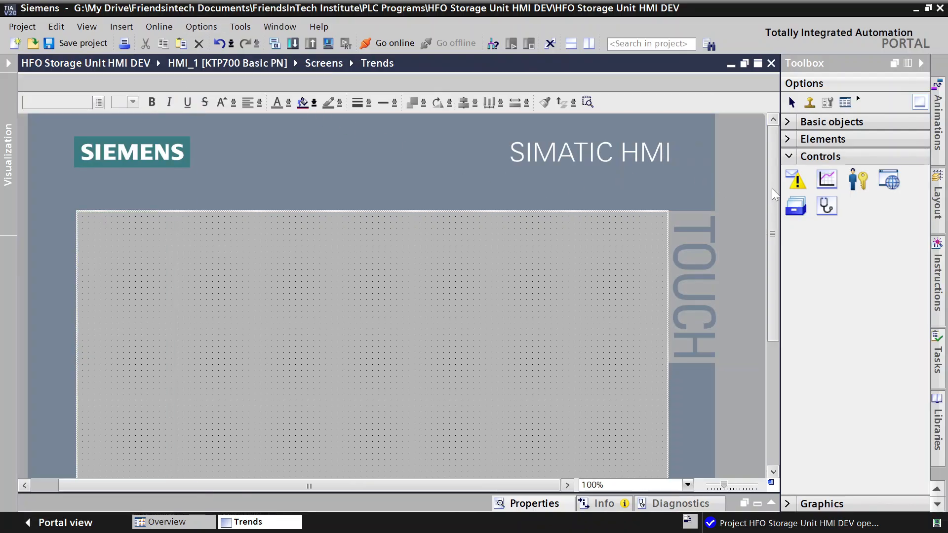
Draw a thin header rectangle along the upper edge of the Trends screen, fitted to the screen's full width
{"action": "left_click", "coordinate": [786, 123]}
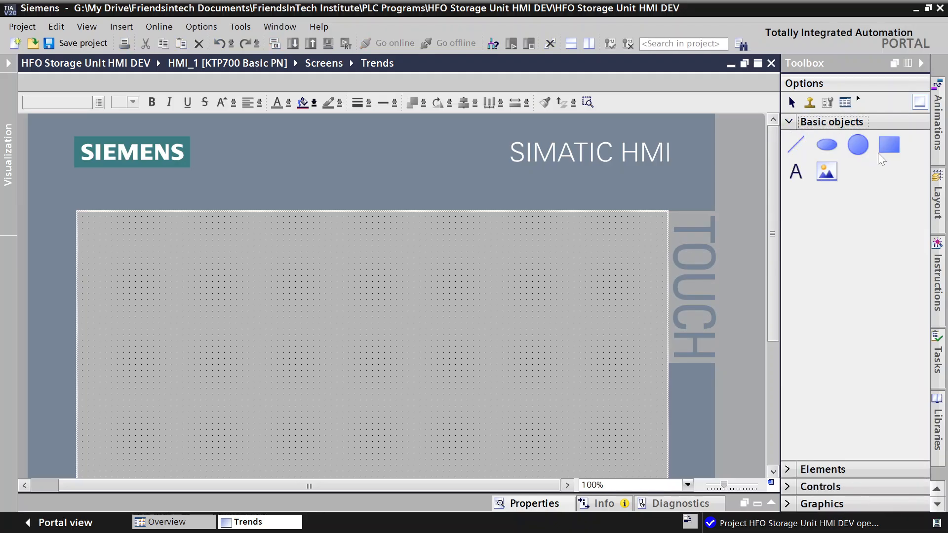
{"action": "left_click", "coordinate": [880, 145]}
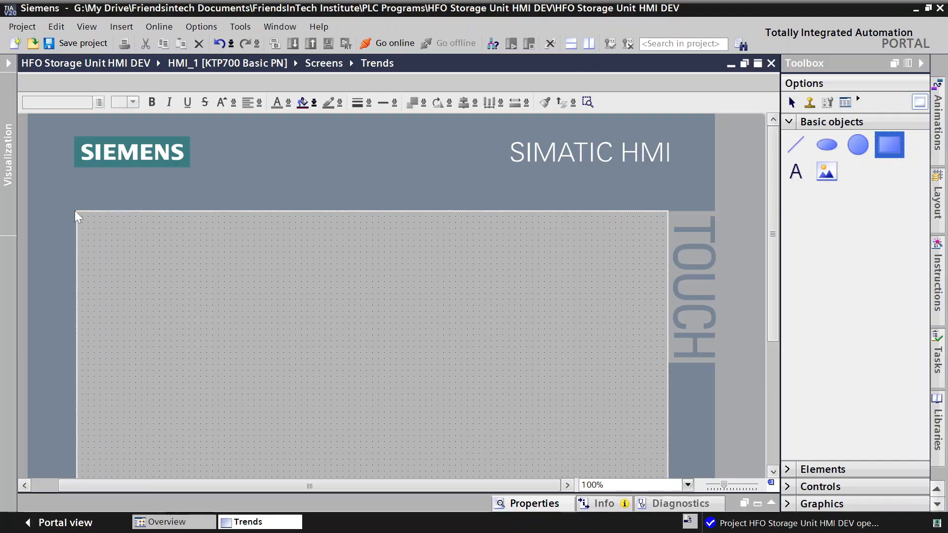
{"action": "left_click_drag", "start_coordinate": [78, 213], "coordinate": [421, 275]}
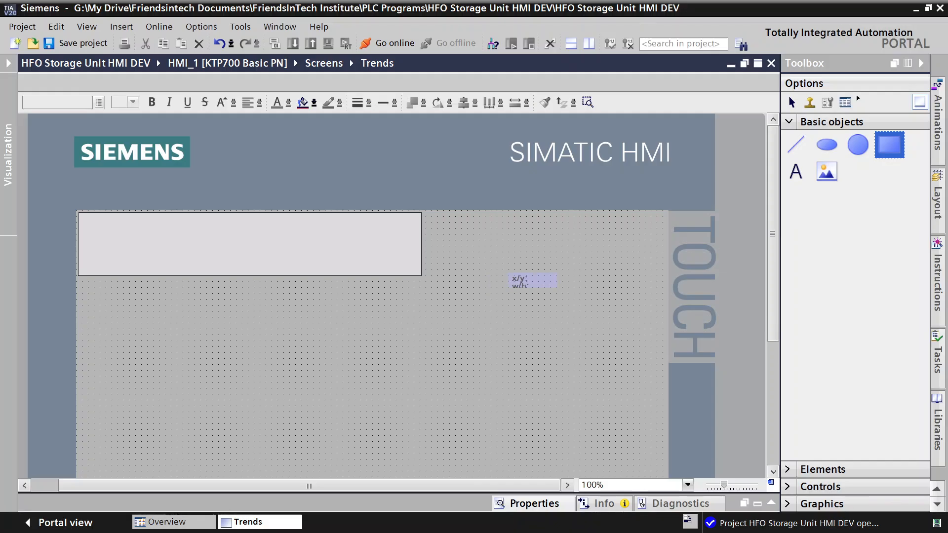
{"action": "left_click_drag", "start_coordinate": [632, 232], "coordinate": [664, 248]}
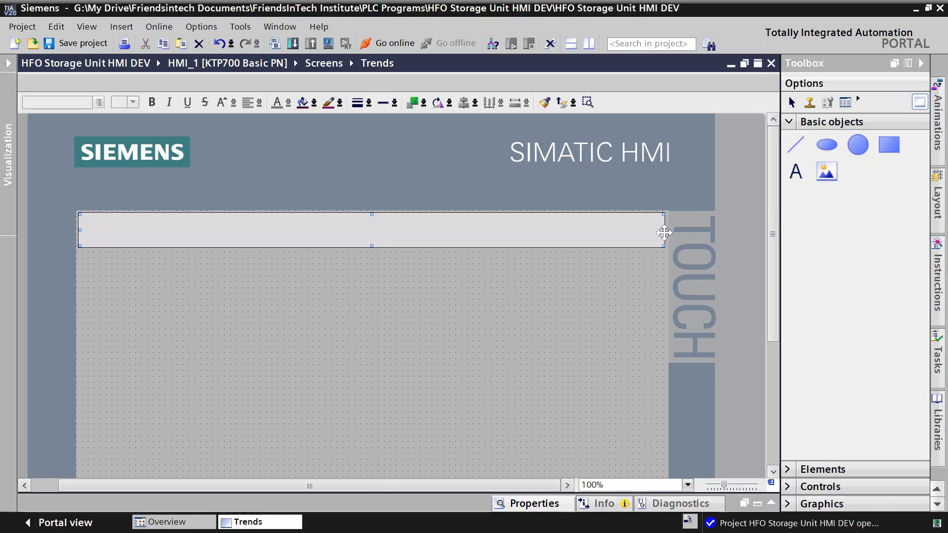
{"action": "left_click_drag", "start_coordinate": [662, 230], "coordinate": [666, 230]}
{"action": "left_click_drag", "start_coordinate": [375, 214], "coordinate": [290, 216]}
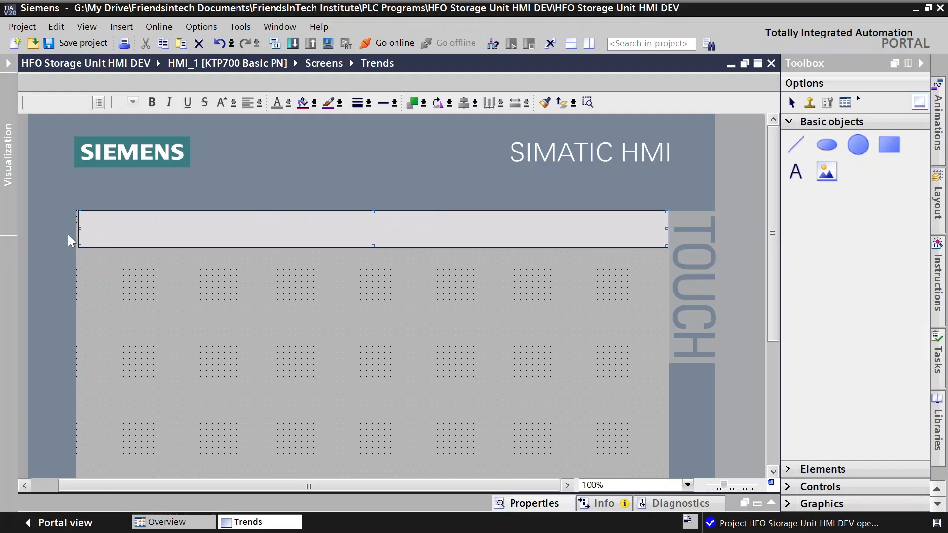
{"action": "left_click_drag", "start_coordinate": [80, 228], "coordinate": [77, 228]}
Set the header rectangle's background color to black
{"action": "left_click", "coordinate": [520, 504]}
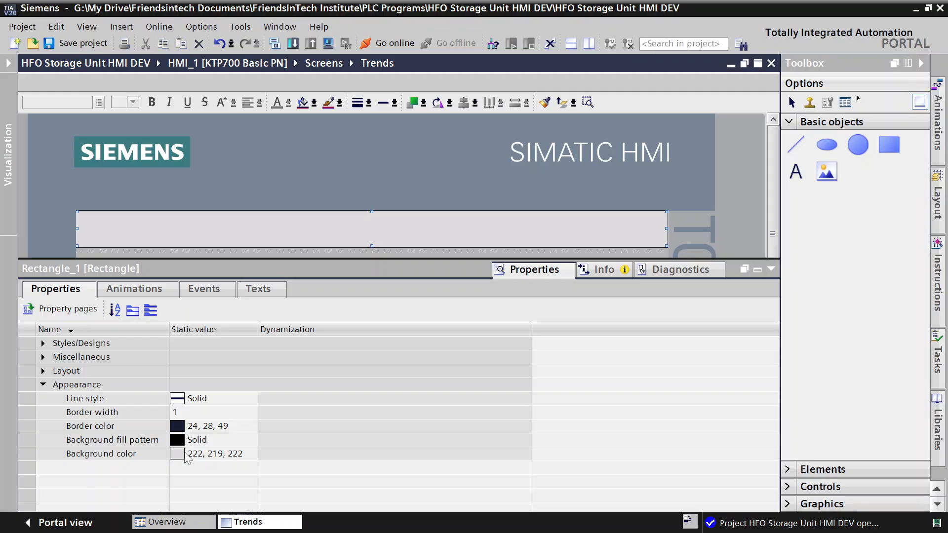
{"action": "left_click", "coordinate": [188, 454]}
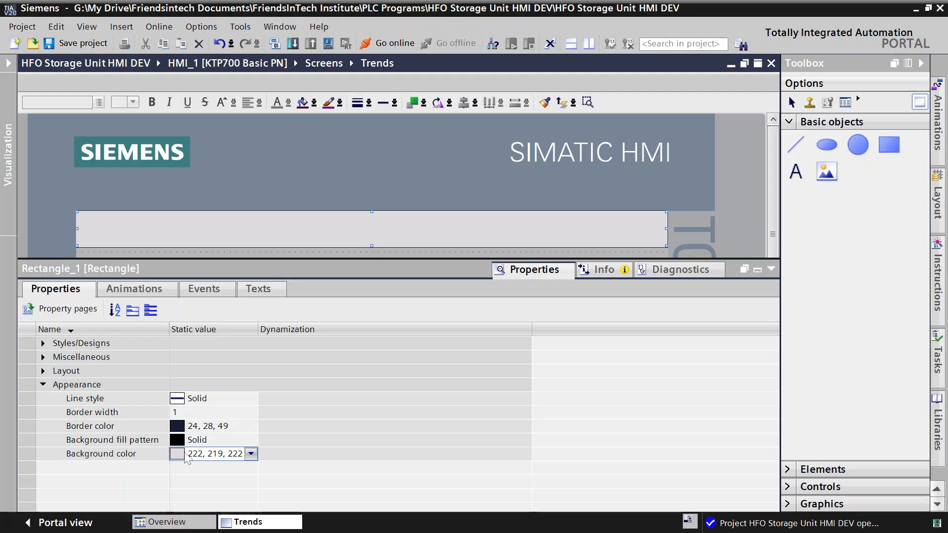
{"action": "left_click", "coordinate": [252, 453]}
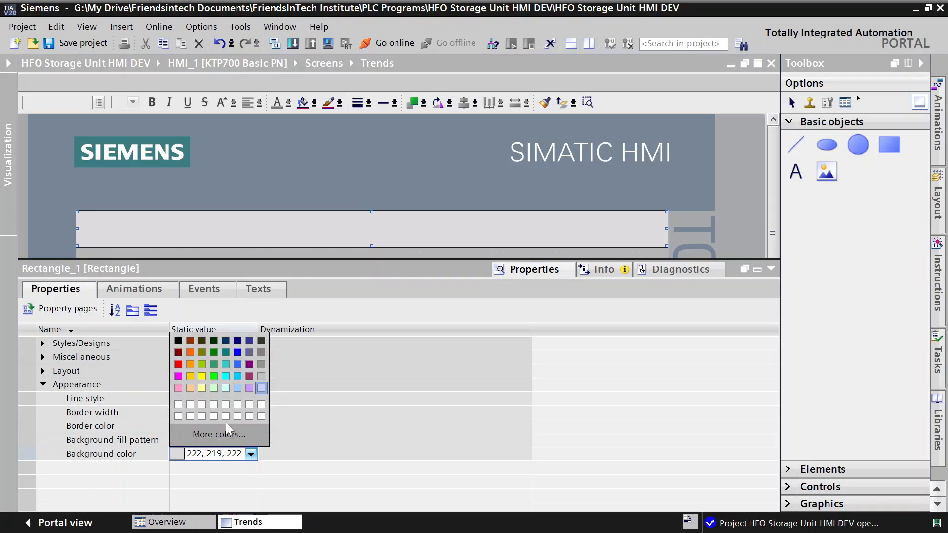
{"action": "key", "text": "Escape"}
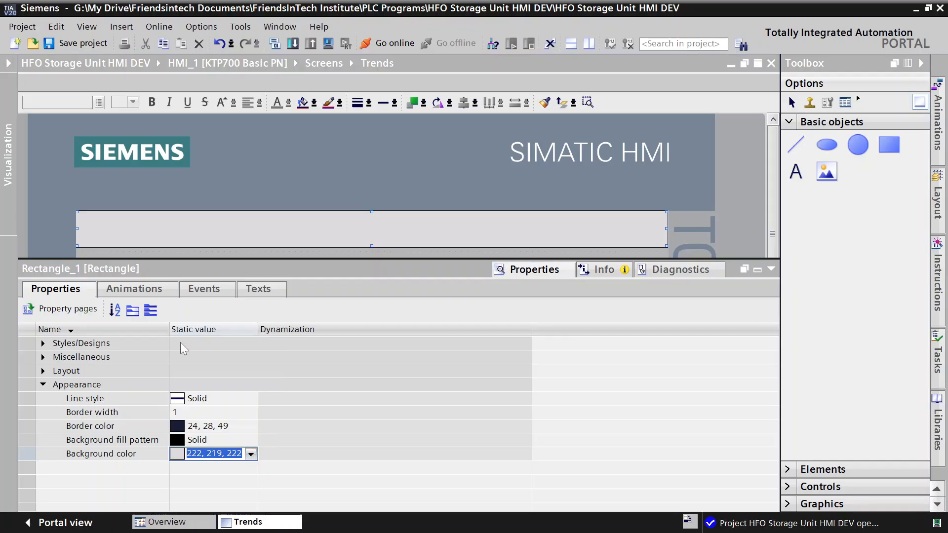
{"action": "left_click", "coordinate": [461, 370]}
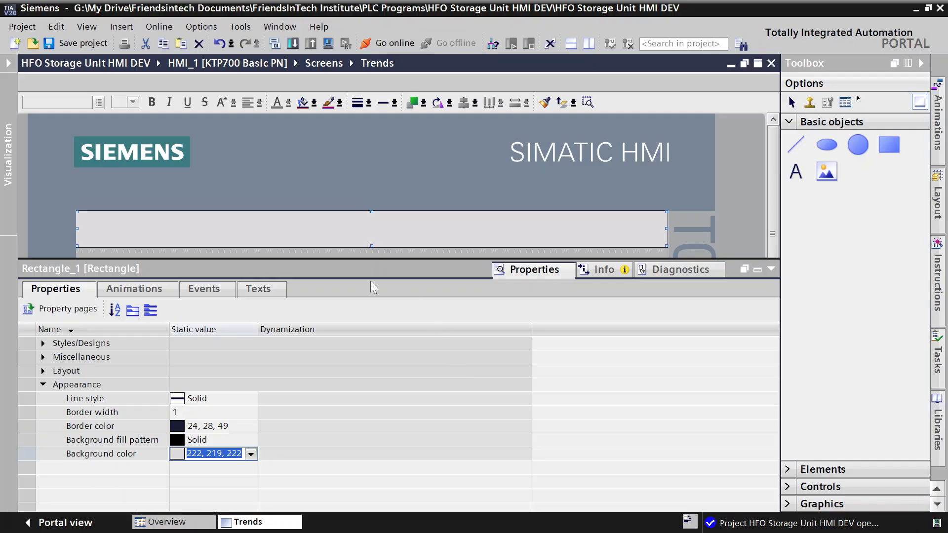
{"action": "left_click", "coordinate": [402, 254]}
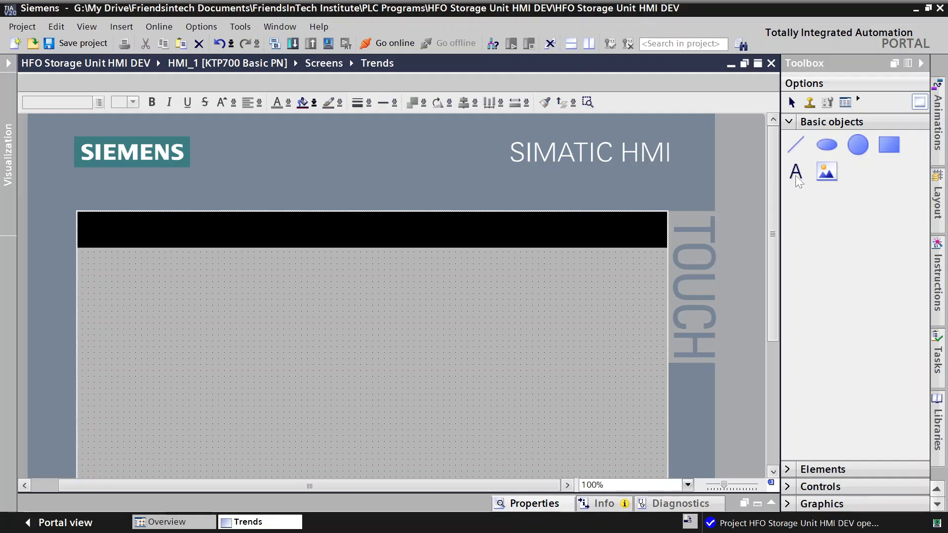
Add a text field reading "Trends" on the black header bar at about x 383, y 23
{"action": "left_click", "coordinate": [795, 172]}
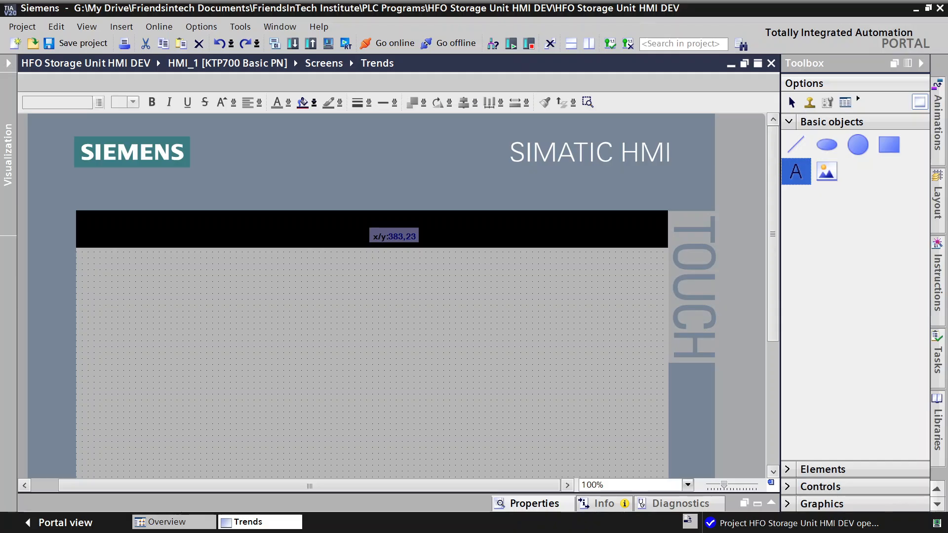
{"action": "left_click", "coordinate": [360, 227]}
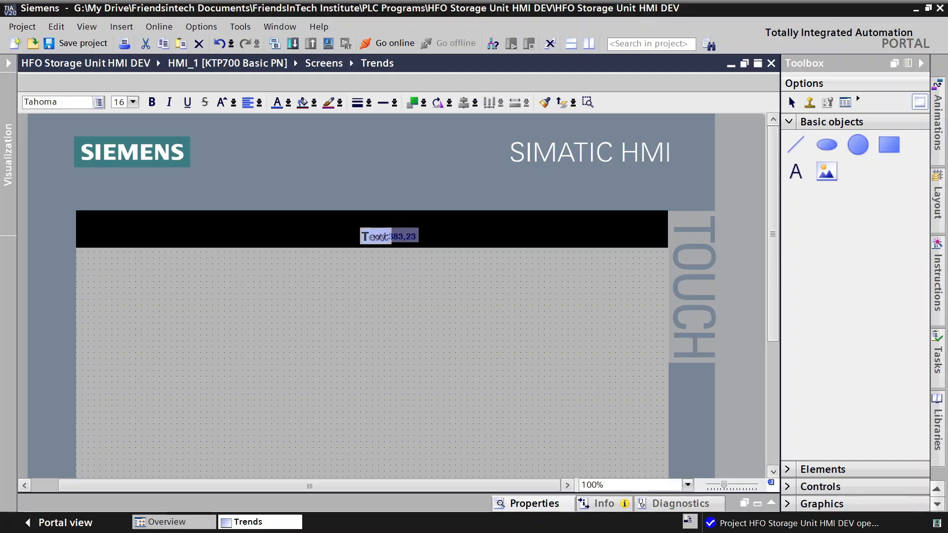
{"action": "type", "text": "T"}
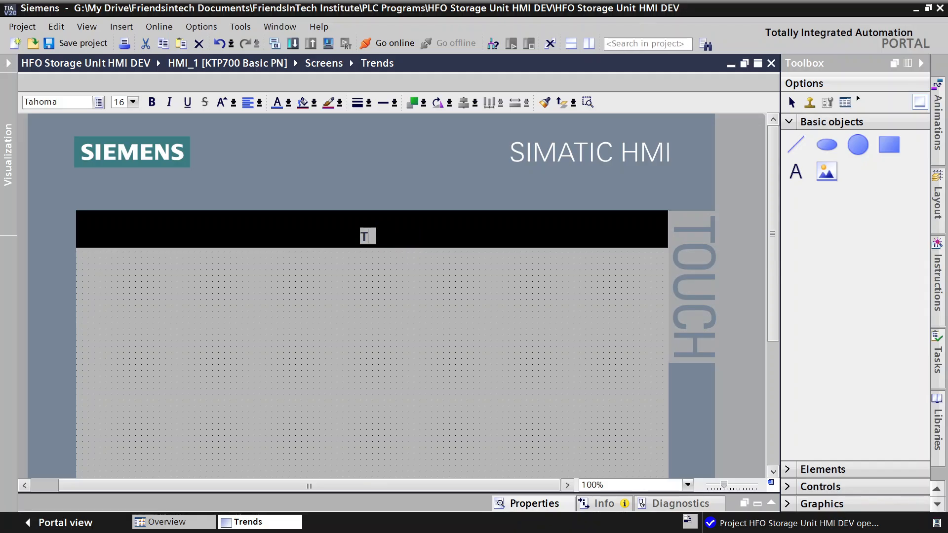
{"action": "type", "text": "rends"}
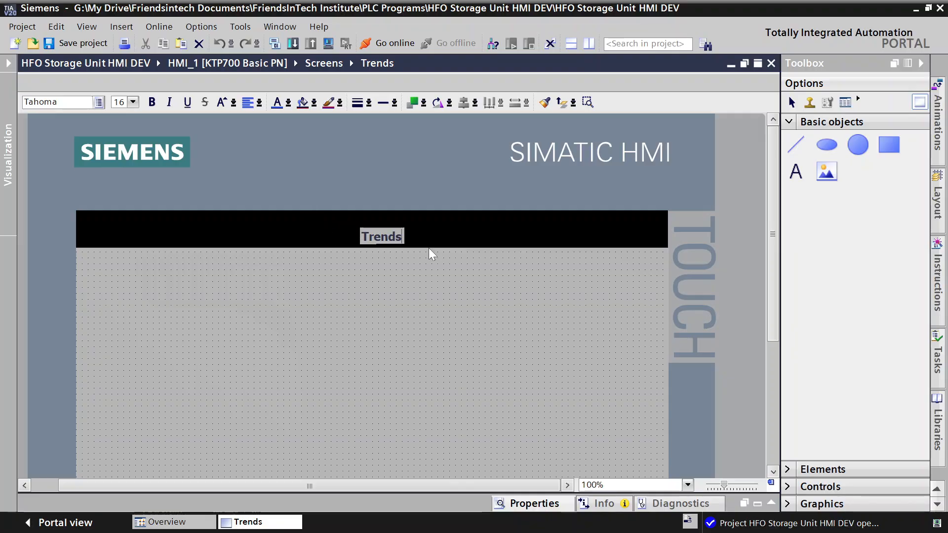
Set the foreground color of the "Trends" text field to white (255, 255, 255)
{"action": "left_click", "coordinate": [520, 504]}
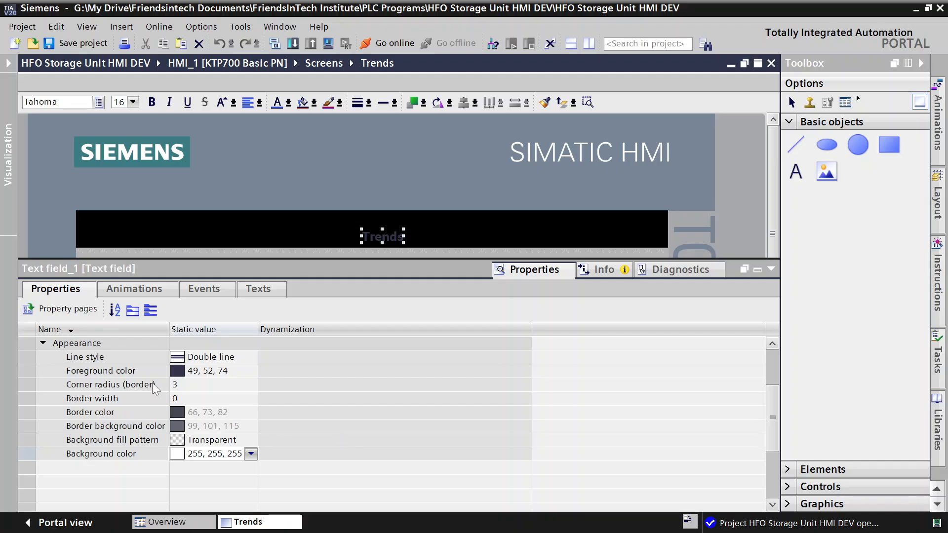
{"action": "left_click", "coordinate": [179, 372]}
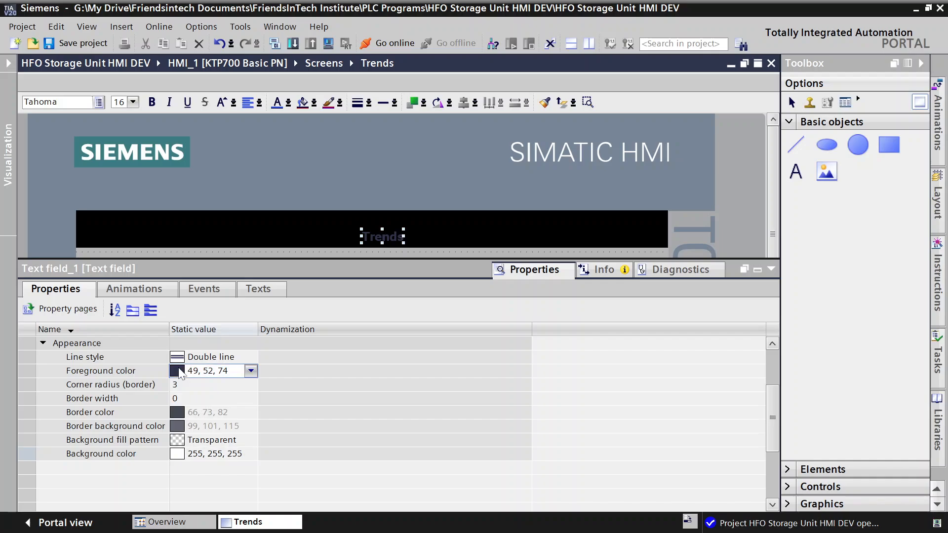
{"action": "left_click", "coordinate": [250, 368]}
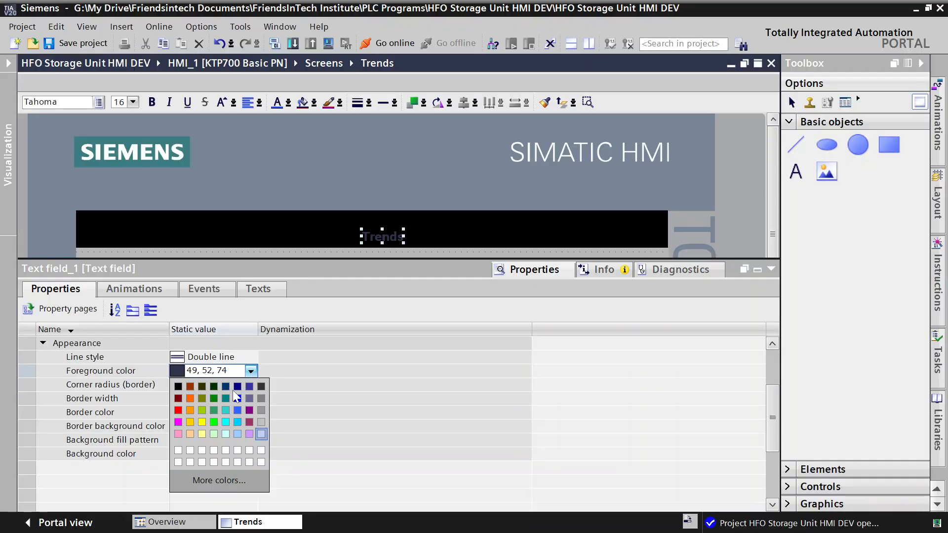
{"action": "left_click", "coordinate": [251, 433]}
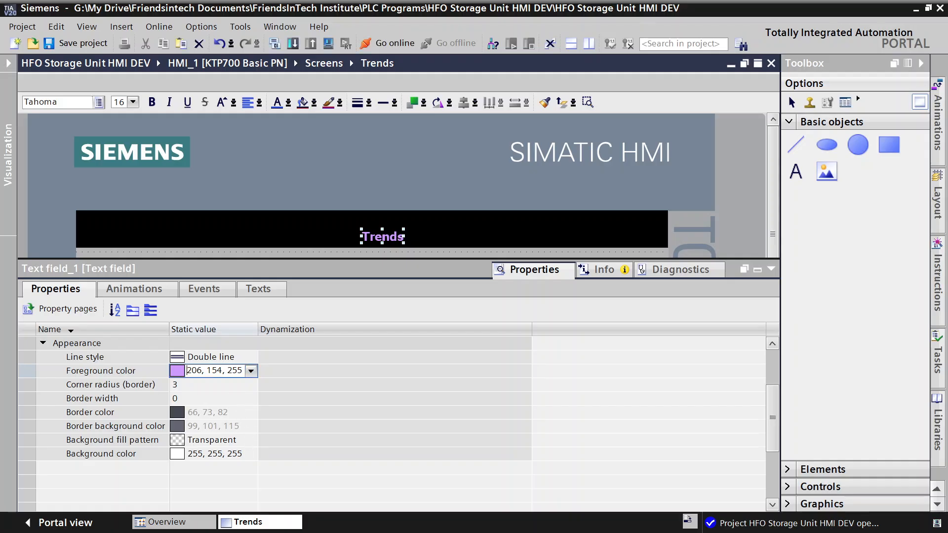
{"action": "left_click", "coordinate": [250, 370]}
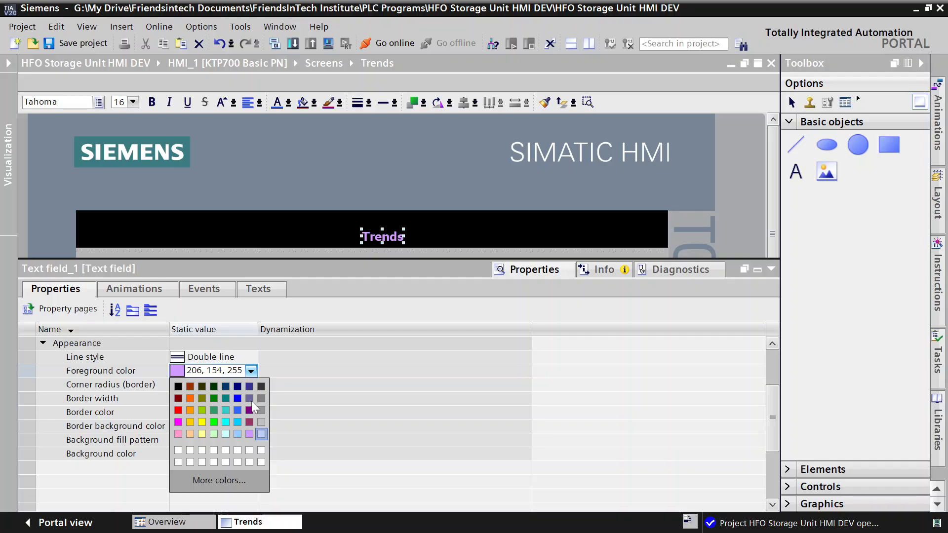
{"action": "left_click", "coordinate": [262, 434]}
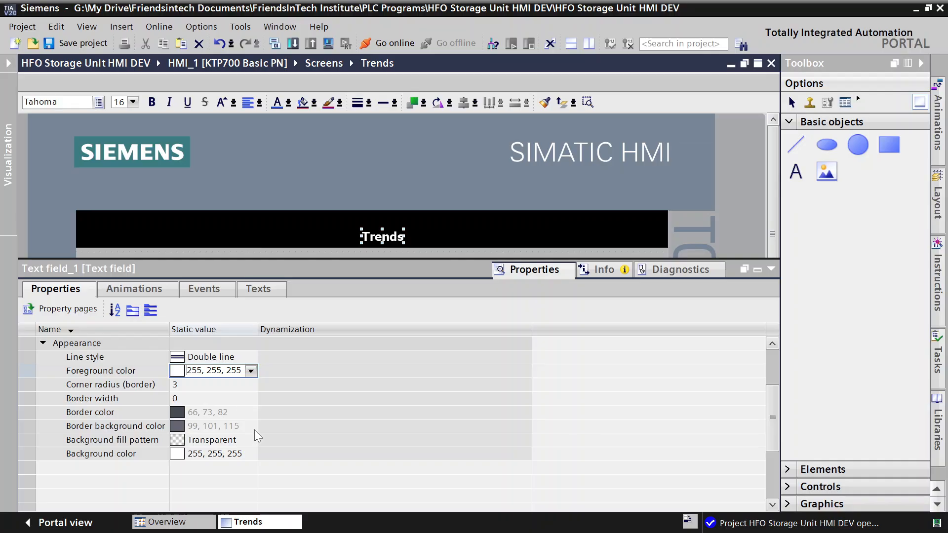
{"action": "left_click", "coordinate": [770, 269]}
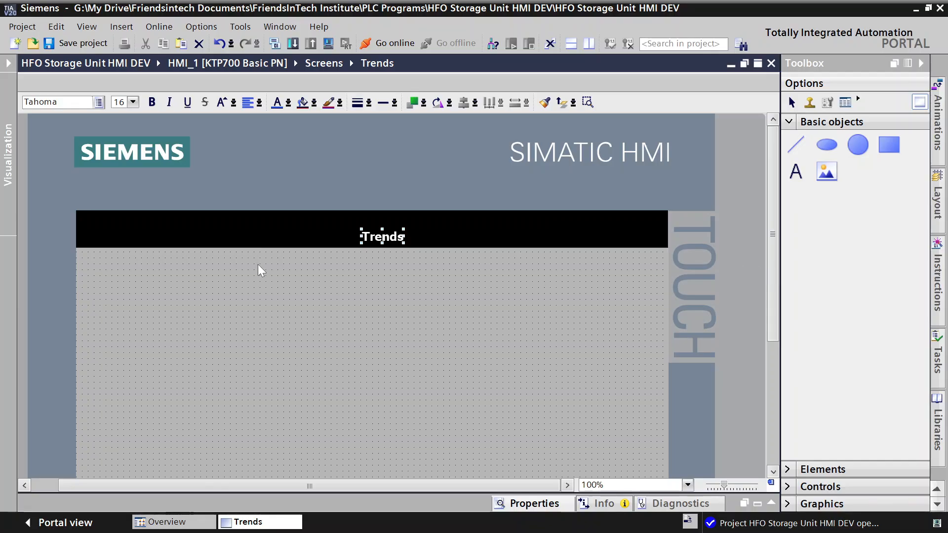
{"action": "left_click", "coordinate": [296, 286]}
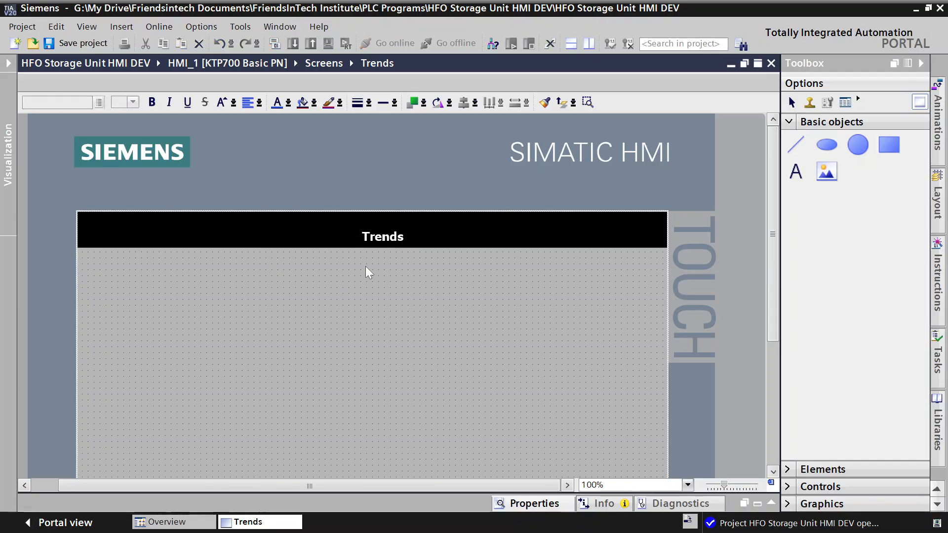
Move the "Trends" title slightly up and to the left so it is vertically centered in the black header bar
{"action": "left_click", "coordinate": [374, 234]}
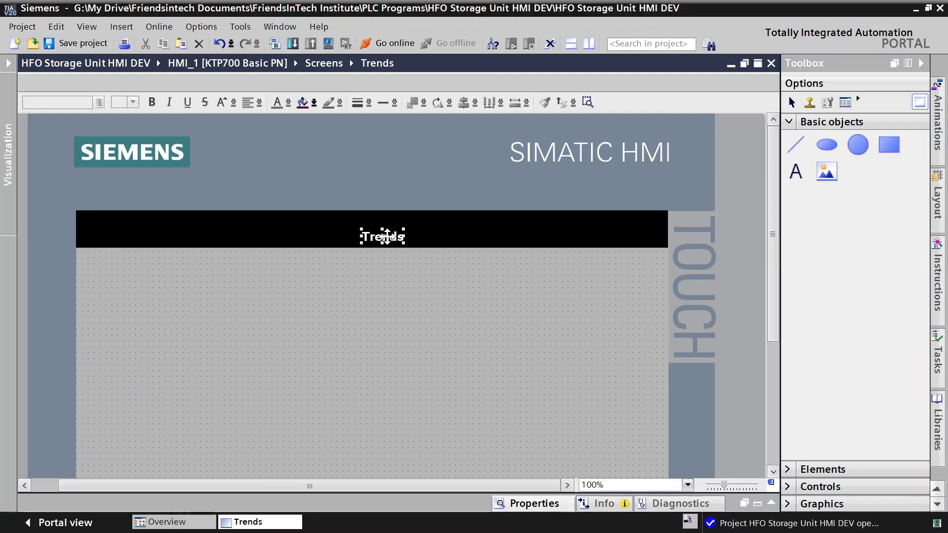
{"action": "left_click_drag", "start_coordinate": [373, 232], "coordinate": [355, 229]}
{"action": "left_click", "coordinate": [363, 307]}
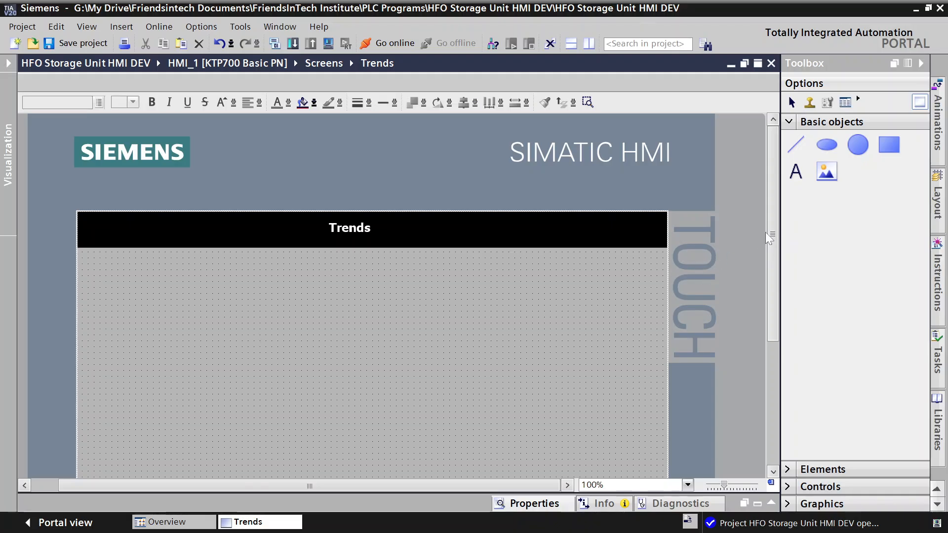
Add a trend view control to the Trends screen and move it below the black header bar
{"action": "left_click_drag", "start_coordinate": [770, 237], "coordinate": [779, 297]}
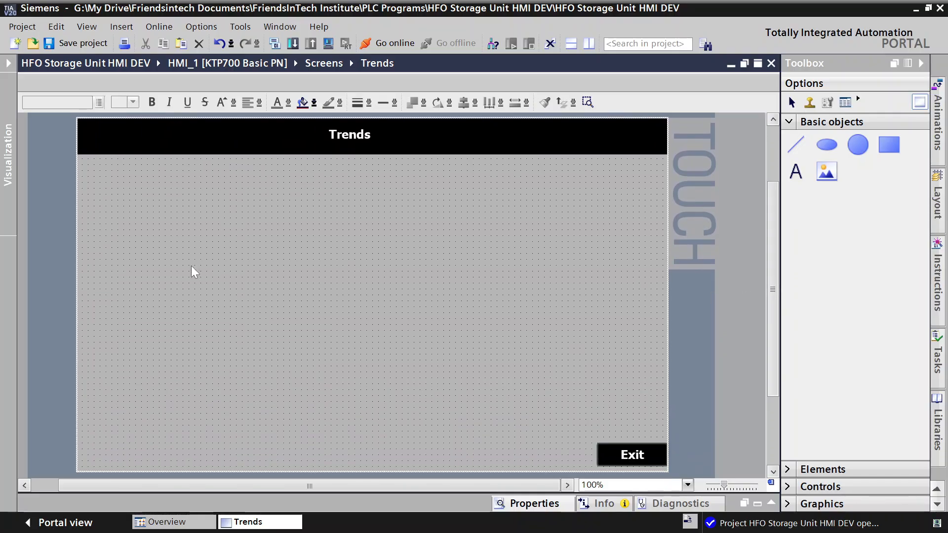
{"action": "left_click", "coordinate": [788, 121]}
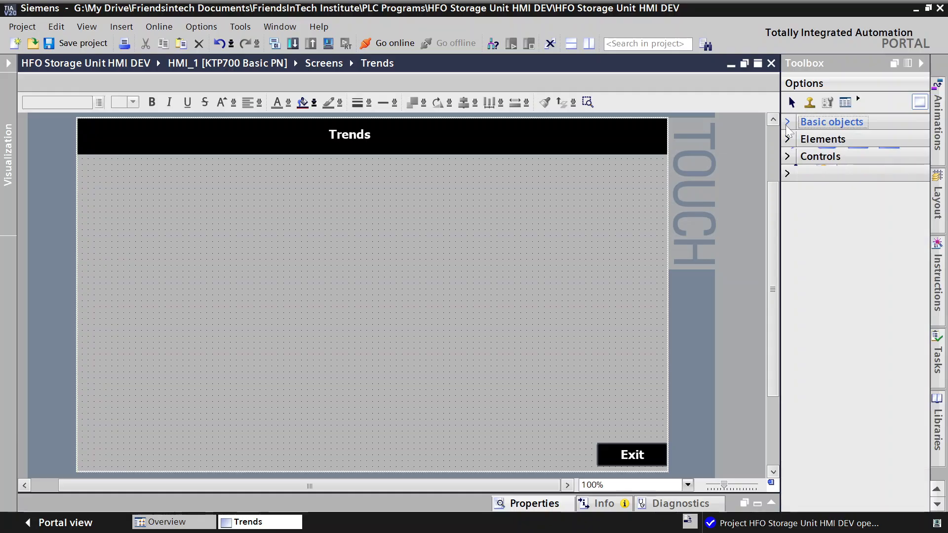
{"action": "left_click", "coordinate": [789, 156]}
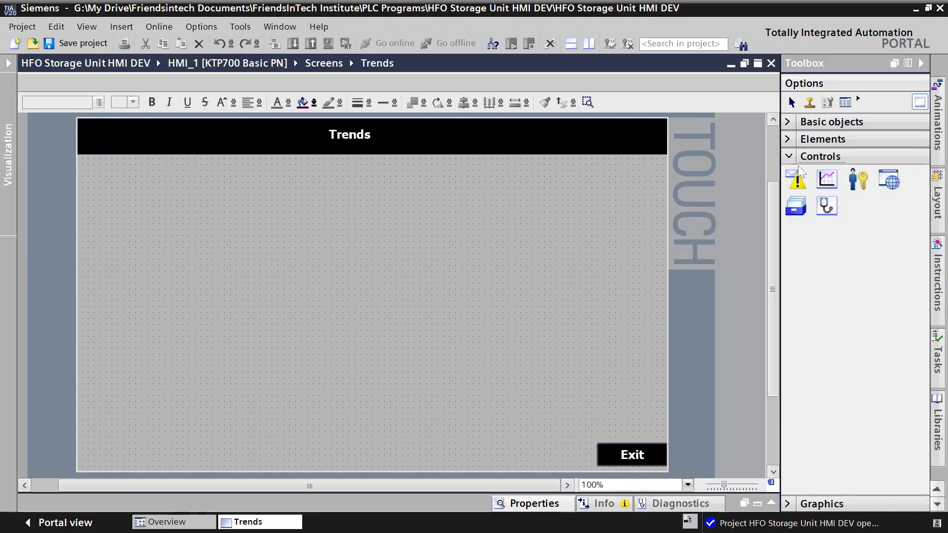
{"action": "left_click", "coordinate": [829, 180]}
{"action": "left_click", "coordinate": [353, 218]}
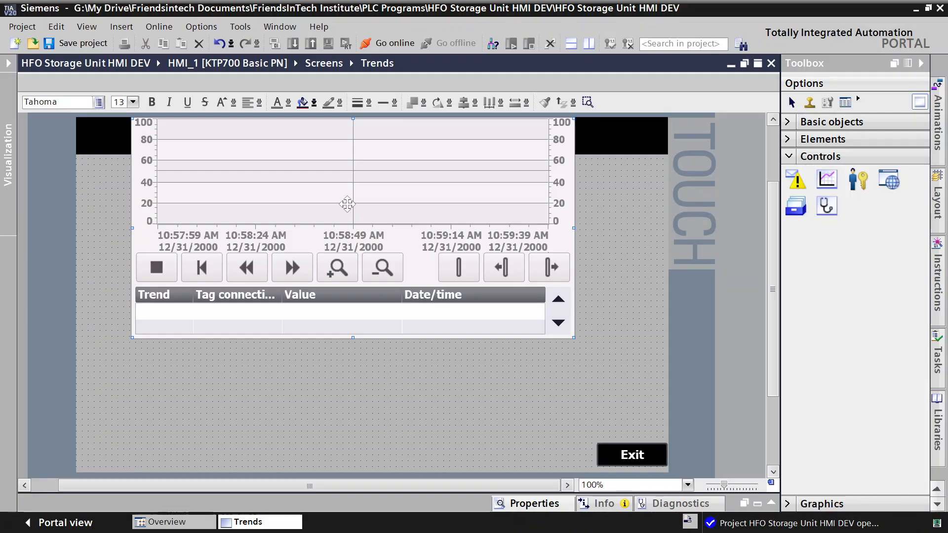
{"action": "left_click_drag", "start_coordinate": [386, 247], "coordinate": [386, 271]}
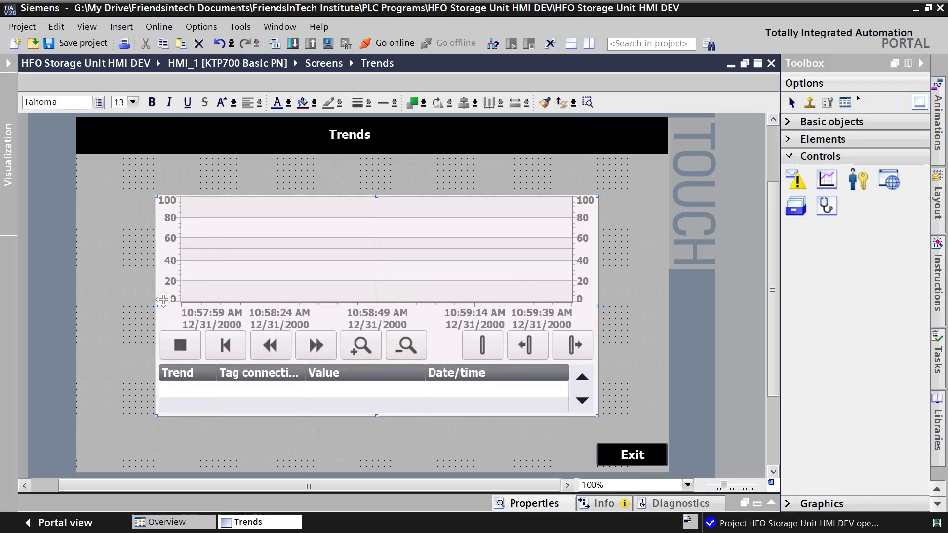
Resize the trend view to span the full screen width and fill the area between the header bar and the Exit button
{"action": "left_click_drag", "start_coordinate": [158, 304], "coordinate": [78, 287]}
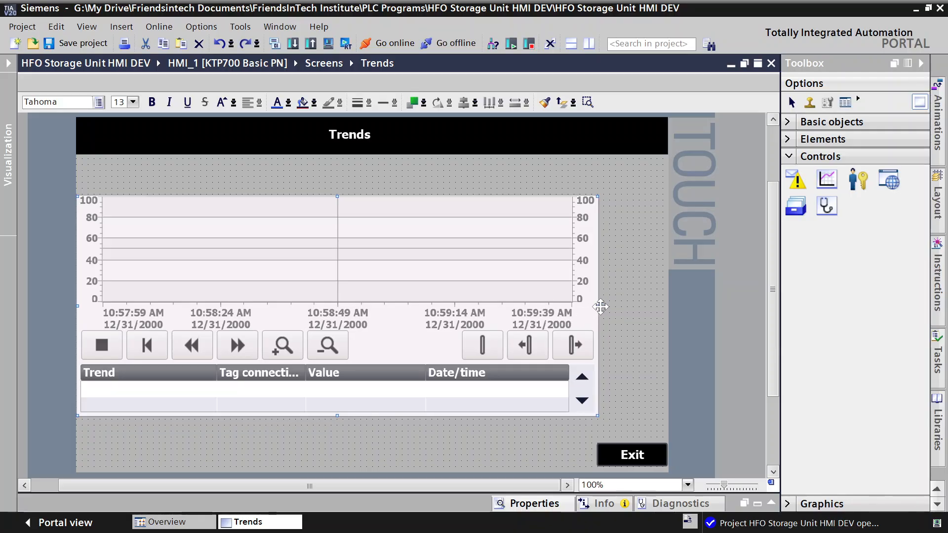
{"action": "left_click_drag", "start_coordinate": [595, 306], "coordinate": [641, 313]}
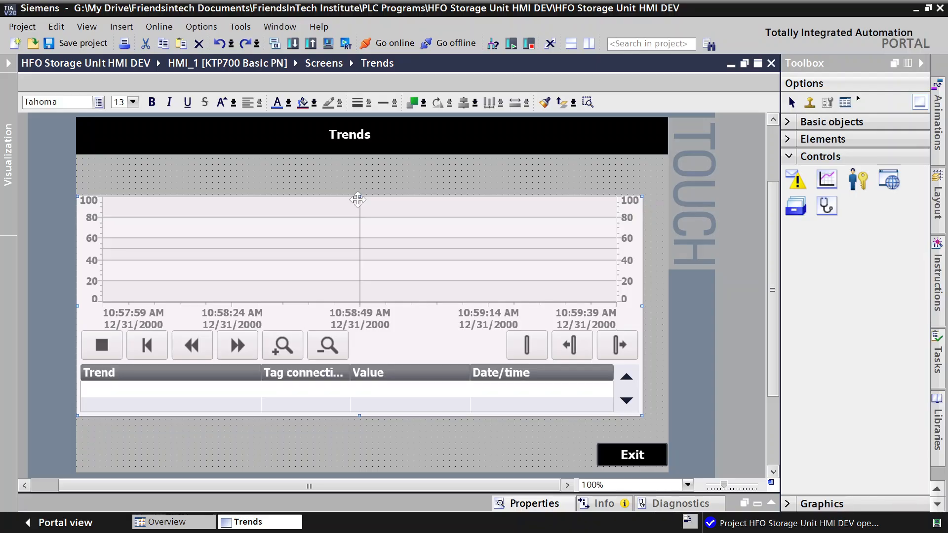
{"action": "left_click_drag", "start_coordinate": [358, 196], "coordinate": [357, 161]}
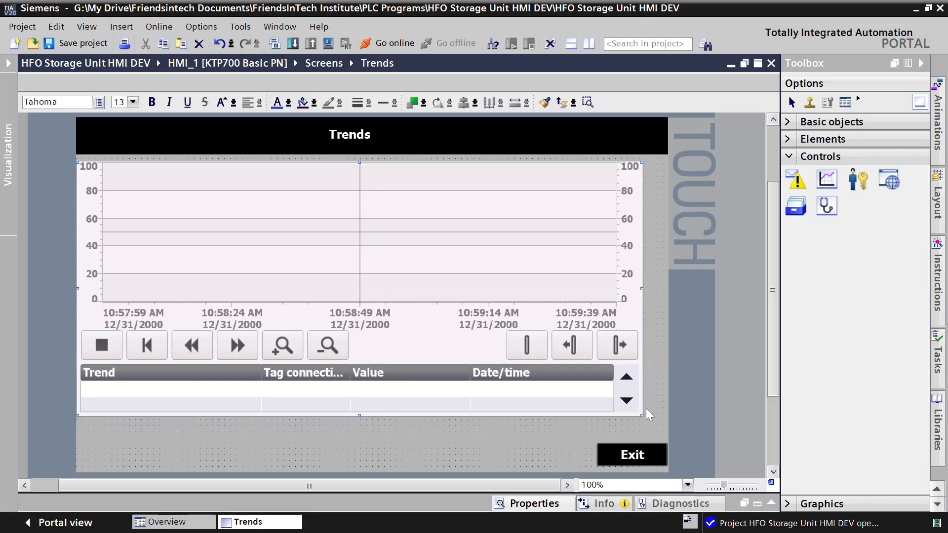
{"action": "left_click_drag", "start_coordinate": [641, 416], "coordinate": [665, 436]}
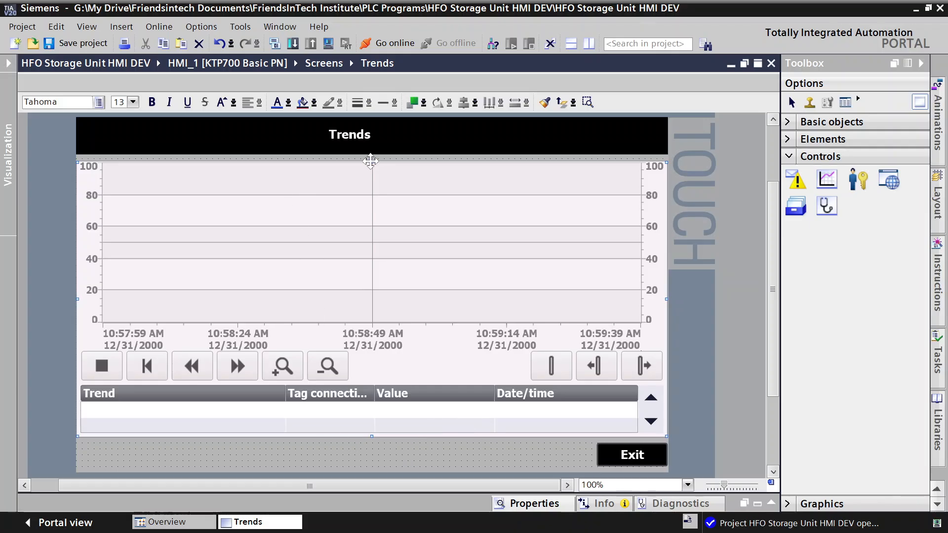
{"action": "left_click_drag", "start_coordinate": [370, 162], "coordinate": [369, 157]}
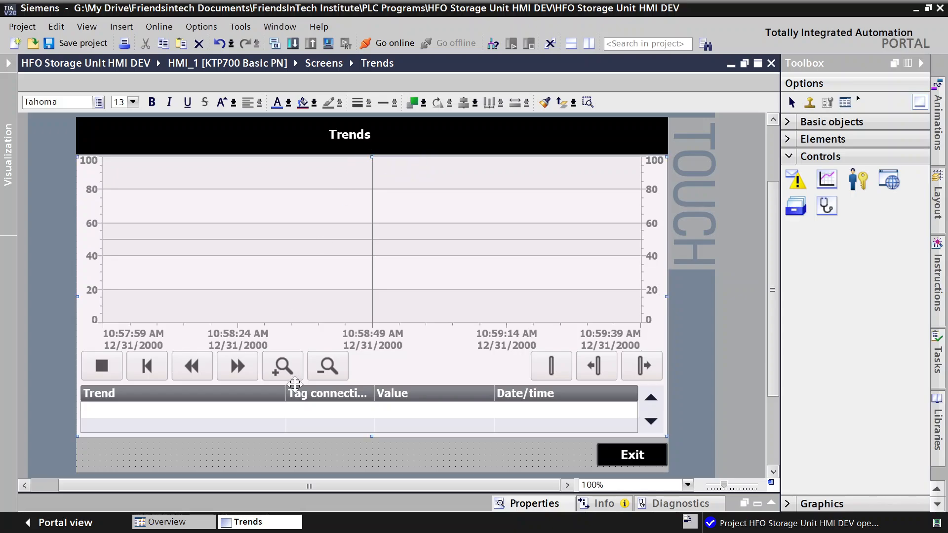
{"action": "left_click", "coordinate": [289, 458]}
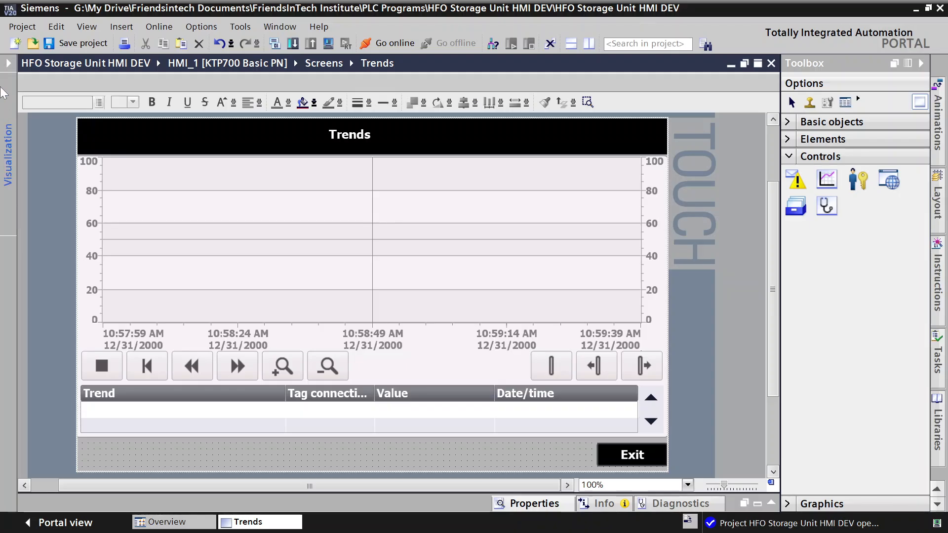
Open the historical data of HMI_1 and add a new data log with its default settings
{"action": "left_click", "coordinate": [9, 63]}
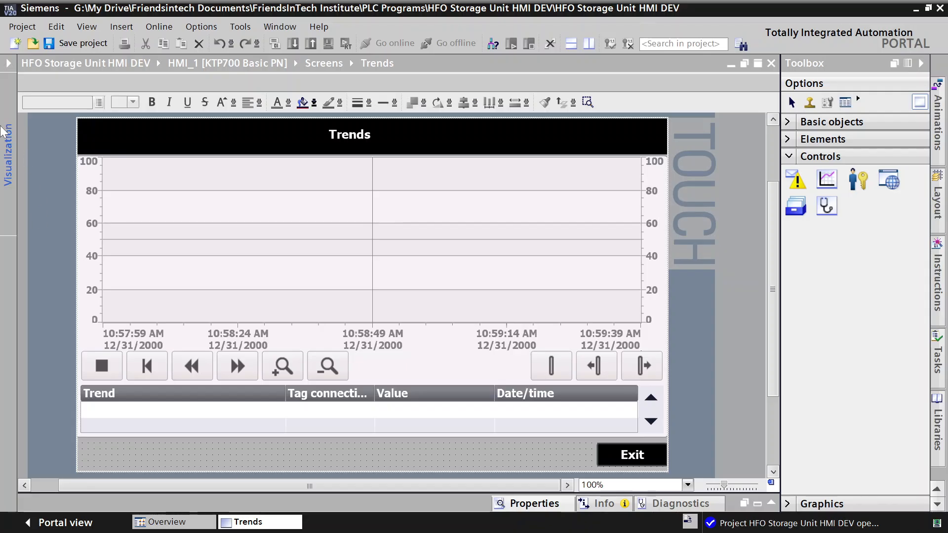
{"action": "left_click", "coordinate": [8, 64]}
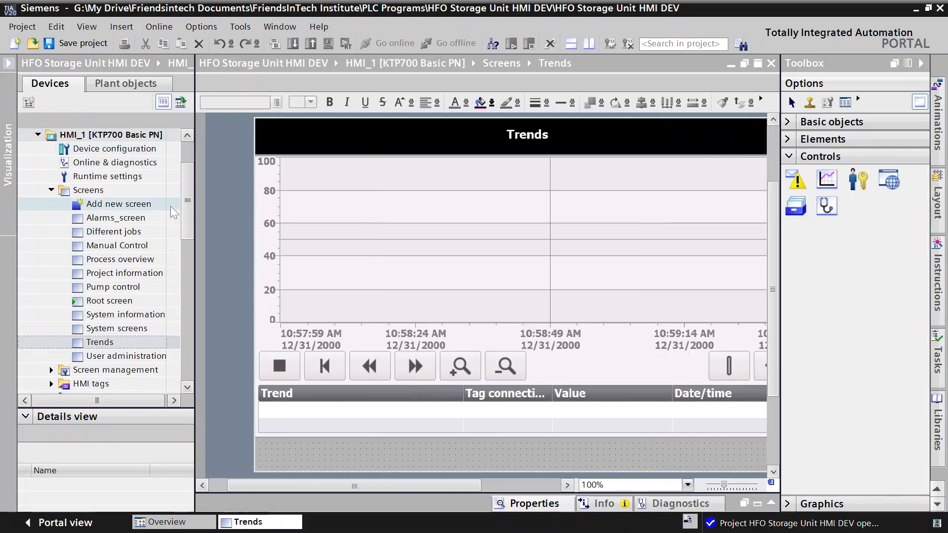
{"action": "left_click", "coordinate": [51, 190]}
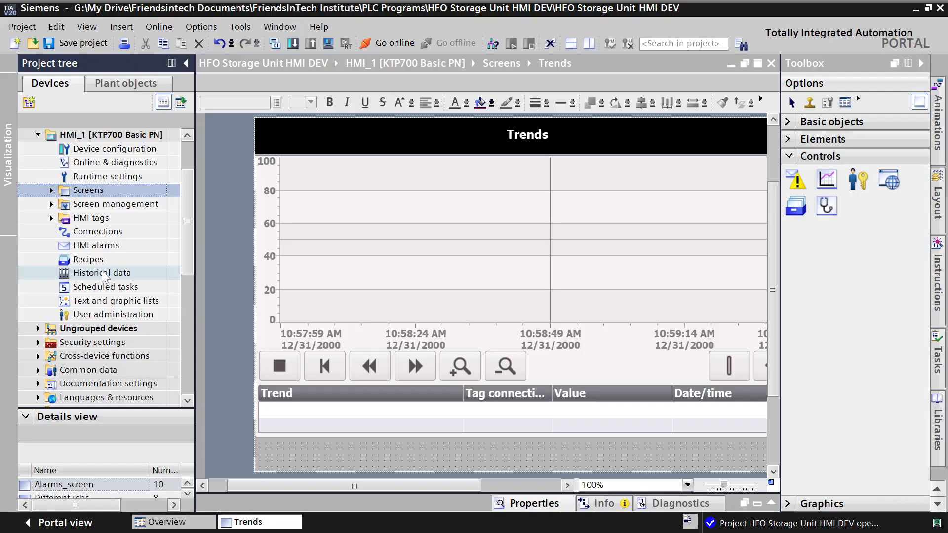
{"action": "double_click", "coordinate": [51, 272]}
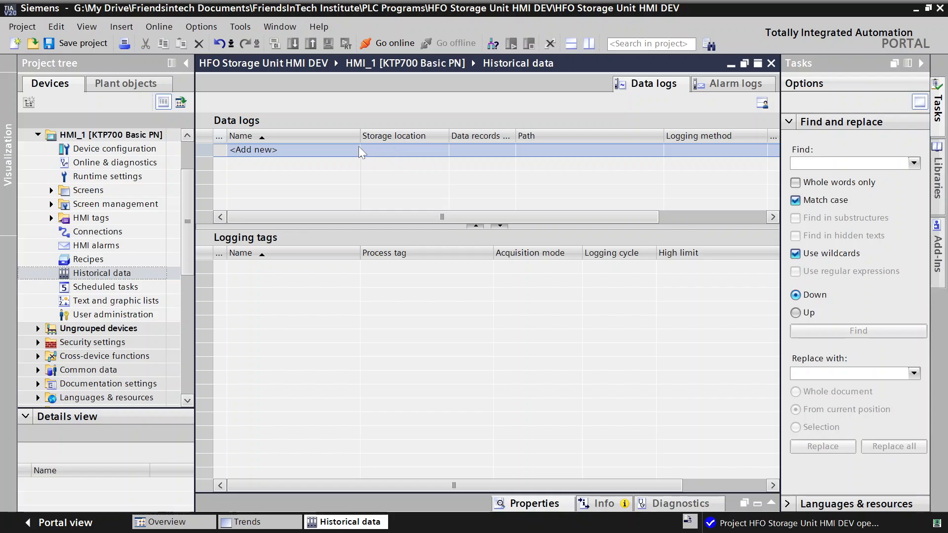
{"action": "left_click", "coordinate": [266, 155]}
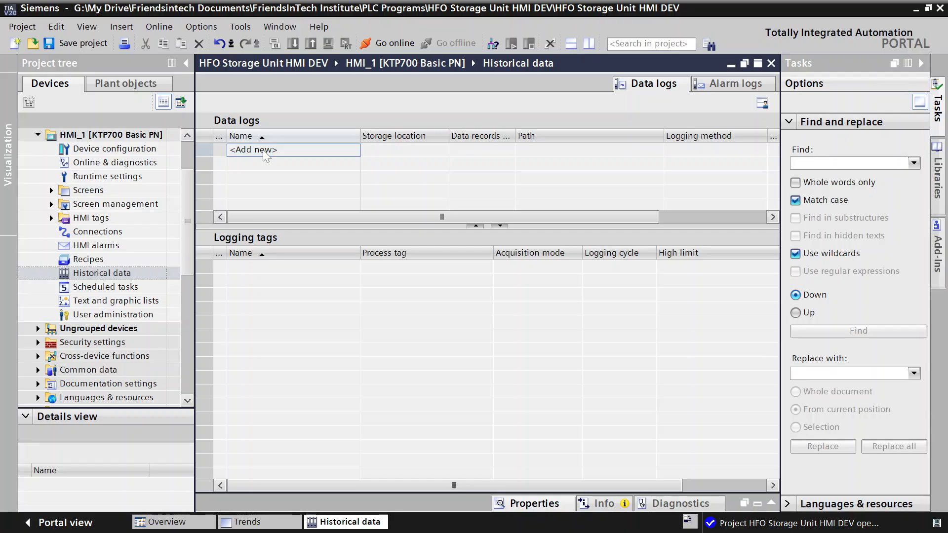
{"action": "left_click", "coordinate": [266, 153]}
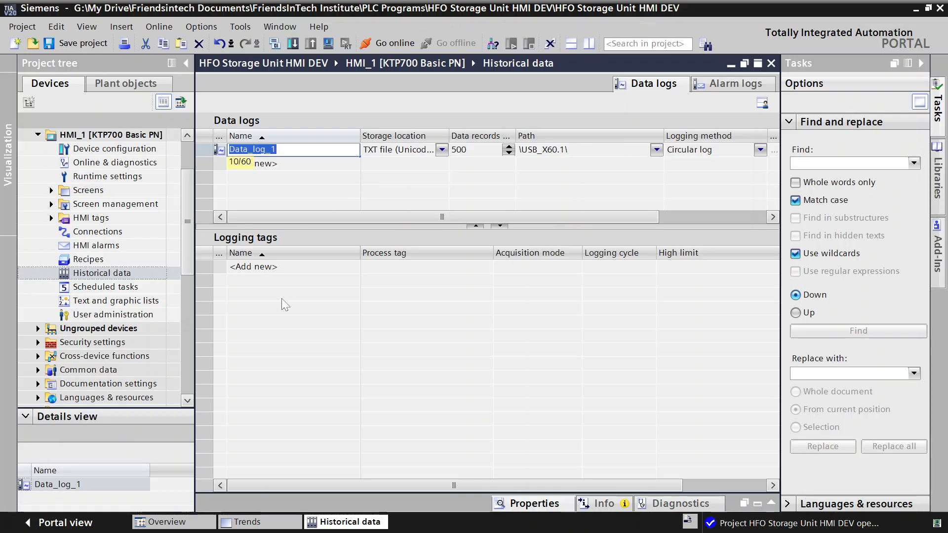
Add a logging tag to the data log and name it Tank1_level
{"action": "double_click", "coordinate": [274, 267]}
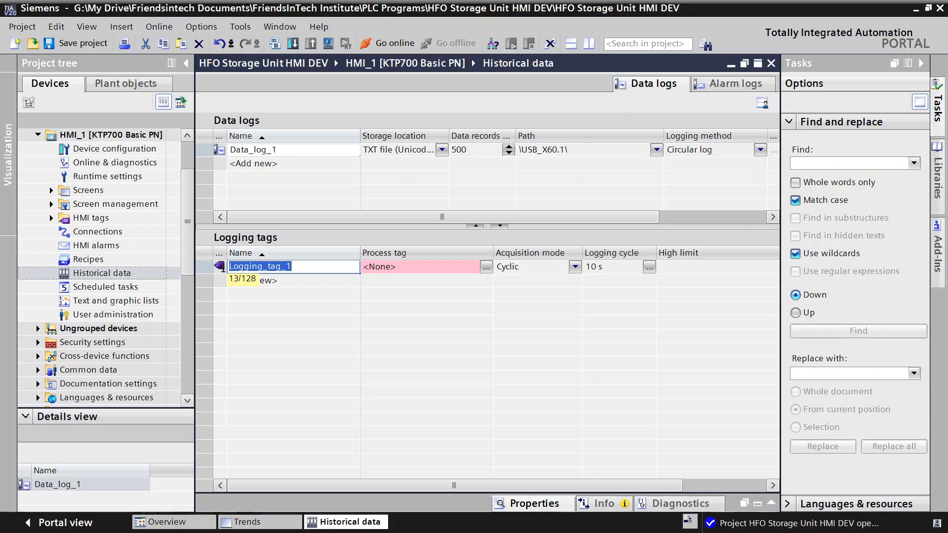
{"action": "left_click", "coordinate": [292, 267]}
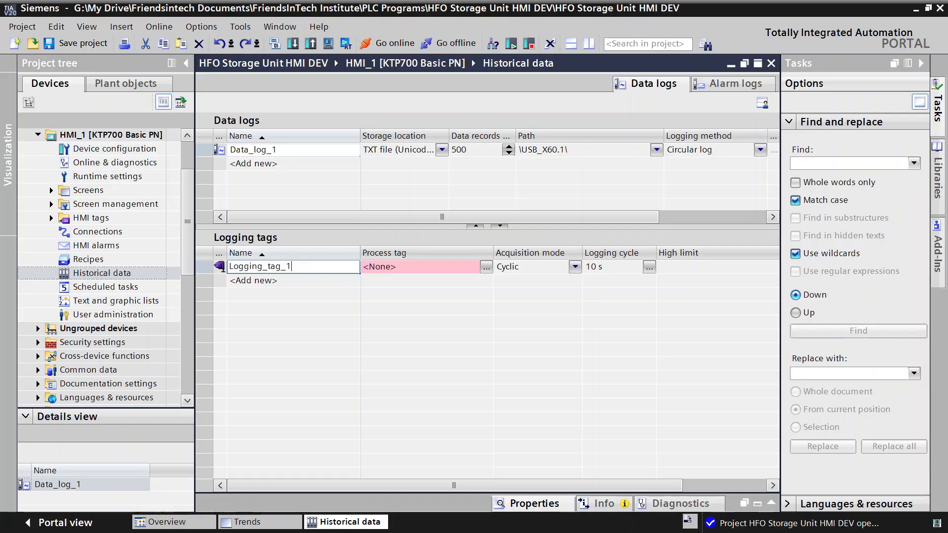
{"action": "key", "text": "BackSpace"}
{"action": "key", "text": "BackSpace"}
{"action": "key", "text": "BackSpace"}
{"action": "key", "text": "BackSpace"}
{"action": "key", "text": "BackSpace"}
{"action": "key", "text": "BackSpace"}
{"action": "key", "text": "BackSpace"}
{"action": "key", "text": "BackSpace"}
{"action": "key", "text": "BackSpace"}
{"action": "key", "text": "BackSpace"}
{"action": "key", "text": "BackSpace"}
{"action": "key", "text": "BackSpace"}
{"action": "key", "text": "BackSpace"}
{"action": "type", "text": "T"}
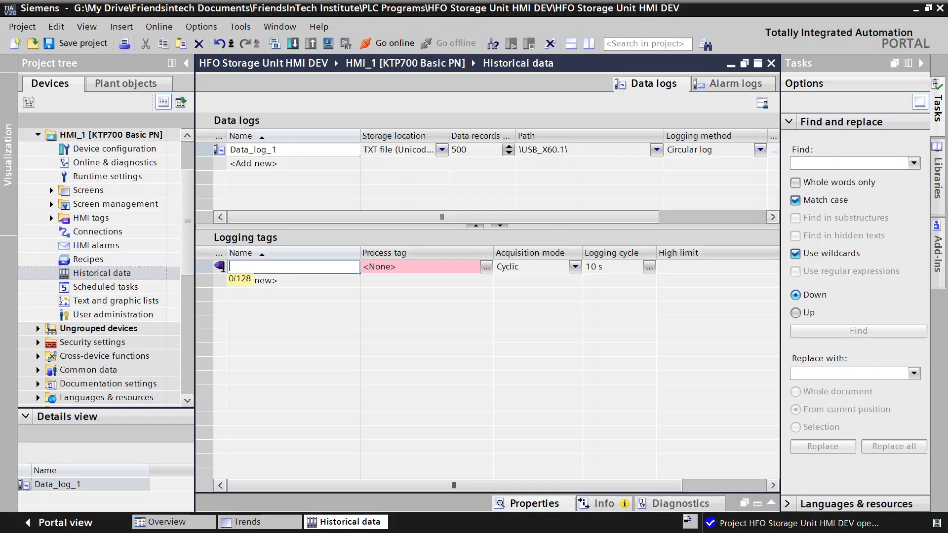
{"action": "type", "text": "ank1_l"}
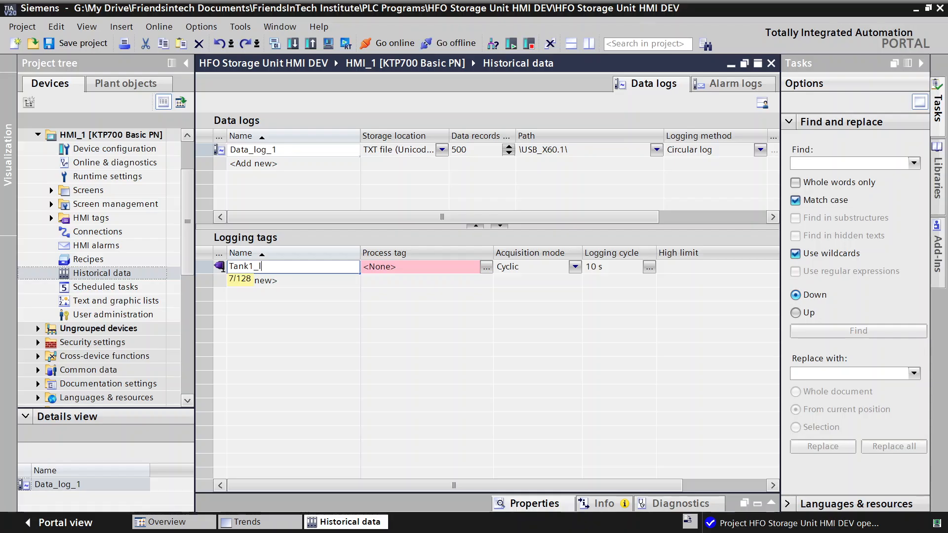
{"action": "type", "text": "evel"}
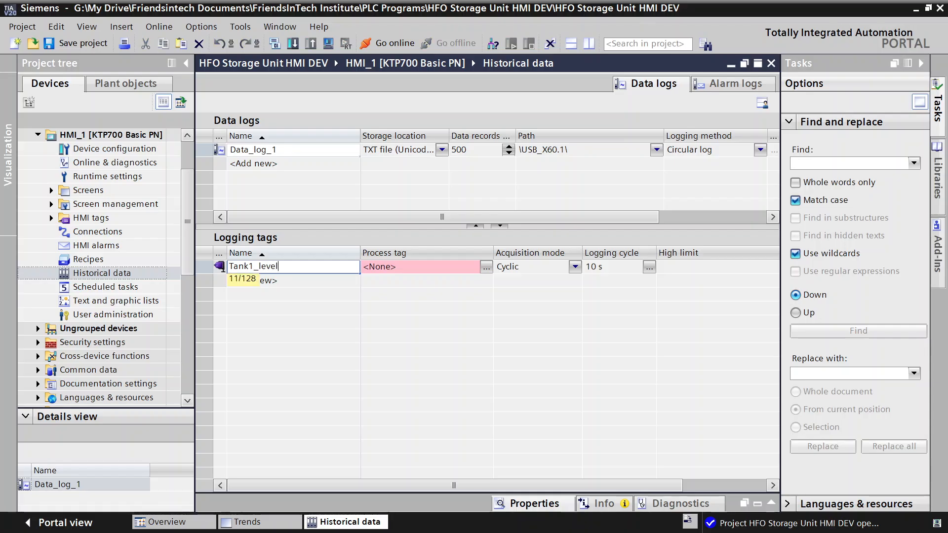
Switch to FACTORY I/O to view the storage tanks in the scene, and return to the historical data in TIA Portal
{"action": "left_click", "coordinate": [386, 268]}
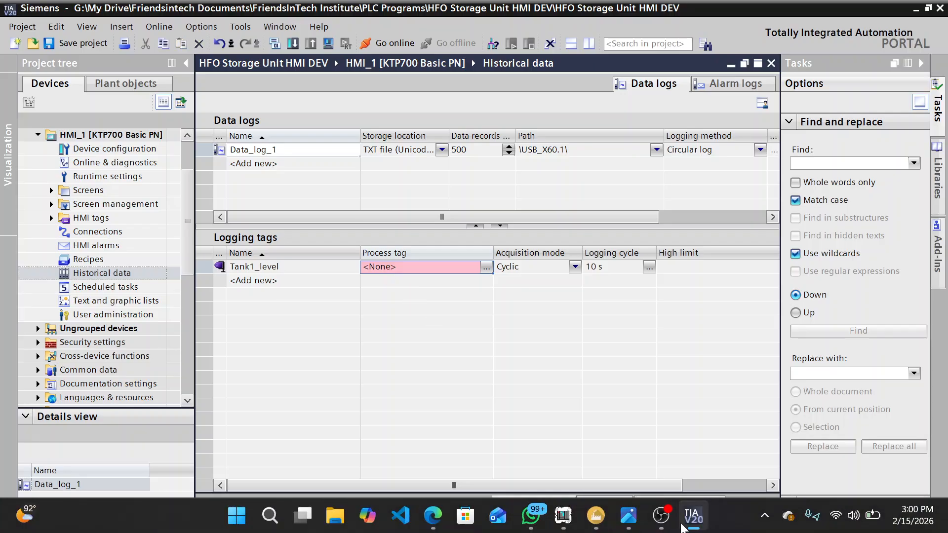
{"action": "left_click", "coordinate": [606, 521]}
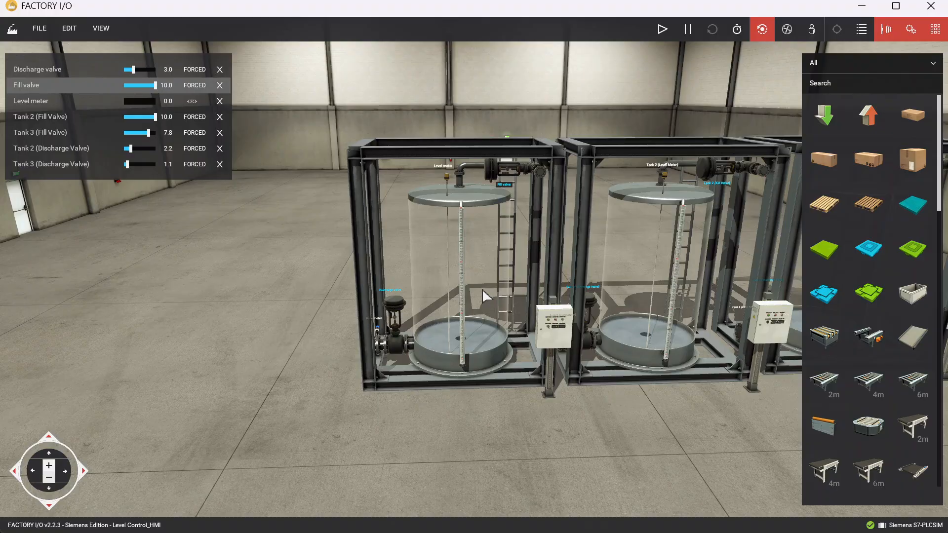
{"action": "key", "text": "alt+Tab"}
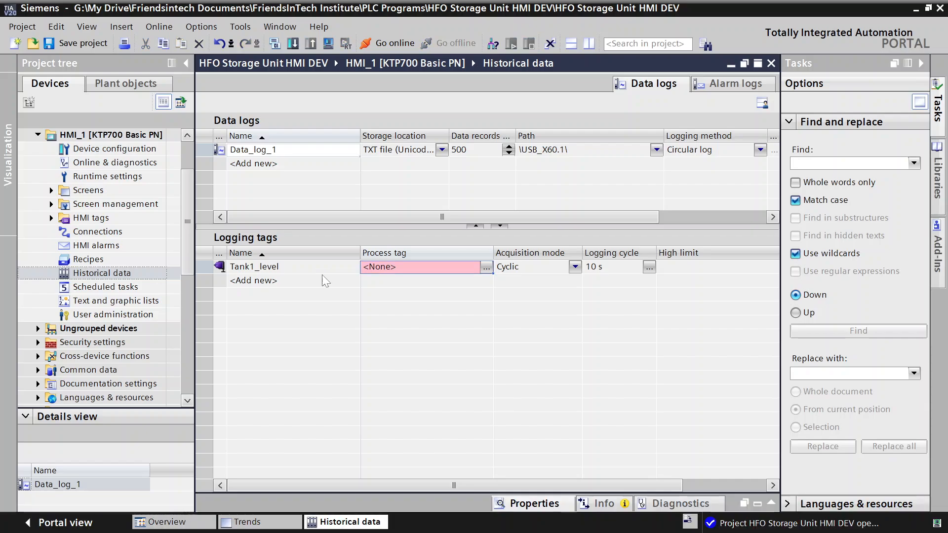
Assign Level1 from the HMI_DB [DB4] data block as the process tag of the Tank1_level logging tag
{"action": "left_click", "coordinate": [486, 269]}
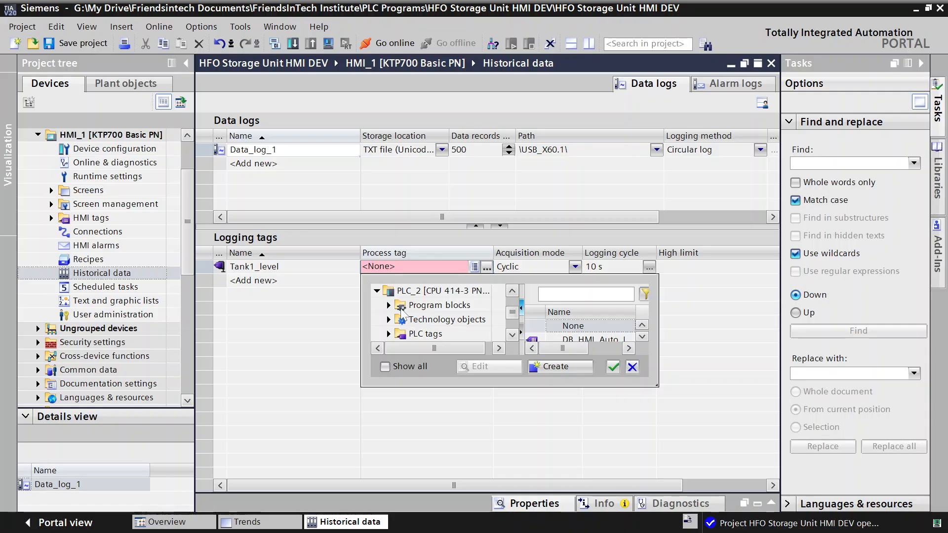
{"action": "scroll", "coordinate": [514, 327], "scroll_direction": "down", "scroll_amount": 3}
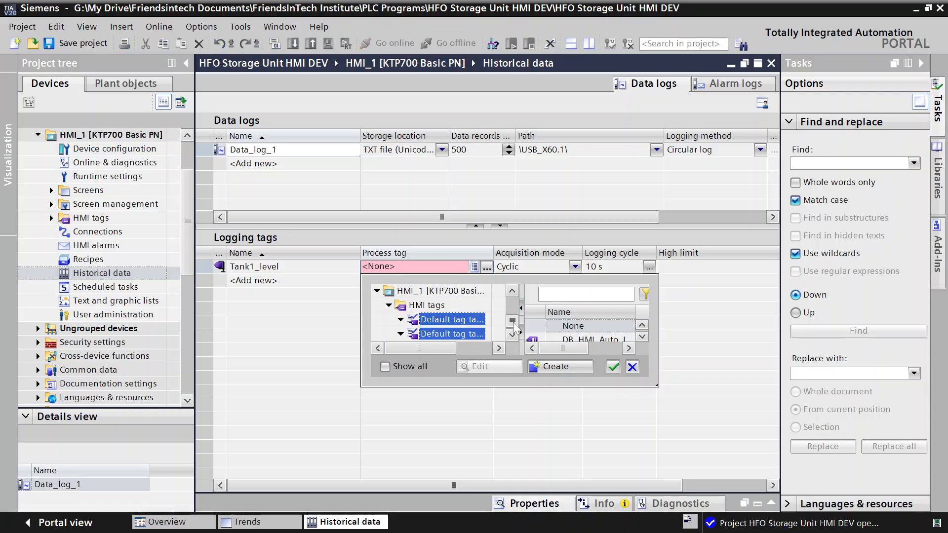
{"action": "left_click_drag", "start_coordinate": [513, 324], "coordinate": [508, 311]}
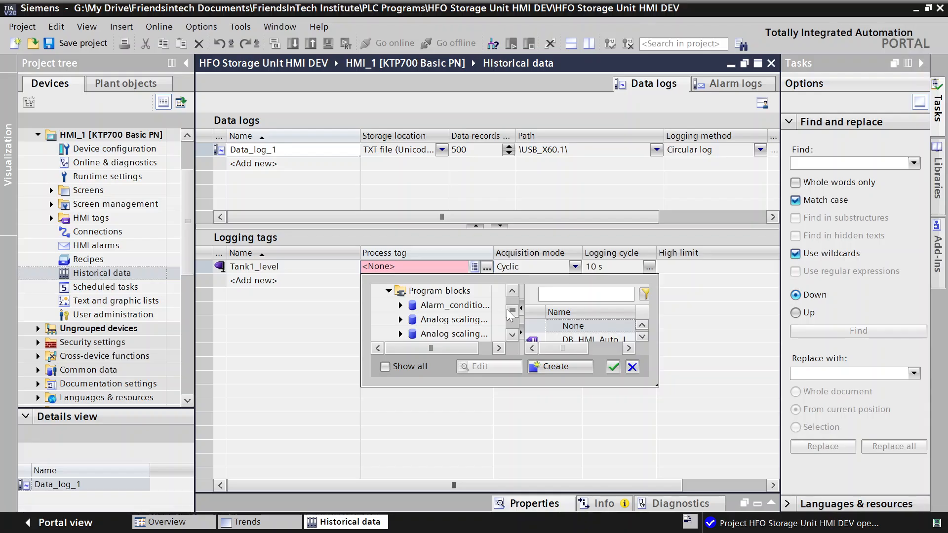
{"action": "scroll", "coordinate": [446, 311], "scroll_direction": "down", "scroll_amount": 1}
{"action": "left_click", "coordinate": [446, 306]}
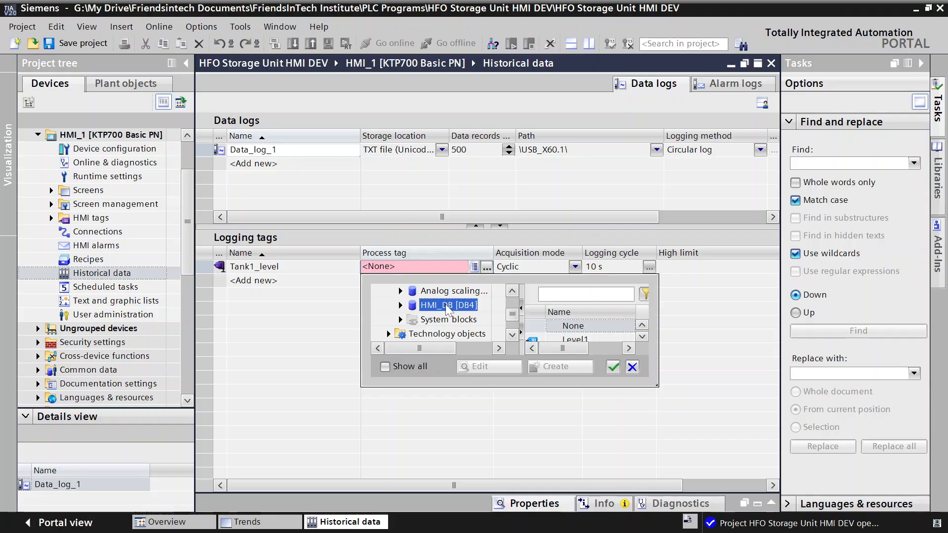
{"action": "left_click", "coordinate": [642, 337]}
{"action": "left_click", "coordinate": [641, 337]}
{"action": "left_click", "coordinate": [641, 337]}
{"action": "left_click", "coordinate": [641, 326]}
{"action": "left_click", "coordinate": [641, 326]}
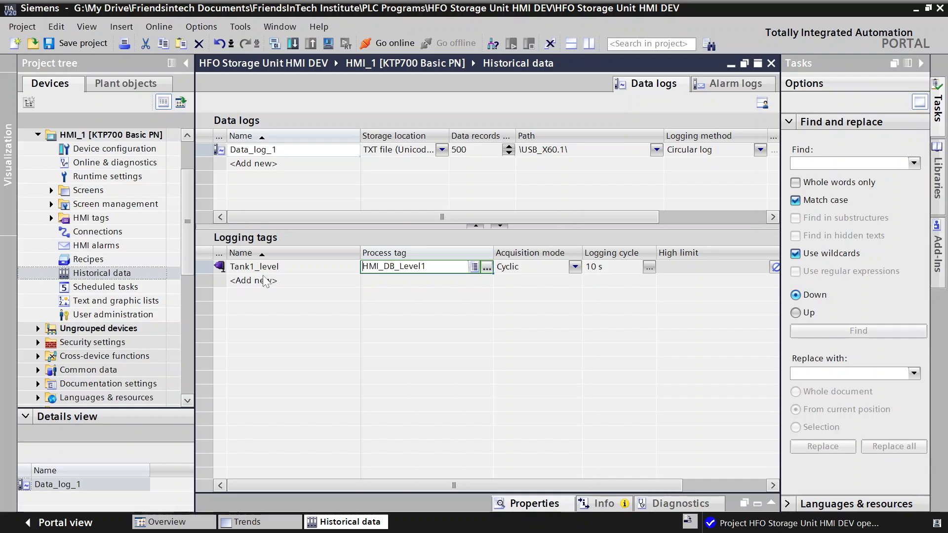
Add a second logging tag to the data log and name it Tank2_level
{"action": "left_click", "coordinate": [265, 281]}
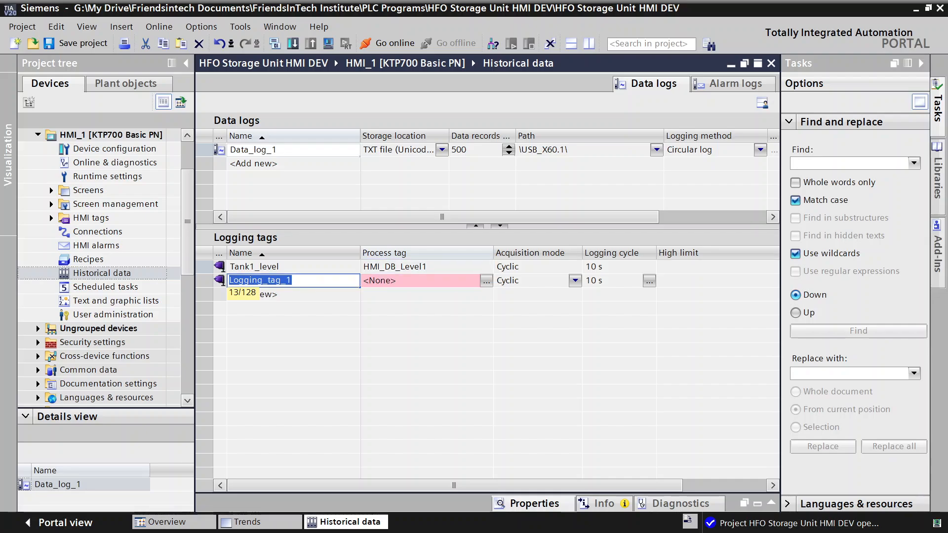
{"action": "left_click", "coordinate": [293, 281]}
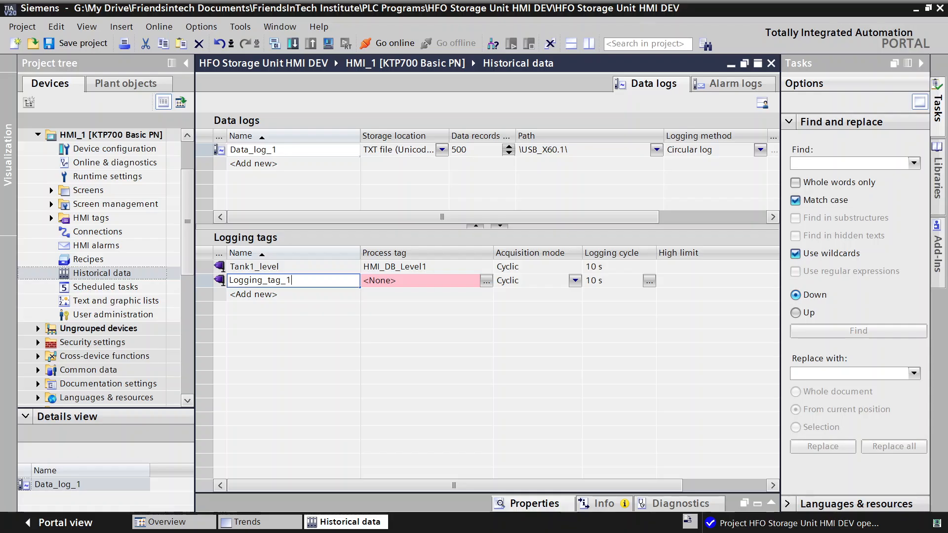
{"action": "key", "text": "ctrl+a"}
{"action": "key", "text": "BackSpace"}
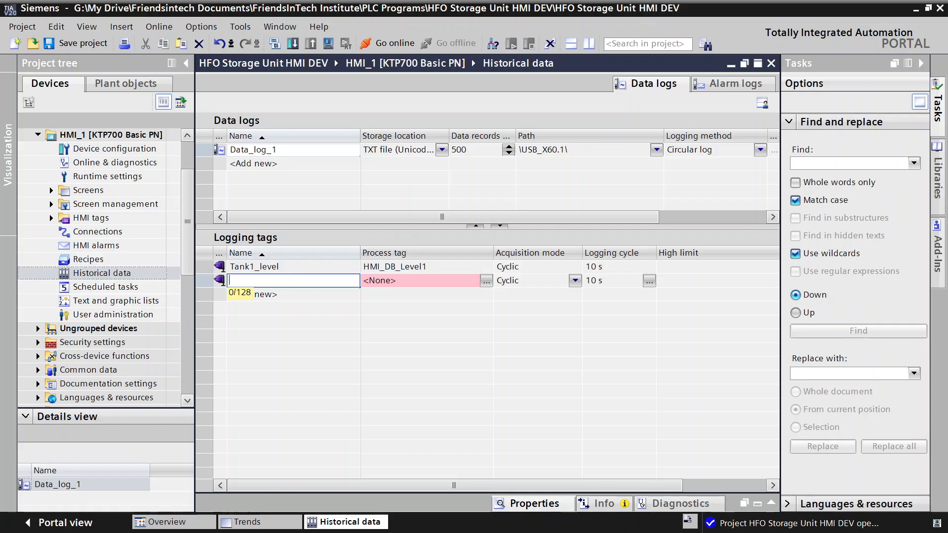
{"action": "type", "text": "Tank2_l"}
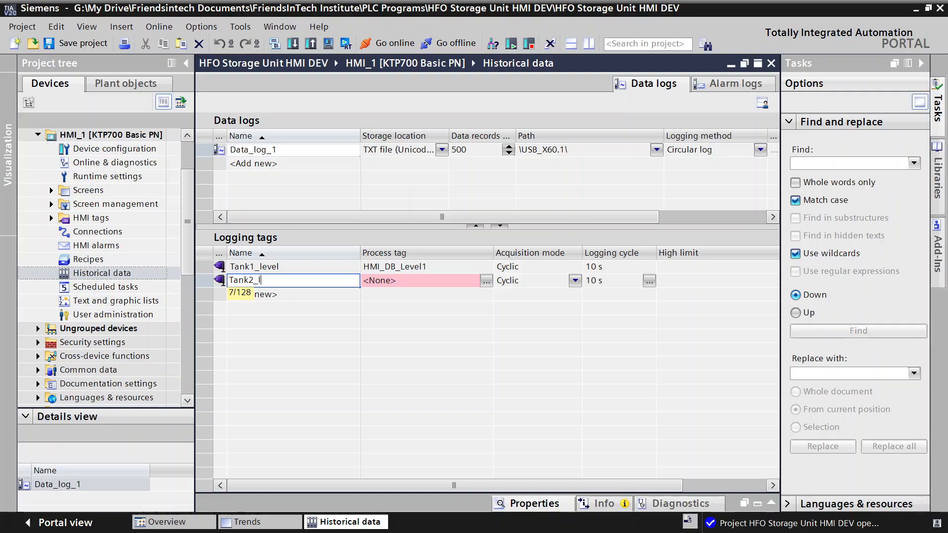
{"action": "type", "text": "evel"}
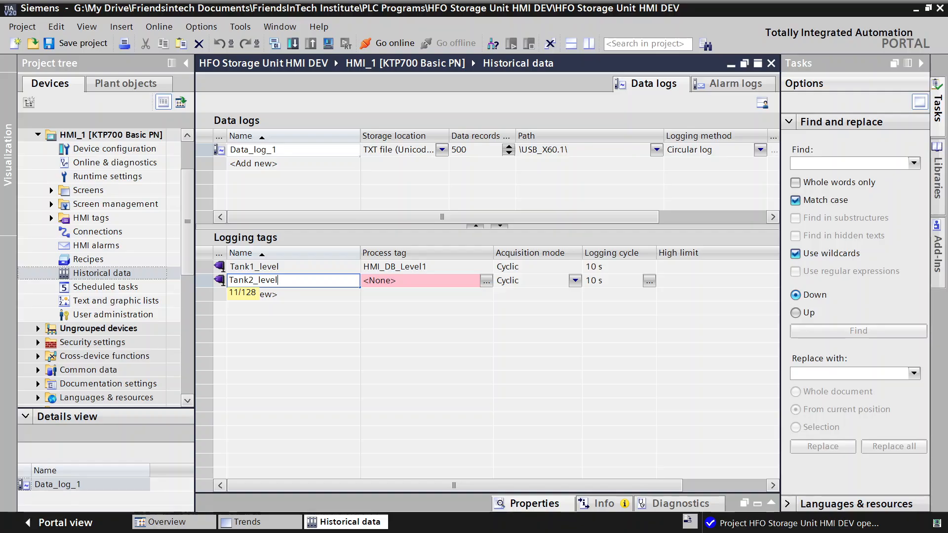
Assign Level2 from the HMI_DB [DB4] data block as the process tag of the Tank2_level logging tag
{"action": "left_click", "coordinate": [487, 282]}
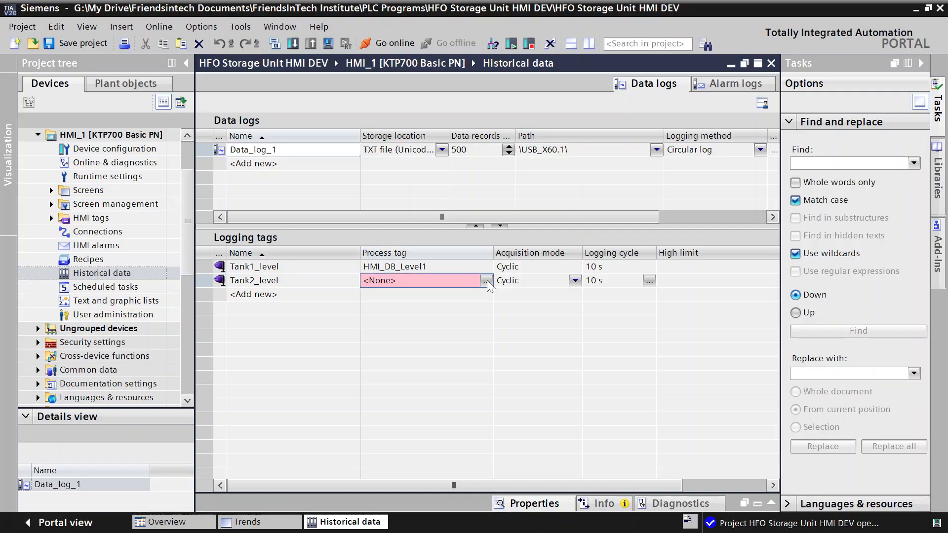
{"action": "left_click", "coordinate": [487, 282]}
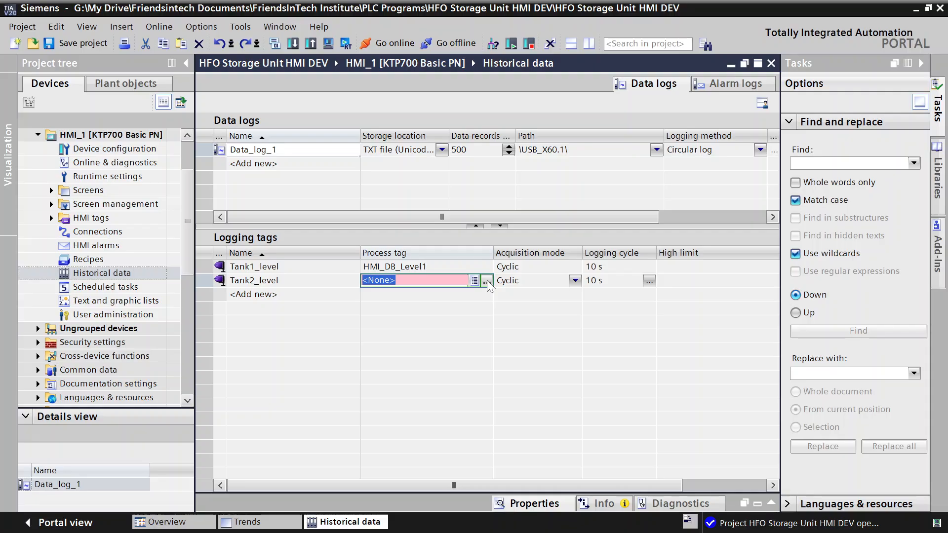
{"action": "left_click", "coordinate": [486, 281]}
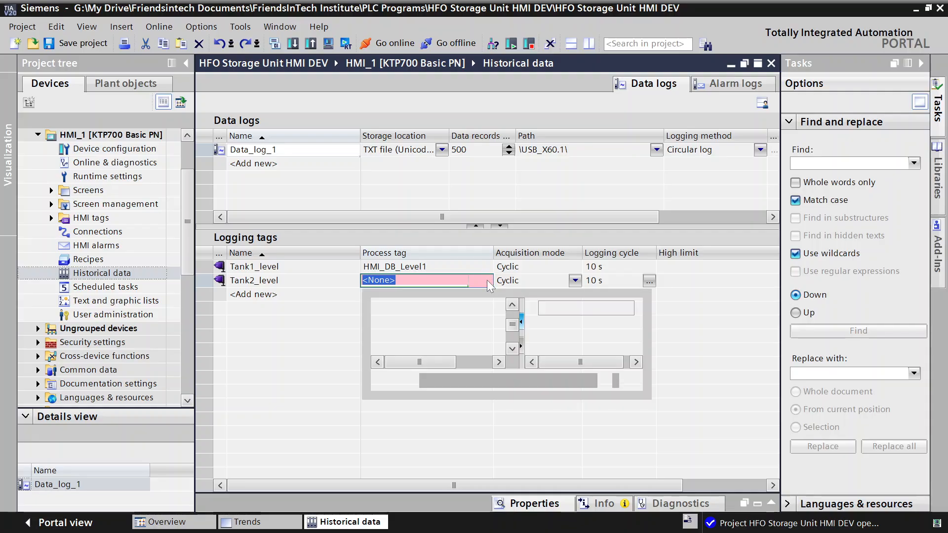
{"action": "left_click", "coordinate": [513, 350]}
{"action": "left_click", "coordinate": [513, 350]}
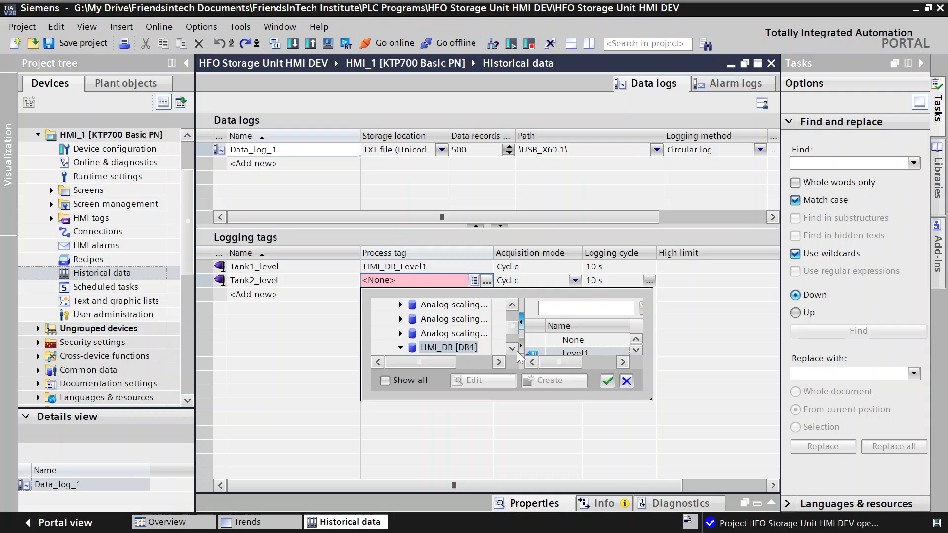
{"action": "left_click", "coordinate": [454, 349]}
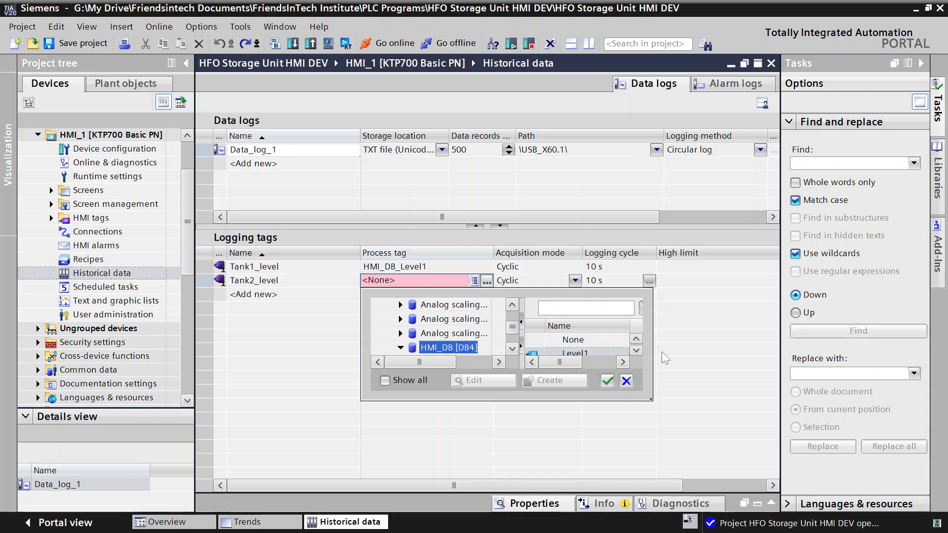
{"action": "left_click", "coordinate": [613, 353]}
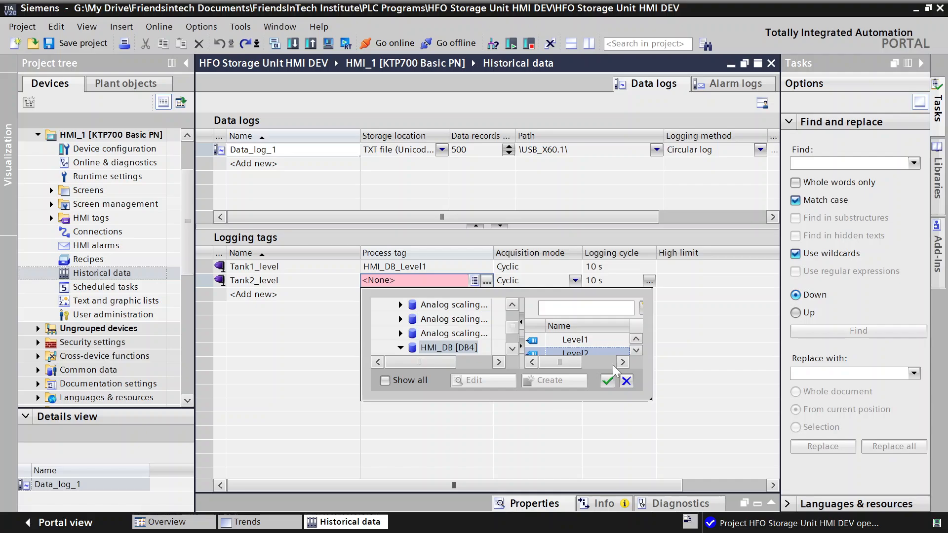
{"action": "left_click", "coordinate": [608, 381]}
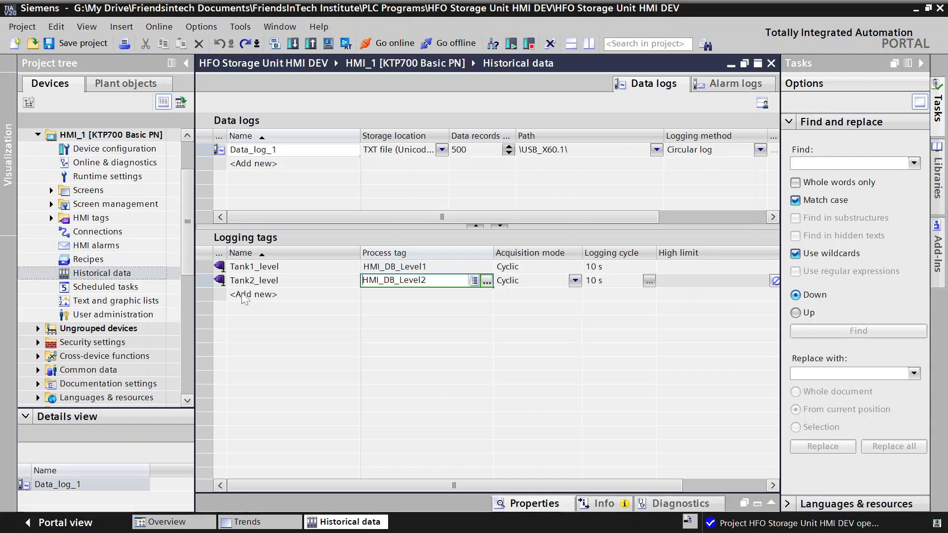
Add a third logging tag to the data log and name it Tank3_level
{"action": "double_click", "coordinate": [245, 299]}
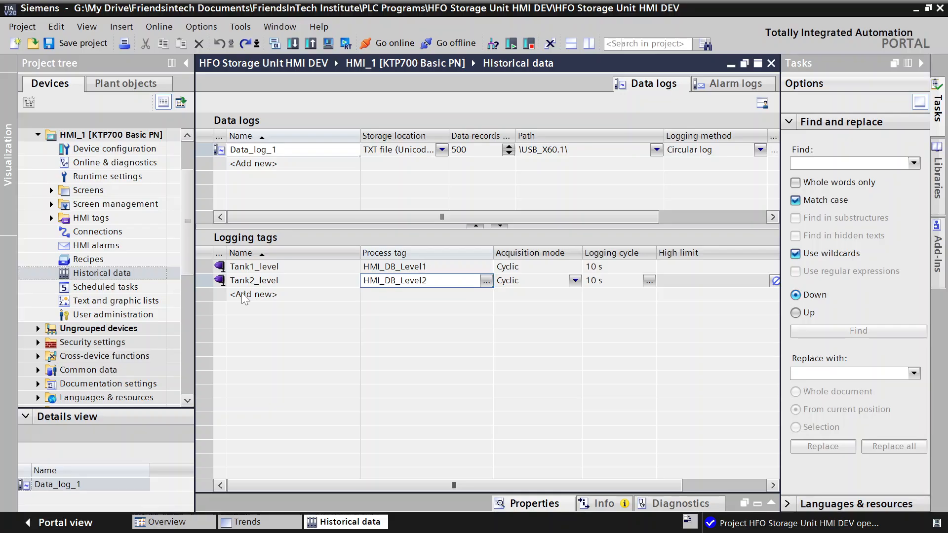
{"action": "double_click", "coordinate": [242, 294]}
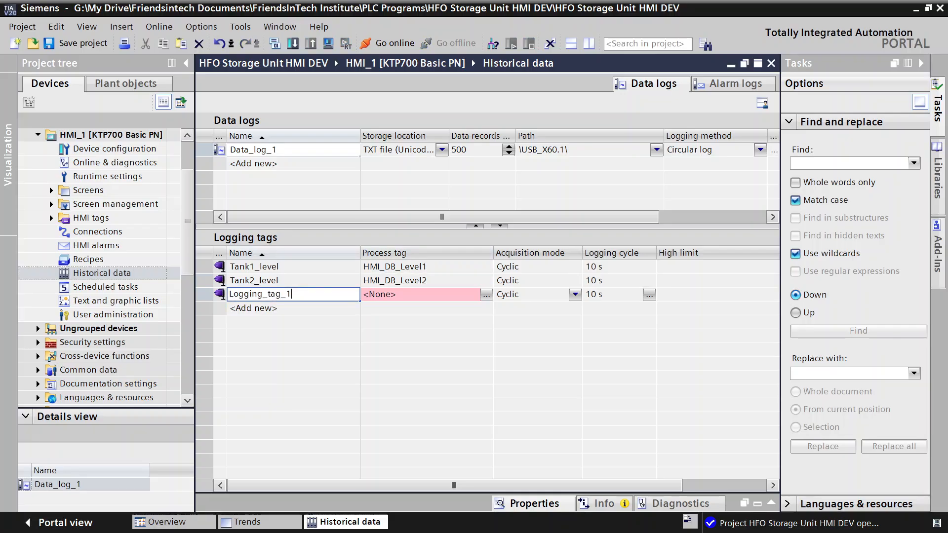
{"action": "key", "text": "BackSpace"}
{"action": "key", "text": "BackSpace"}
{"action": "key", "text": "BackSpace"}
{"action": "key", "text": "BackSpace"}
{"action": "key", "text": "BackSpace"}
{"action": "key", "text": "BackSpace"}
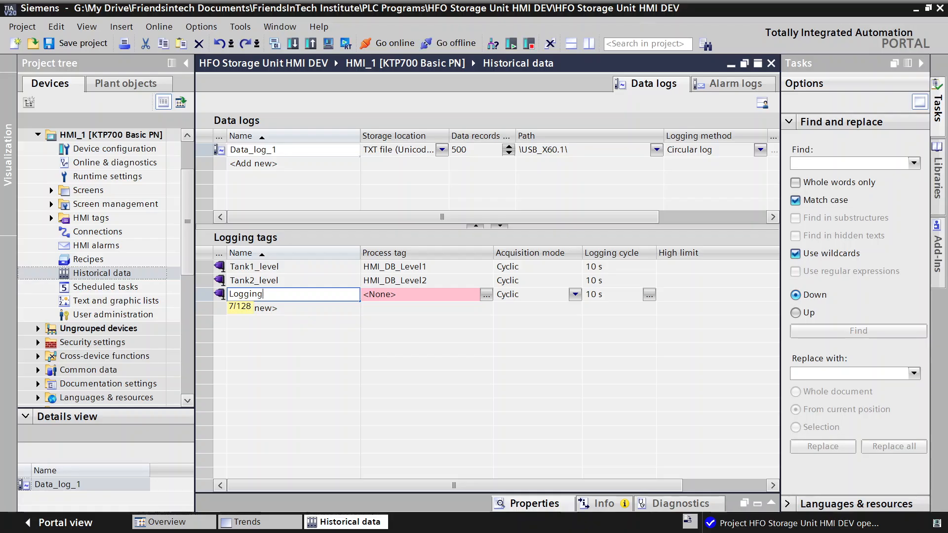
{"action": "key", "text": "BackSpace"}
{"action": "key", "text": "BackSpace"}
{"action": "key", "text": "BackSpace"}
{"action": "key", "text": "BackSpace"}
{"action": "key", "text": "BackSpace"}
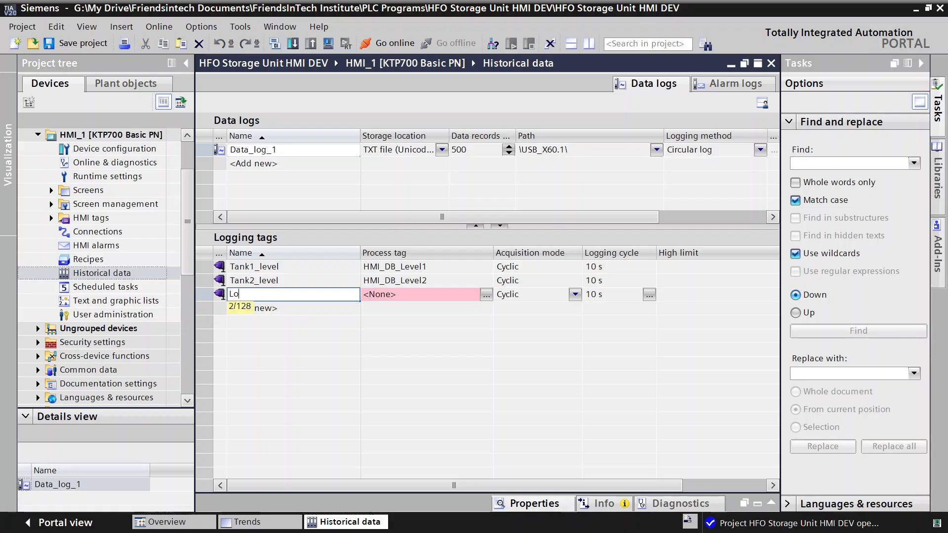
{"action": "key", "text": "BackSpace"}
{"action": "key", "text": "BackSpace"}
{"action": "type", "text": "Tank3_level"}
Assign Level3 from the HMI_DB data block as the process tag of the Tank3_level logging tag
{"action": "left_click", "coordinate": [430, 291]}
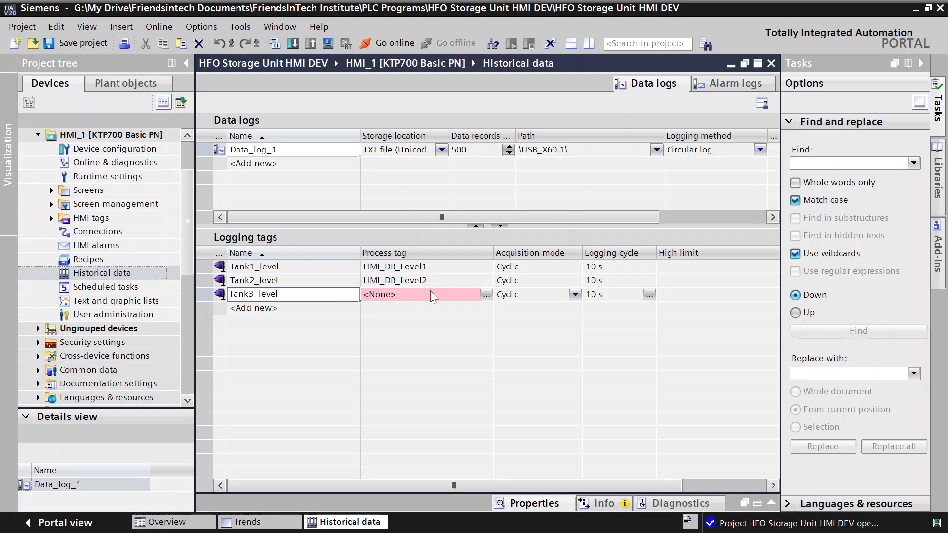
{"action": "left_click", "coordinate": [486, 295]}
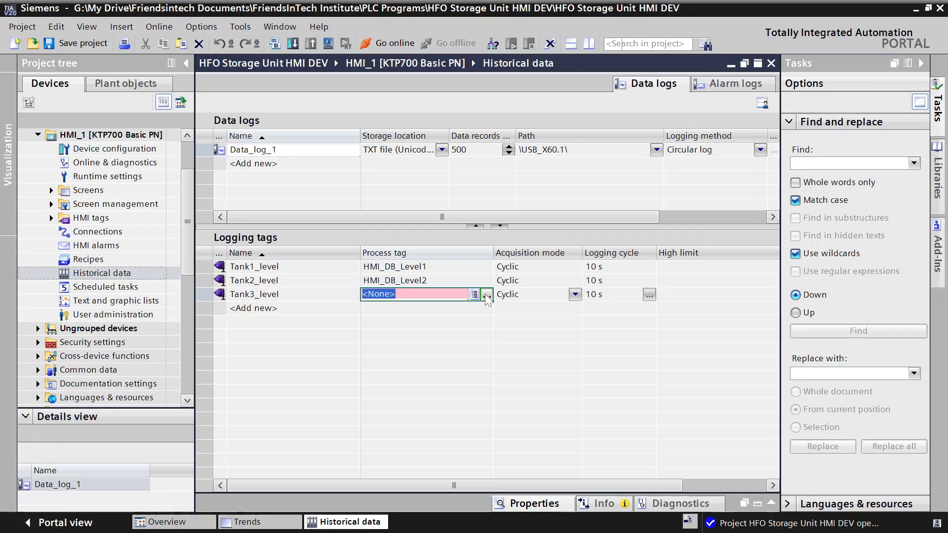
{"action": "left_click", "coordinate": [486, 296]}
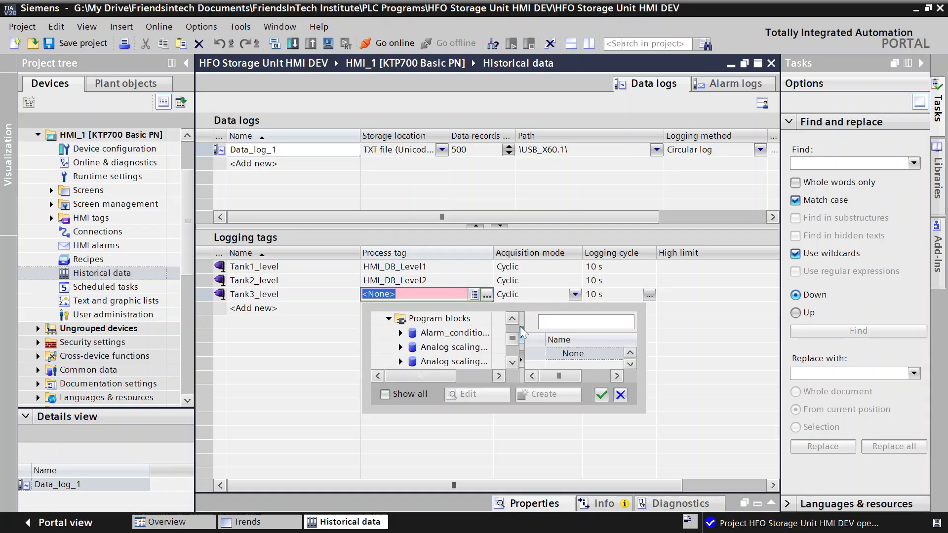
{"action": "left_click", "coordinate": [630, 365]}
{"action": "left_click", "coordinate": [594, 356]}
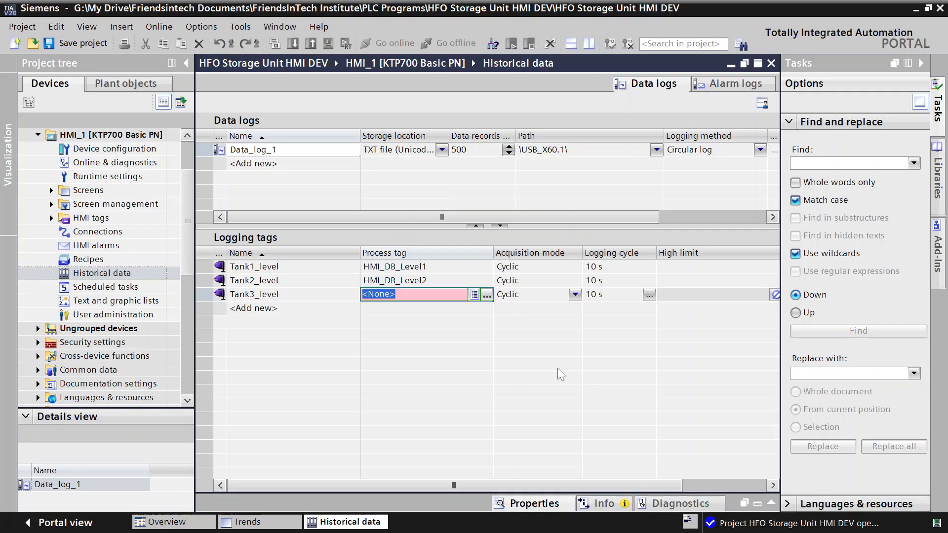
{"action": "type", "text": "HMI_DB_Level3"}
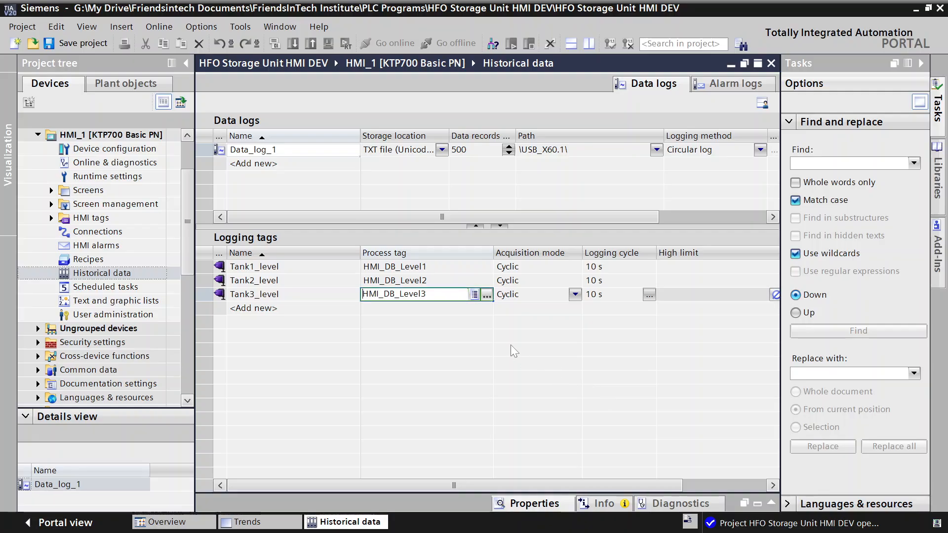
Try to enter 1s as text for the logging cycle of the Tank3_level logging tag
{"action": "left_click", "coordinate": [597, 295]}
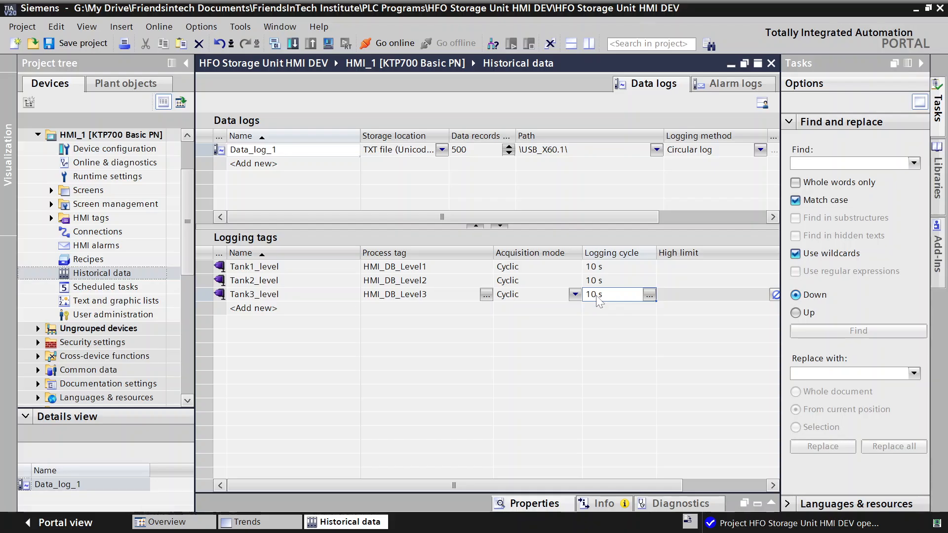
{"action": "left_click", "coordinate": [598, 296]}
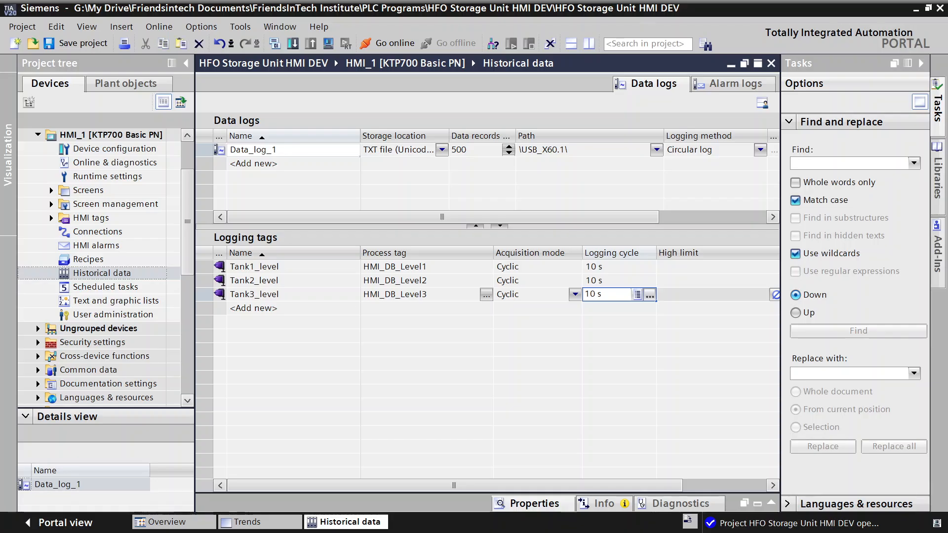
{"action": "key", "text": "BackSpace"}
{"action": "type", "text": "5"}
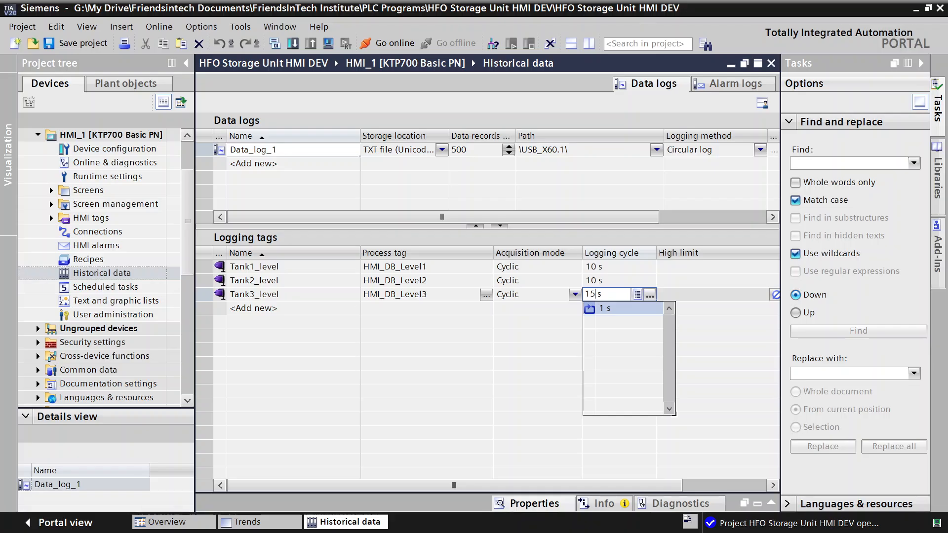
{"action": "key", "text": "Return"}
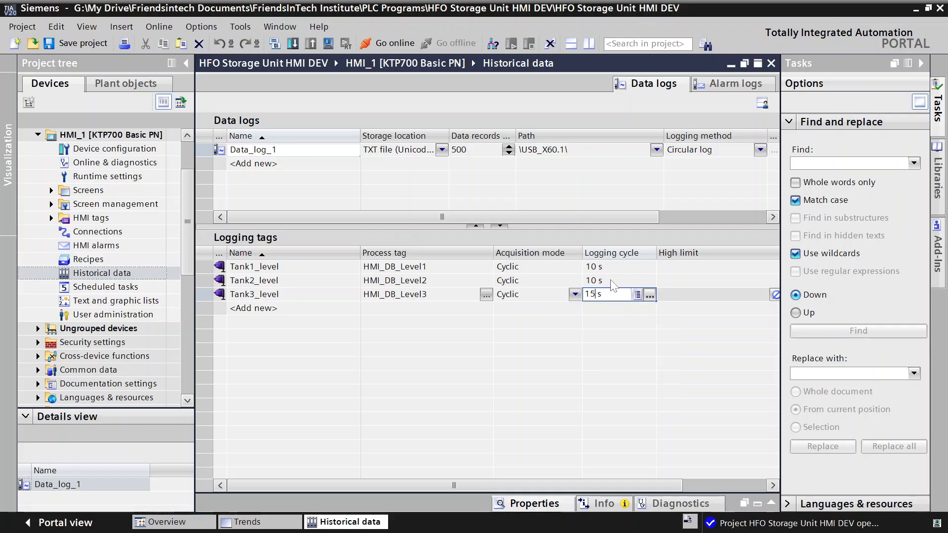
{"action": "key", "text": "BackSpace"}
{"action": "key", "text": "Delete"}
{"action": "key", "text": "Return"}
{"action": "key", "text": "Return"}
{"action": "key", "text": "Return"}
{"action": "key", "text": "Return"}
{"action": "key", "text": "Return"}
{"action": "left_click", "coordinate": [592, 281]}
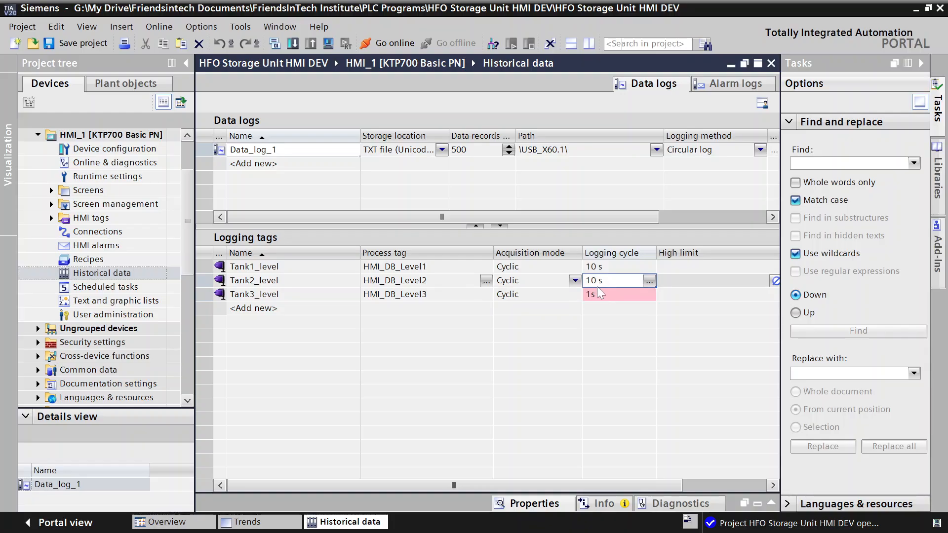
Set the logging cycle of Tank3_level to the predefined 1 s cycle
{"action": "left_click", "coordinate": [620, 298]}
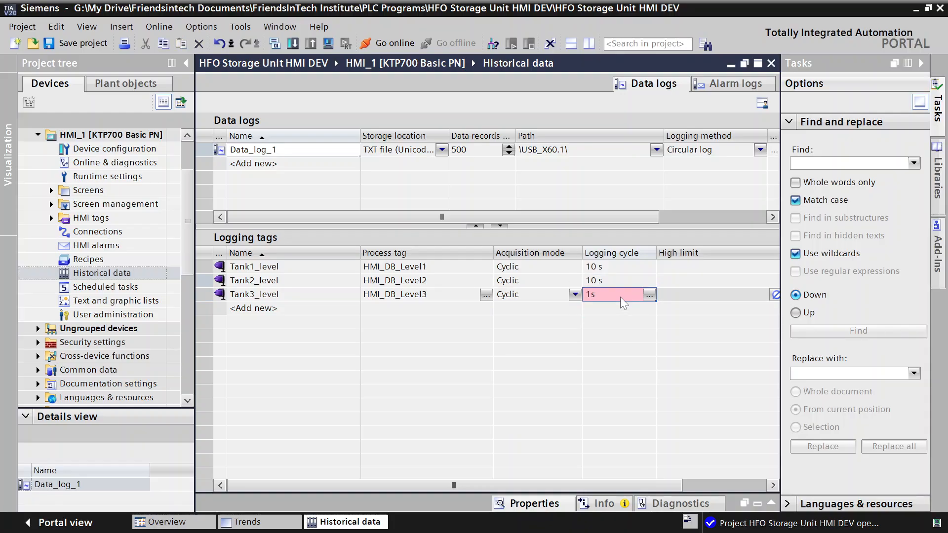
{"action": "left_click", "coordinate": [650, 295]}
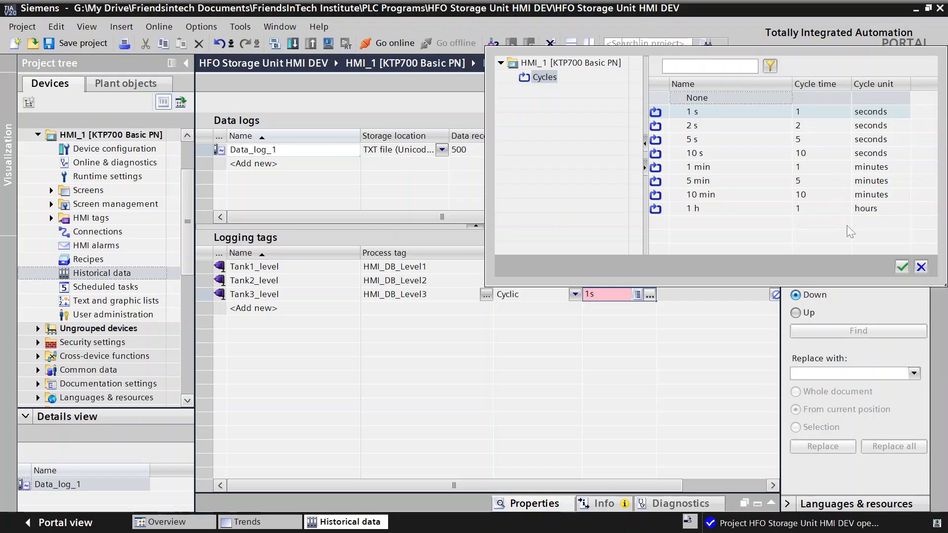
{"action": "left_click", "coordinate": [902, 267]}
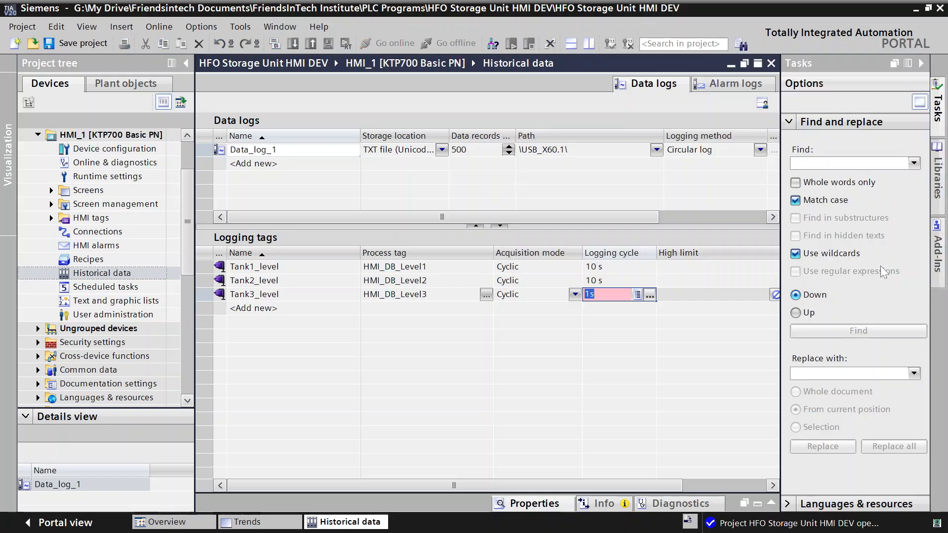
Set the logging cycle of the Tank2_level logging tag to the predefined 1 s cycle
{"action": "left_click", "coordinate": [618, 280]}
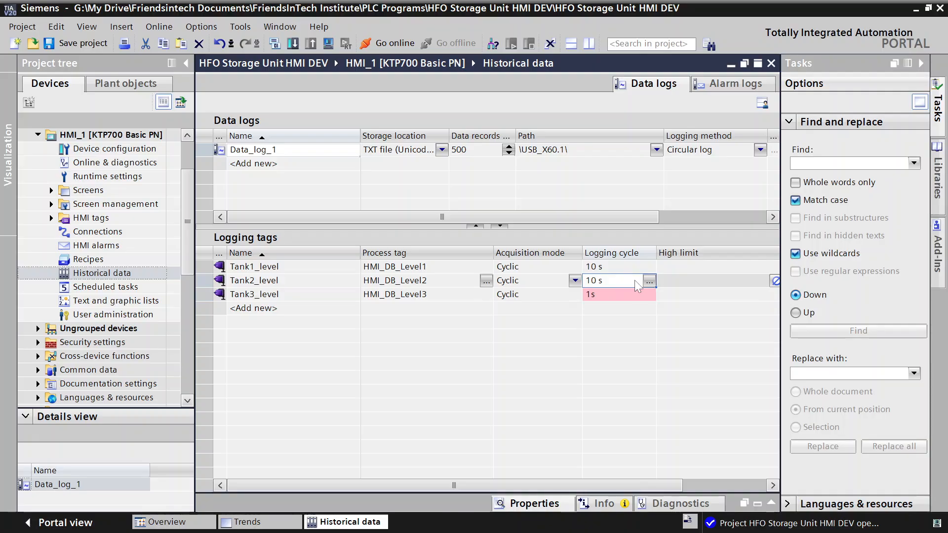
{"action": "left_click", "coordinate": [649, 280]}
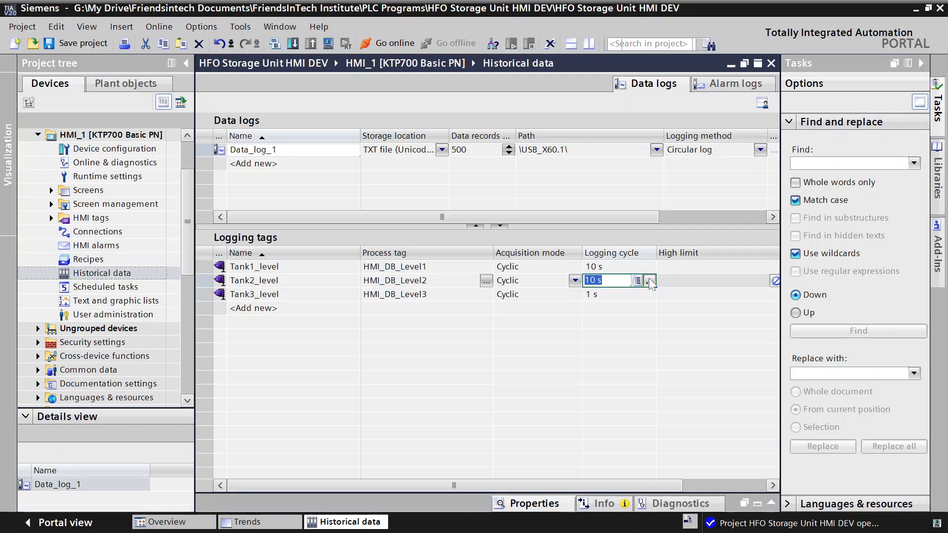
{"action": "left_click", "coordinate": [650, 281]}
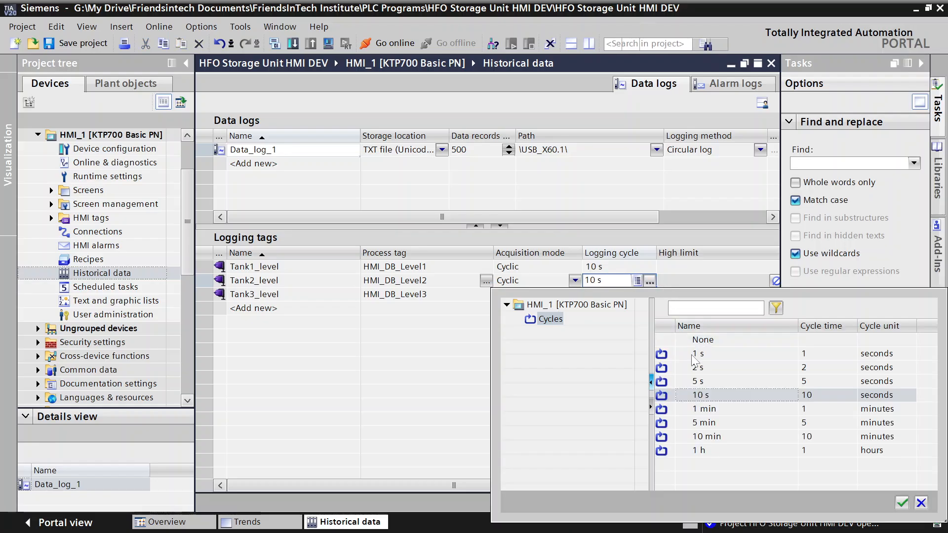
{"action": "left_click", "coordinate": [694, 357]}
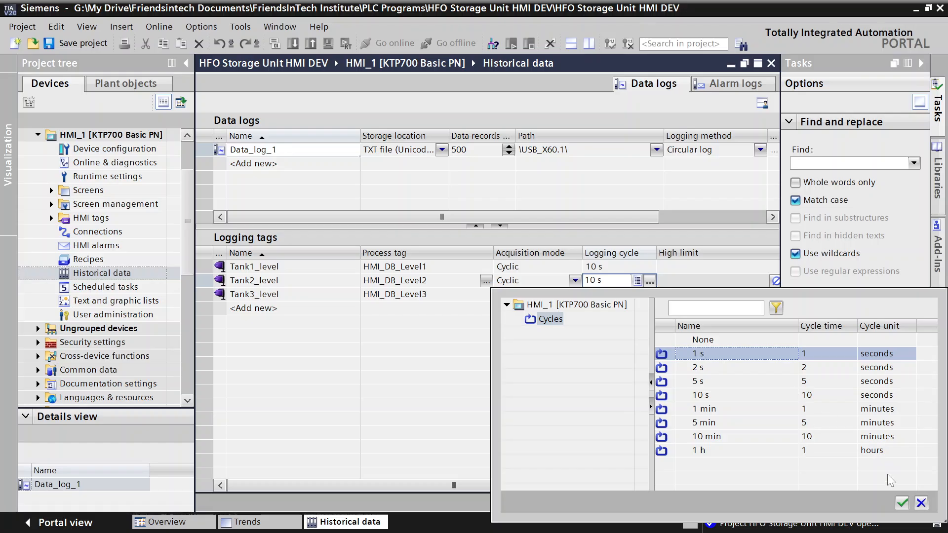
{"action": "left_click", "coordinate": [901, 503]}
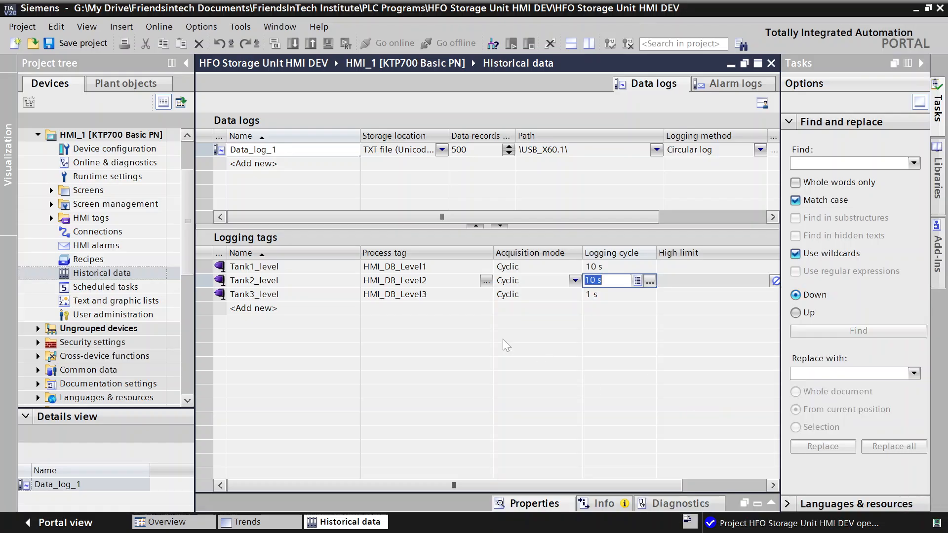
Set the logging cycle of the Tank1_level logging tag to 1 s and save the project
{"action": "left_click", "coordinate": [599, 276]}
{"action": "left_click", "coordinate": [597, 271]}
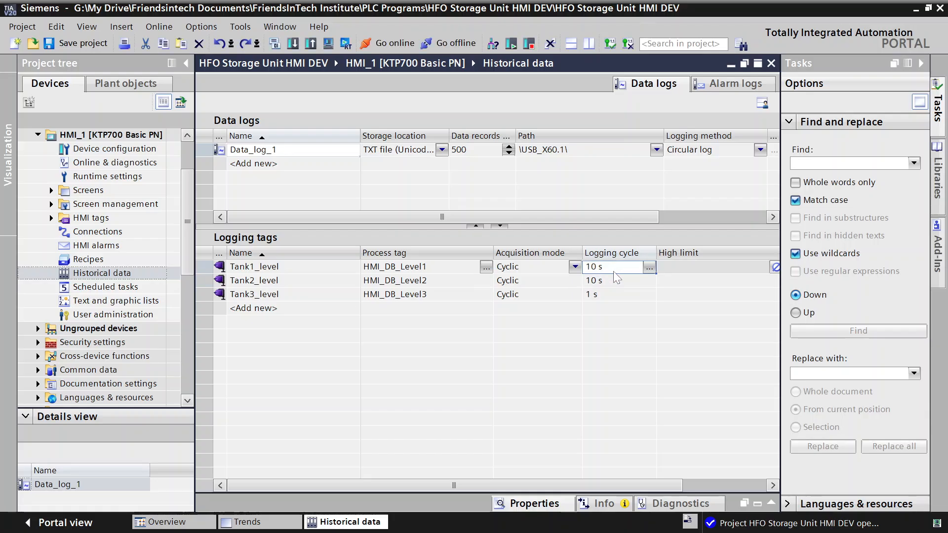
{"action": "left_click", "coordinate": [649, 267]}
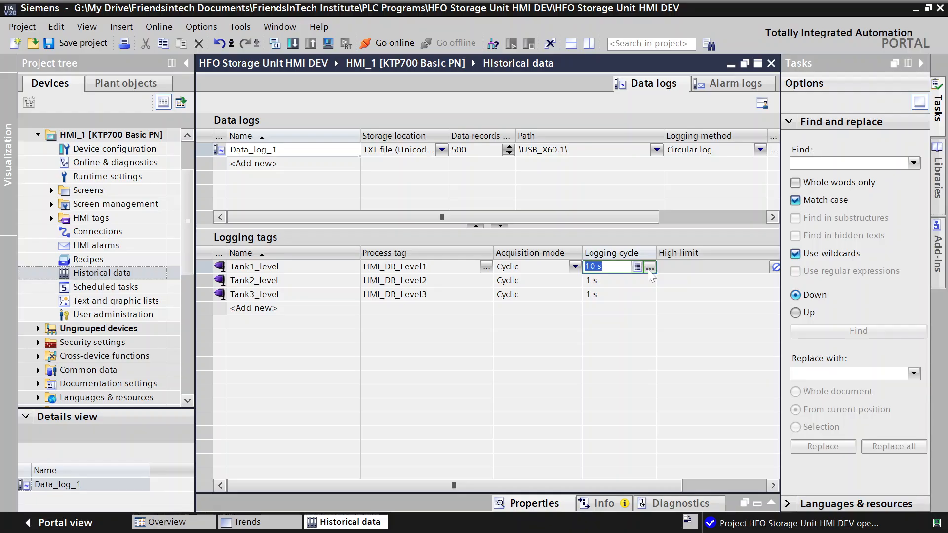
{"action": "left_click", "coordinate": [649, 267]}
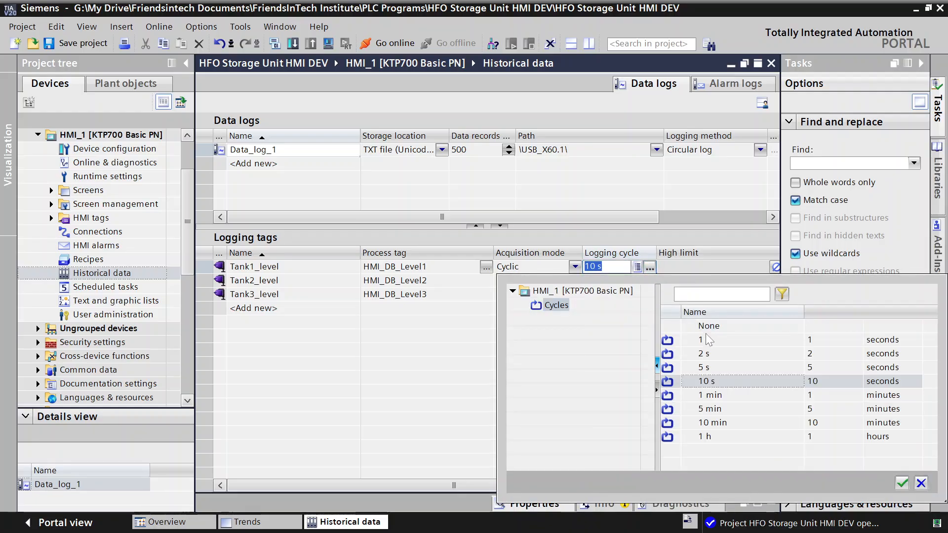
{"action": "left_click", "coordinate": [721, 340]}
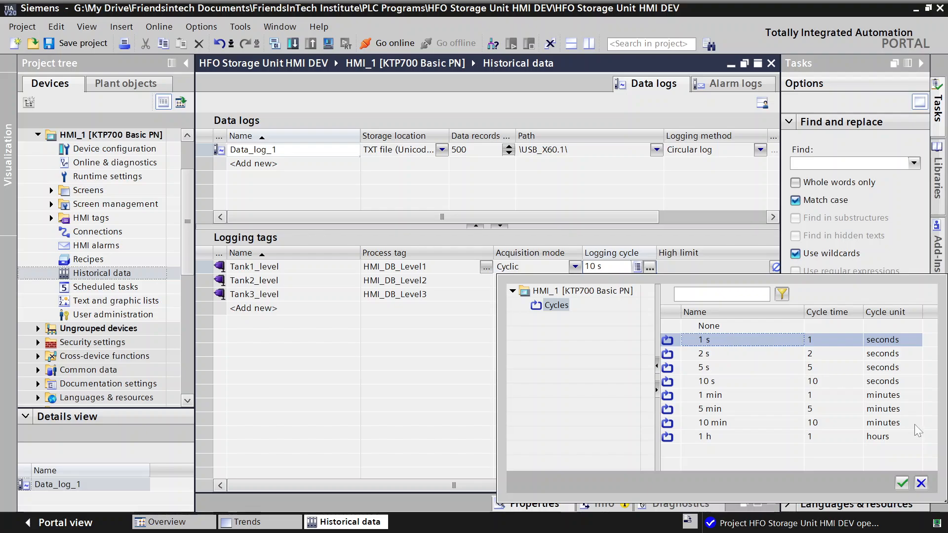
{"action": "left_click", "coordinate": [902, 483]}
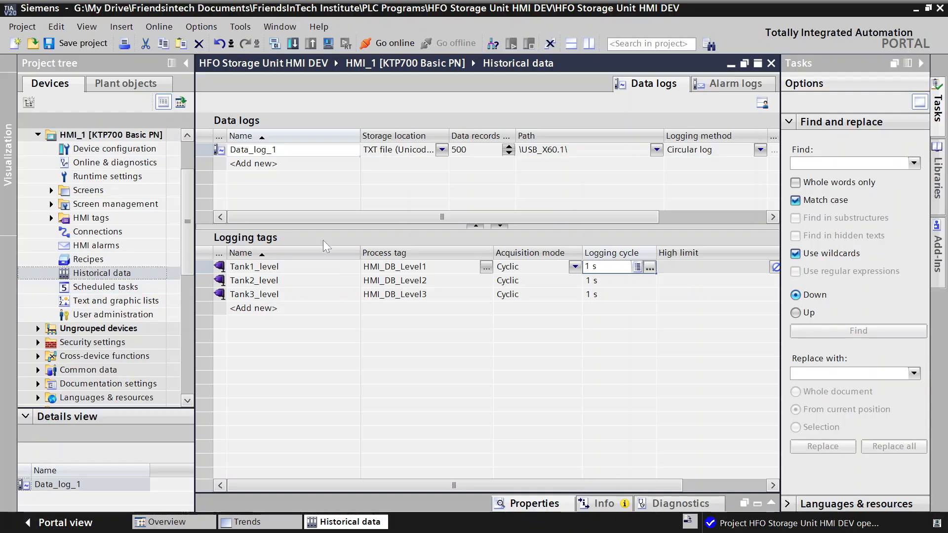
{"action": "left_click", "coordinate": [57, 49]}
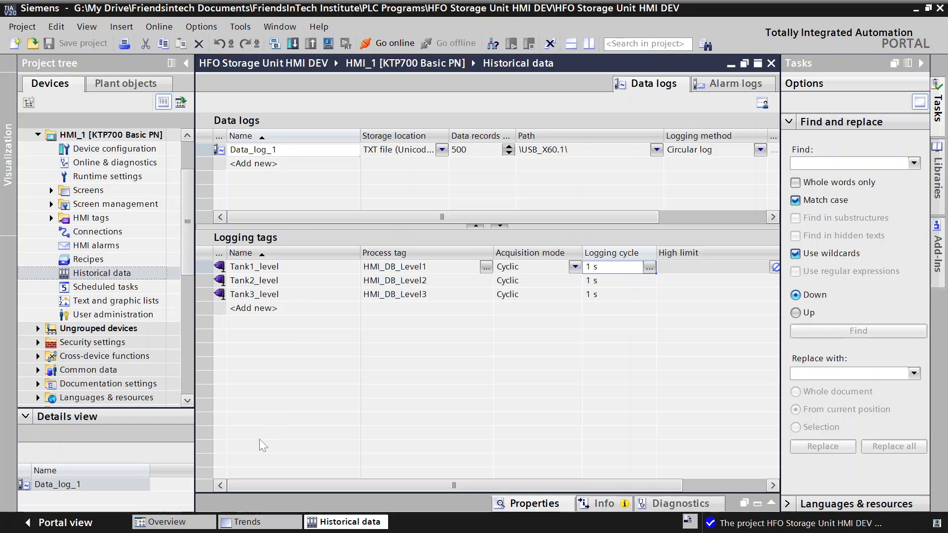
Open the Trends screen and display the properties of its trend view
{"action": "left_click", "coordinate": [248, 523]}
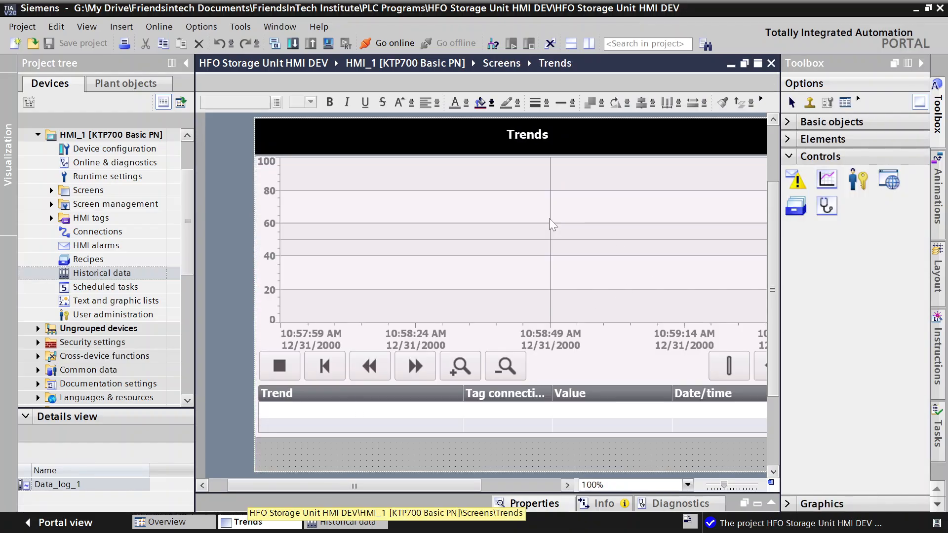
{"action": "left_click", "coordinate": [629, 243]}
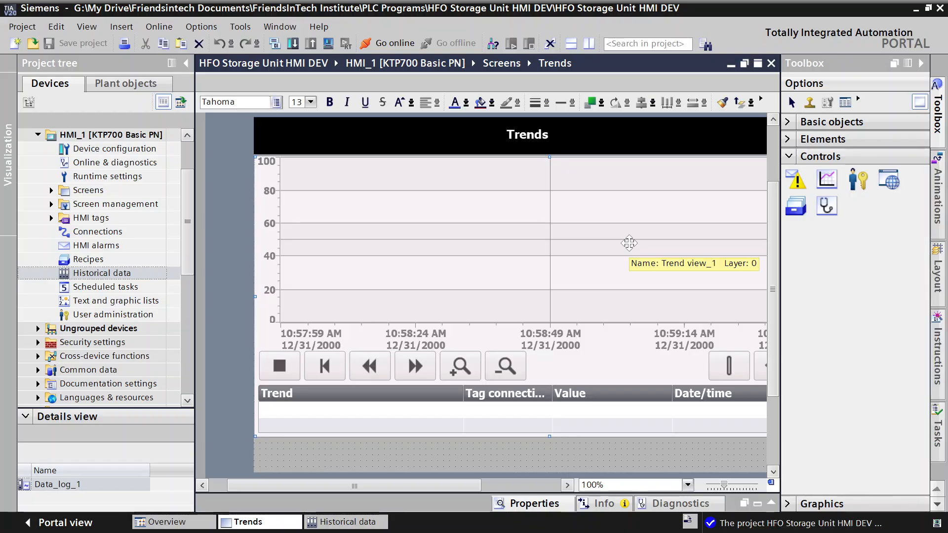
{"action": "left_click", "coordinate": [512, 505]}
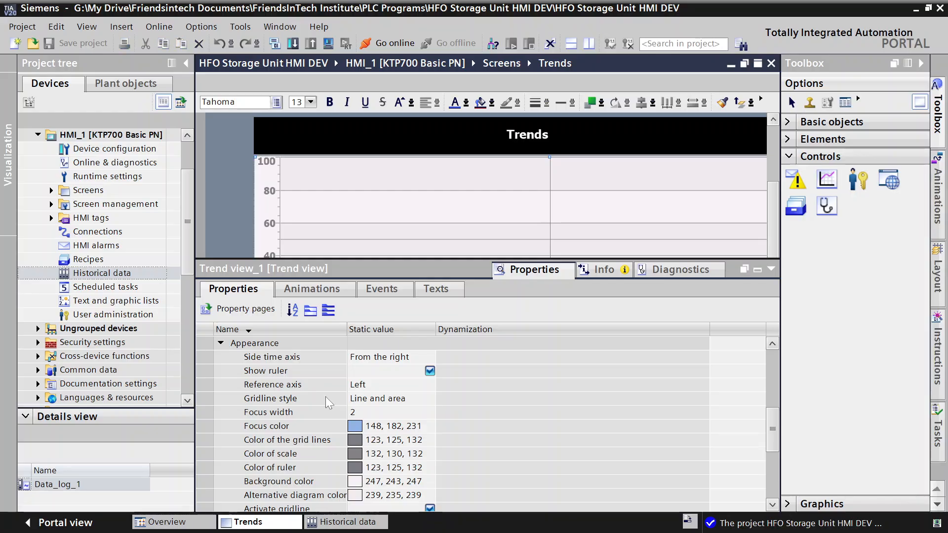
Open the trend view's Trend list and add a first trend to it
{"action": "left_click", "coordinate": [221, 343]}
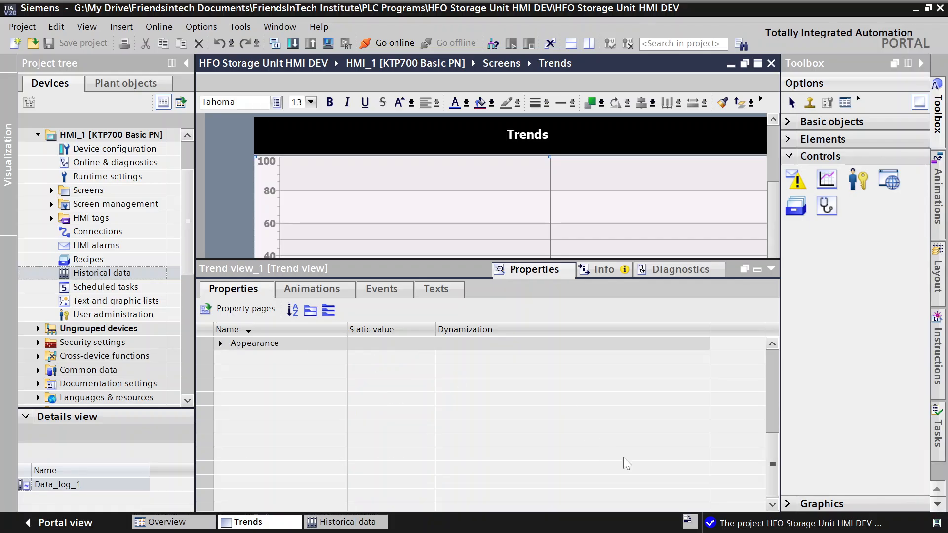
{"action": "left_click_drag", "start_coordinate": [769, 475], "coordinate": [735, 373]}
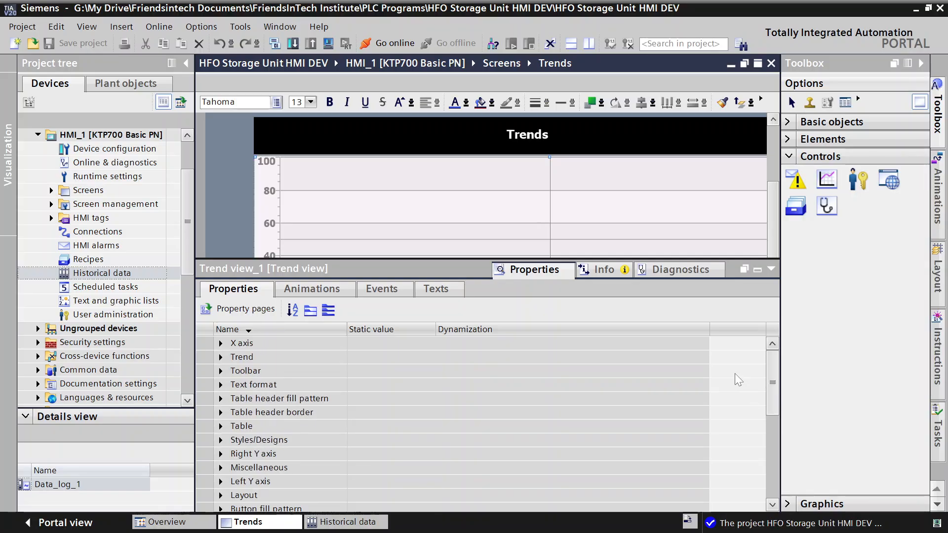
{"action": "left_click", "coordinate": [239, 358]}
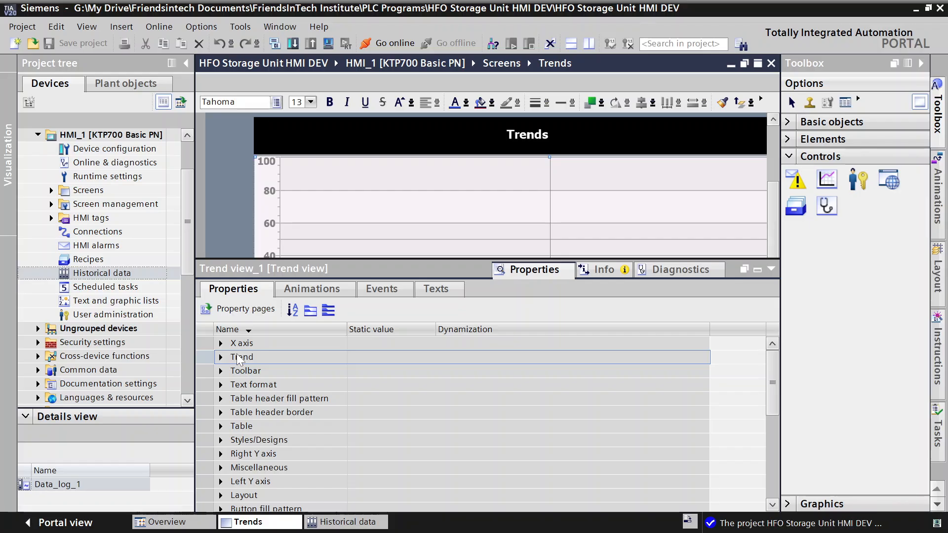
{"action": "left_click", "coordinate": [221, 357]}
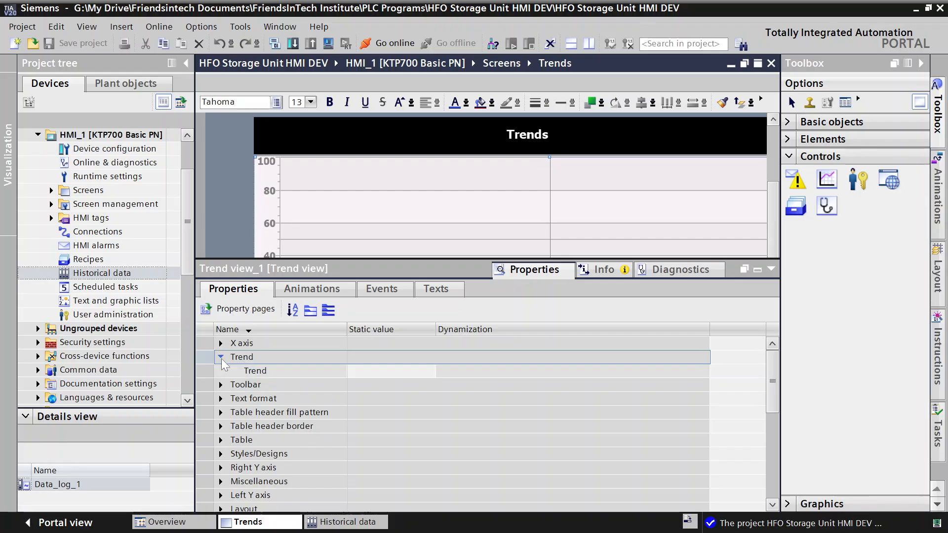
{"action": "left_click", "coordinate": [288, 373]}
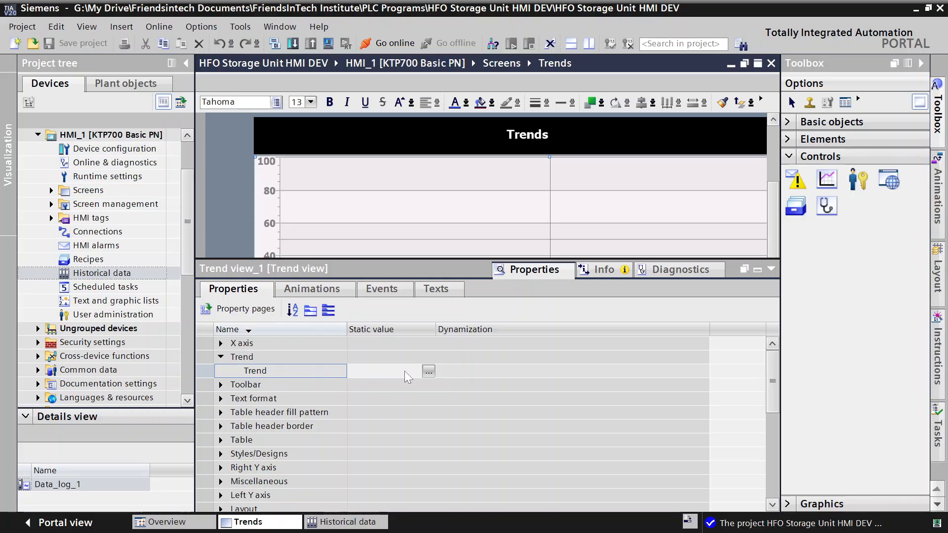
{"action": "left_click", "coordinate": [428, 371]}
{"action": "left_click", "coordinate": [428, 371]}
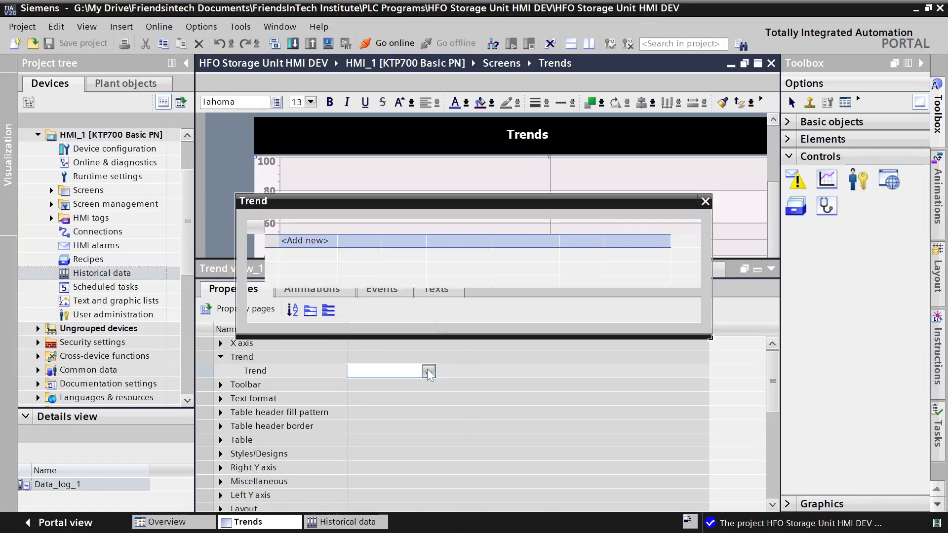
{"action": "double_click", "coordinate": [304, 240]}
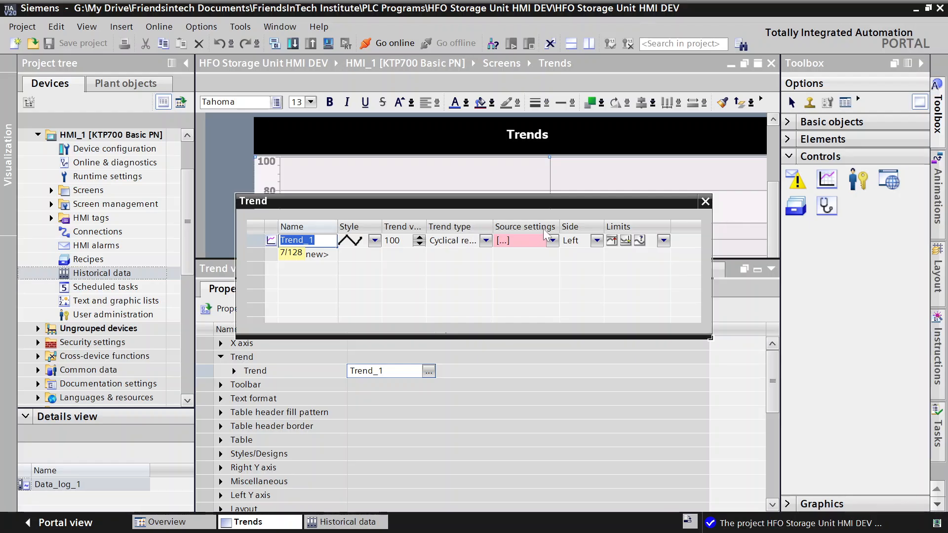
Assign the Level1 tag as the process value in the first trend's source settings
{"action": "left_click", "coordinate": [550, 241]}
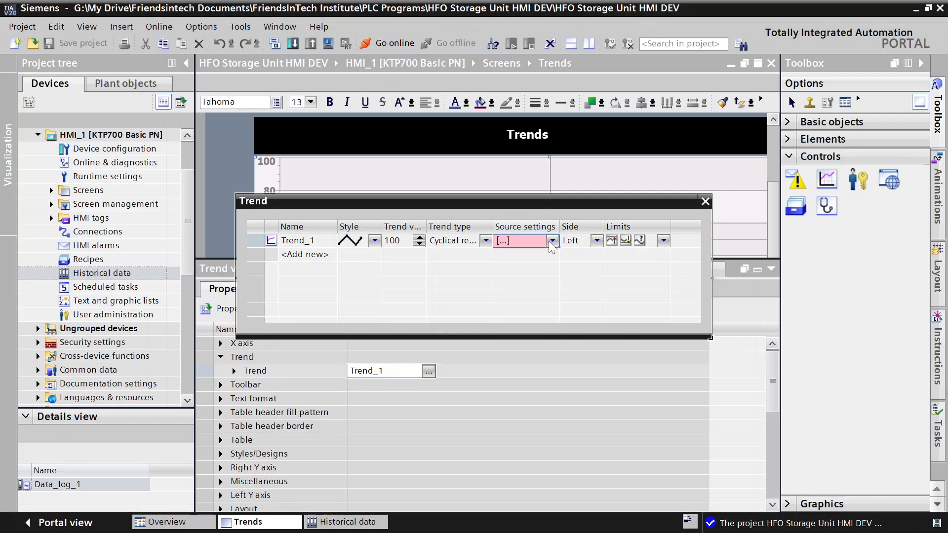
{"action": "left_click", "coordinate": [551, 241]}
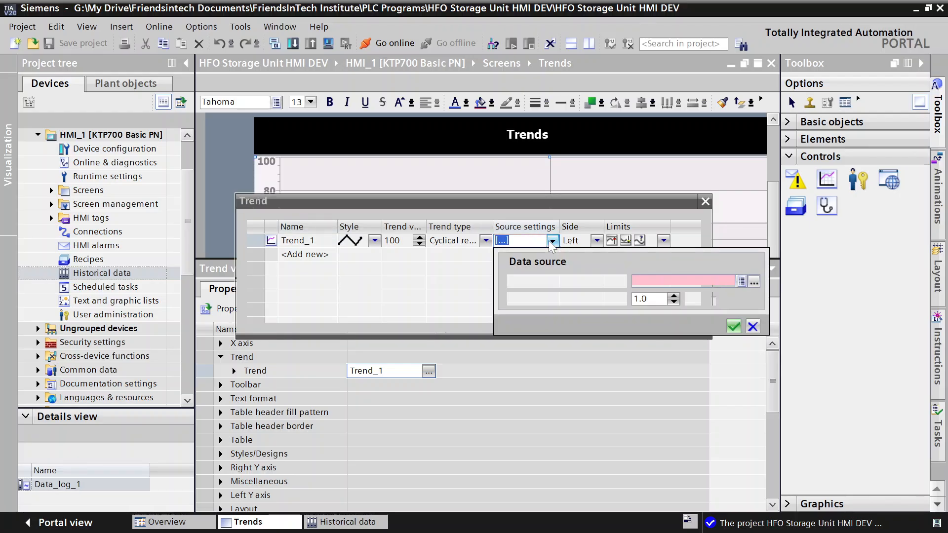
{"action": "left_click", "coordinate": [754, 282]}
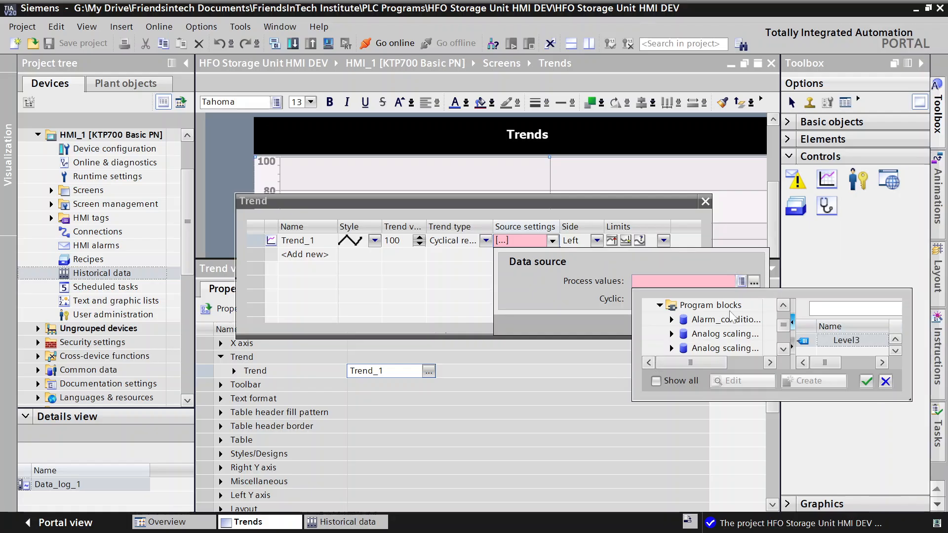
{"action": "left_click", "coordinate": [896, 339]}
{"action": "left_click", "coordinate": [896, 339]}
{"action": "left_click", "coordinate": [895, 340]}
{"action": "left_click", "coordinate": [857, 354]}
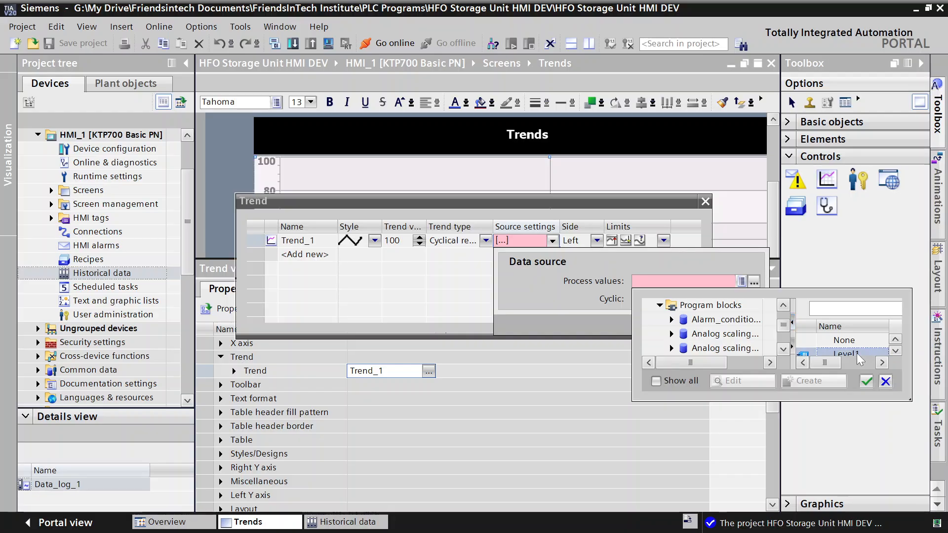
{"action": "left_click", "coordinate": [865, 380]}
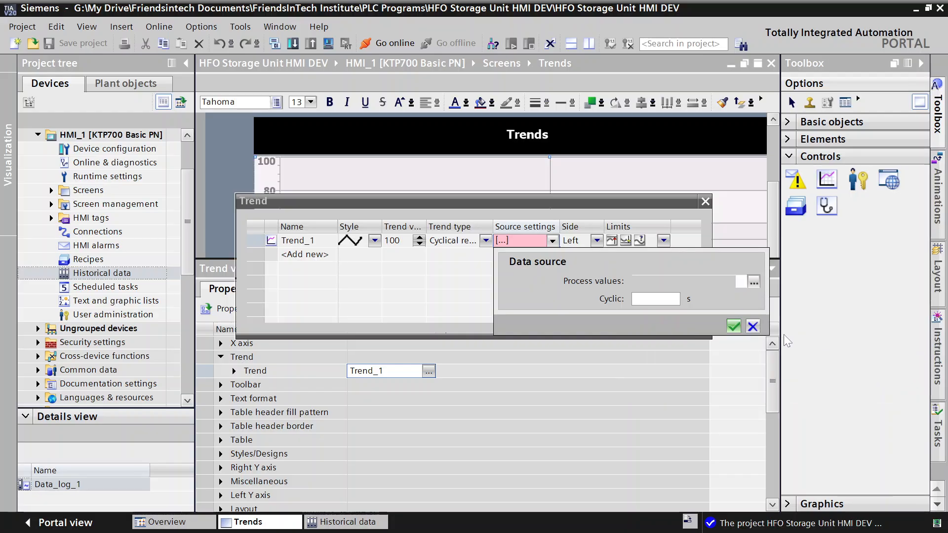
{"action": "left_click", "coordinate": [738, 327]}
Set the first trend's line color to orange in its style settings
{"action": "left_click", "coordinate": [342, 239]}
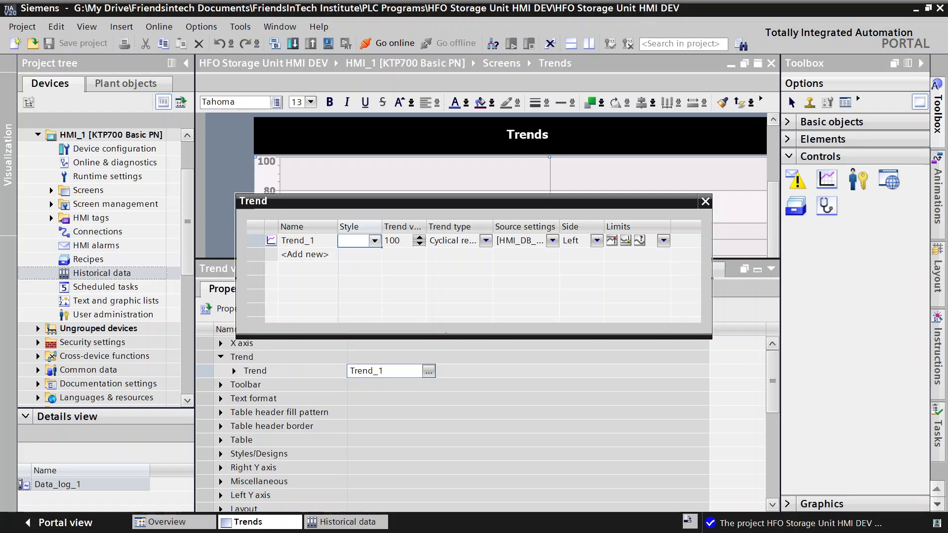
{"action": "left_click", "coordinate": [375, 241]}
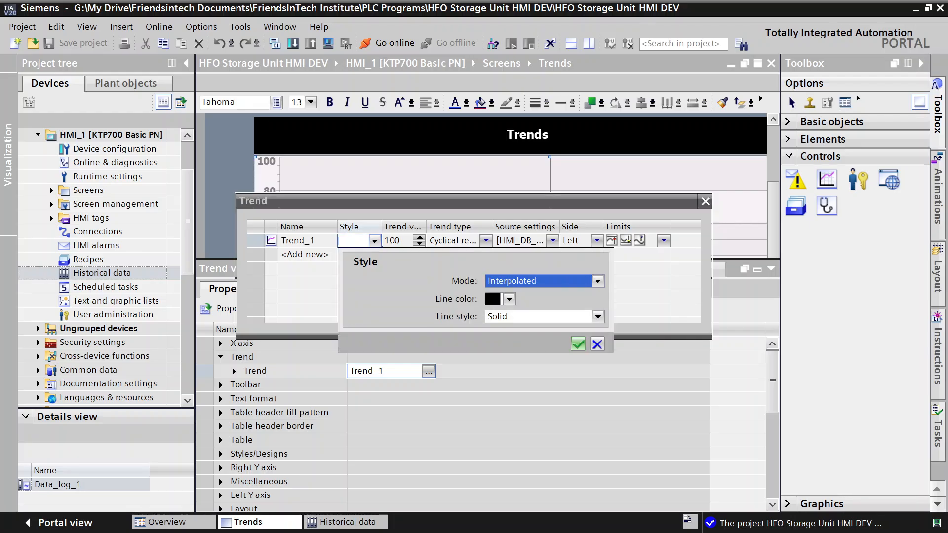
{"action": "left_click", "coordinate": [508, 299]}
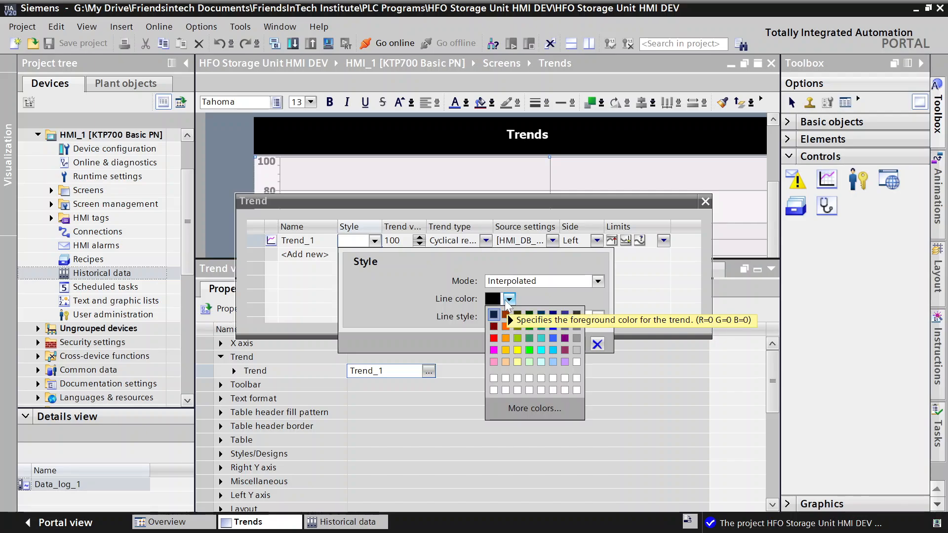
{"action": "left_click", "coordinate": [503, 325]}
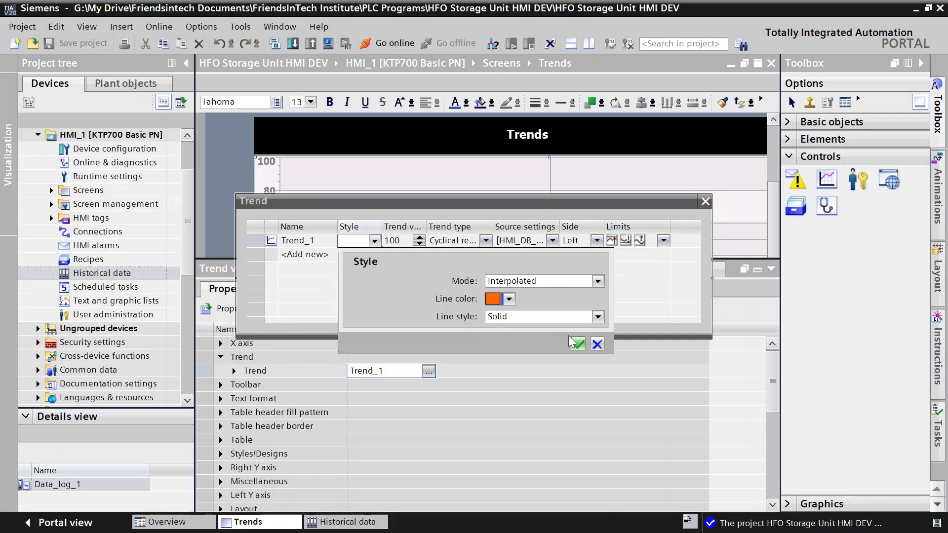
{"action": "left_click", "coordinate": [580, 344]}
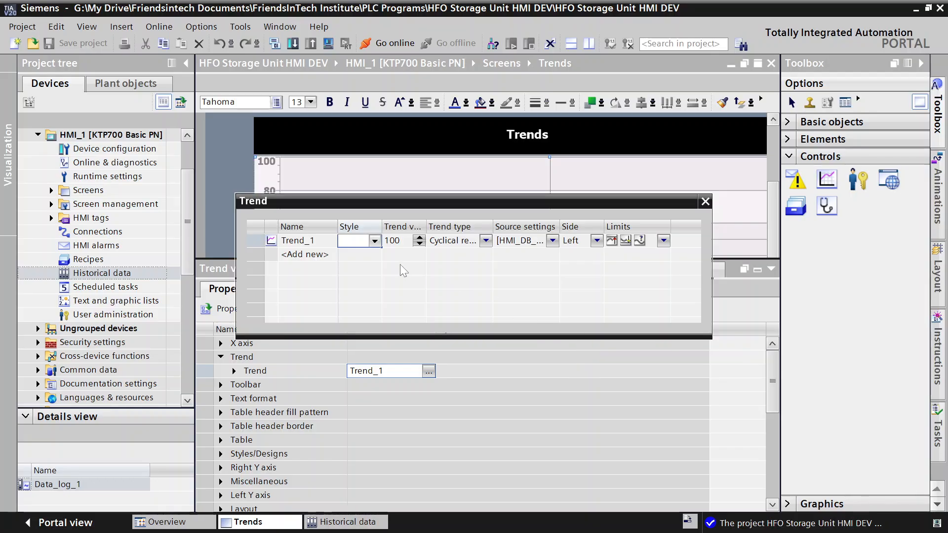
Add a second trend to the list and rename the first trend Tank1_level
{"action": "left_click", "coordinate": [305, 254]}
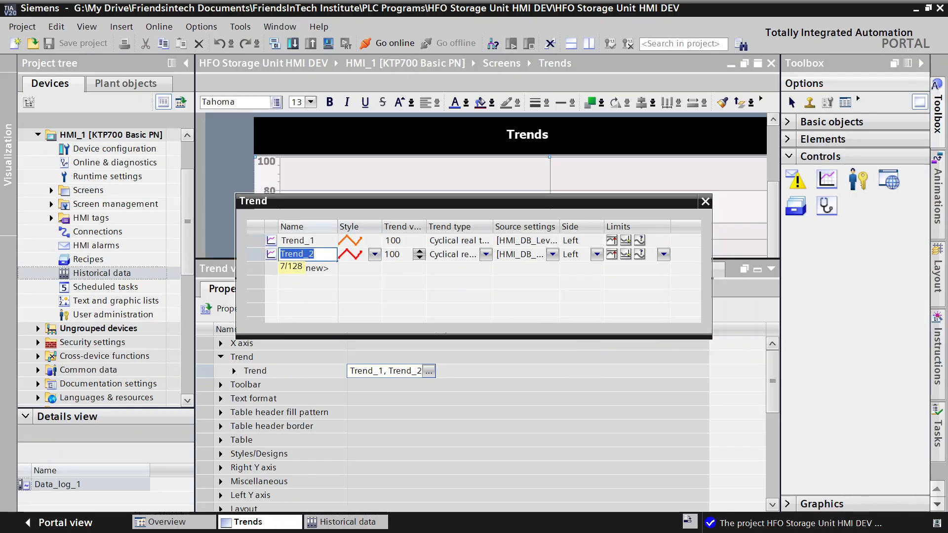
{"action": "double_click", "coordinate": [311, 241]}
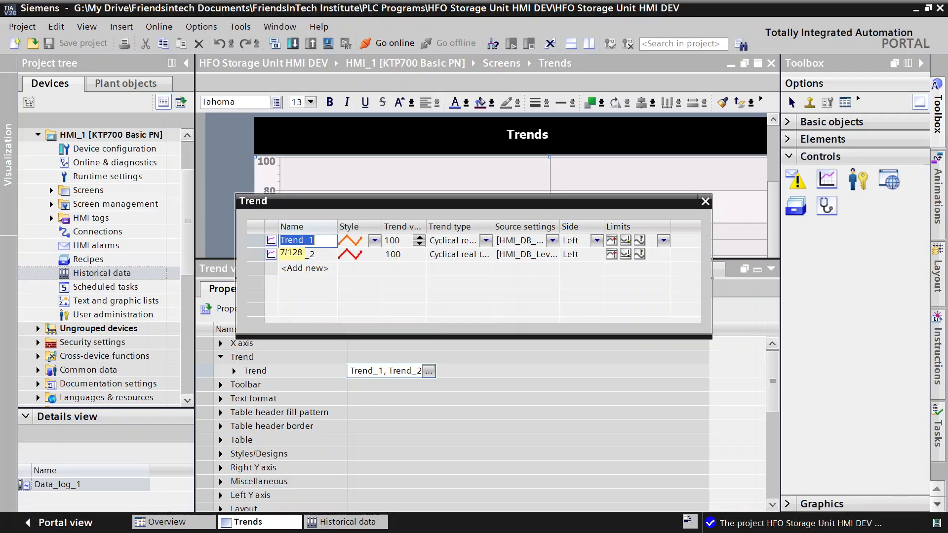
{"action": "key", "text": "BackSpace"}
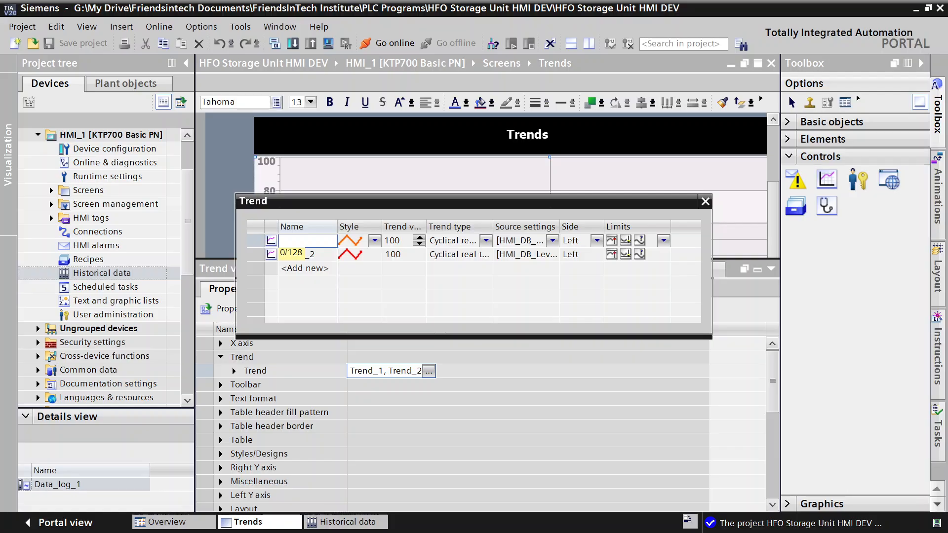
{"action": "key", "text": "BackSpace"}
{"action": "type", "text": "Tank1_leevel"}
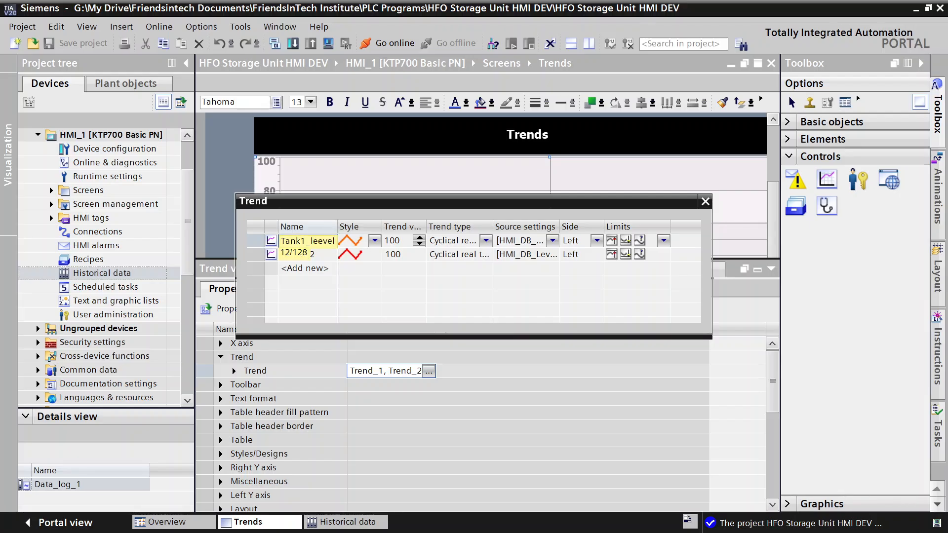
{"action": "key", "text": "BackSpace"}
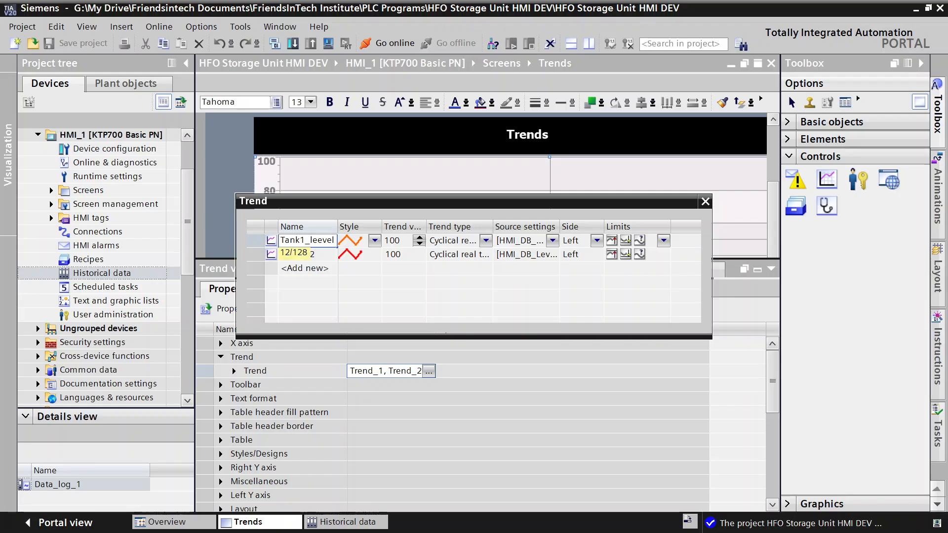
{"action": "type", "text": "e"}
{"action": "key", "text": "BackSpace"}
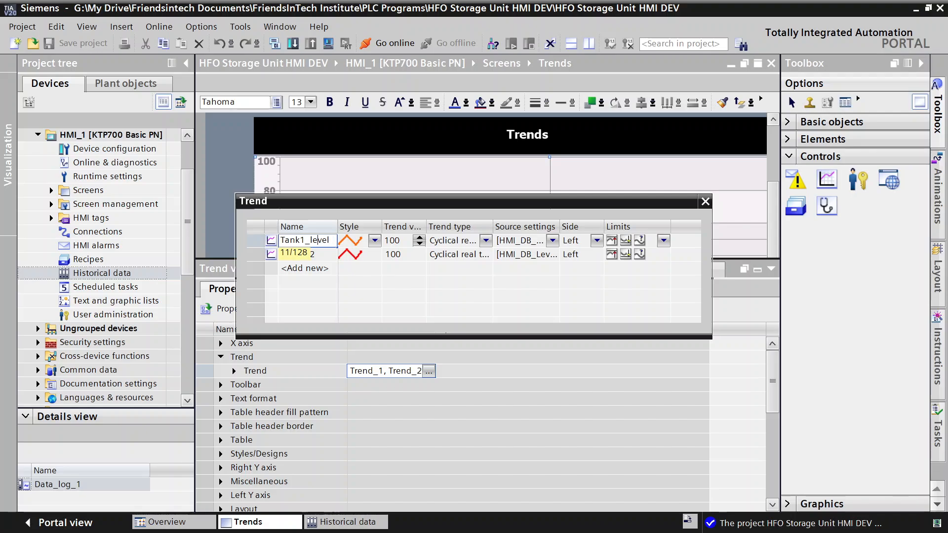
Rename the second trend Tank2_level
{"action": "left_click", "coordinate": [322, 254]}
{"action": "left_click", "coordinate": [322, 255]}
{"action": "left_click", "coordinate": [322, 255]}
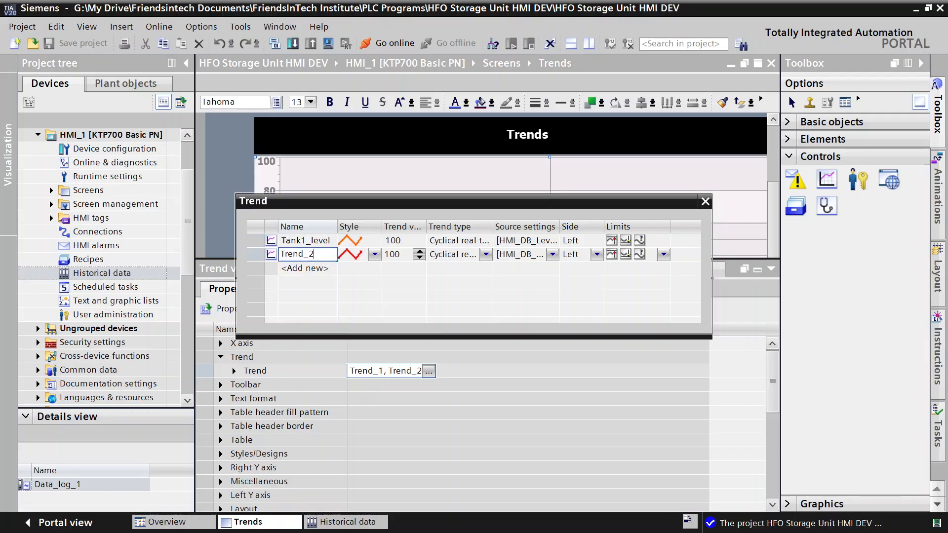
{"action": "key", "text": "BackSpace"}
{"action": "key", "text": "BackSpace"}
{"action": "key", "text": "BackSpace"}
{"action": "key", "text": "BackSpace"}
{"action": "key", "text": "BackSpace"}
{"action": "key", "text": "BackSpace"}
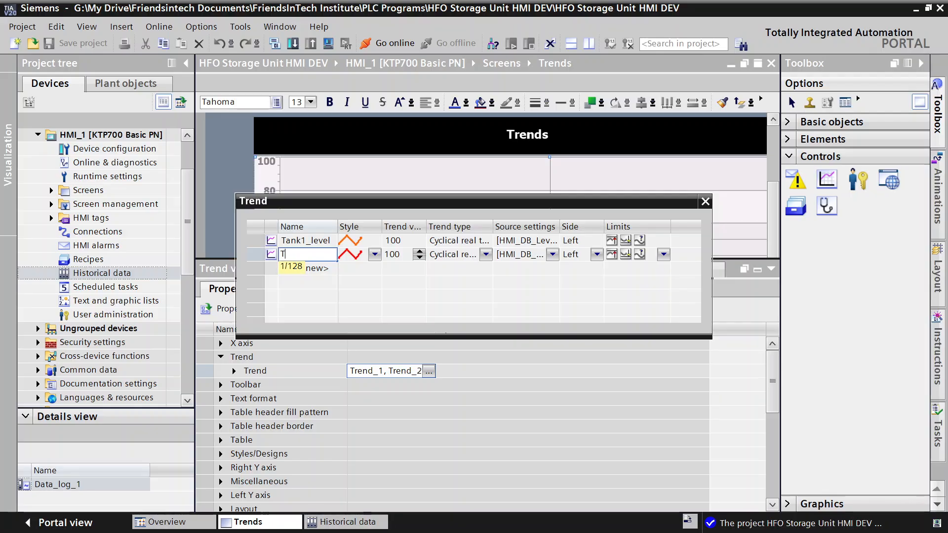
{"action": "type", "text": "ank2"}
{"action": "type", "text": "_level"}
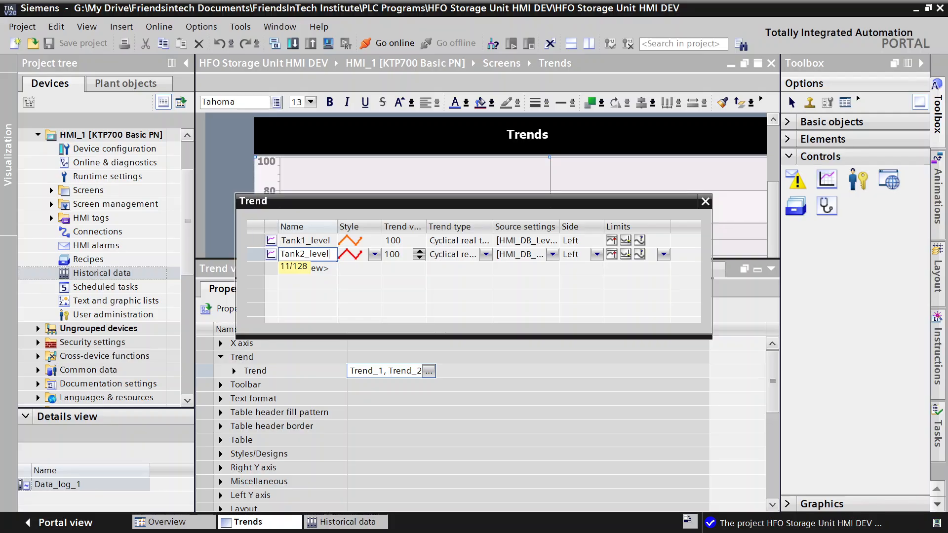
Add a third trend and change its name to Tank3_level_1
{"action": "left_click", "coordinate": [319, 271]}
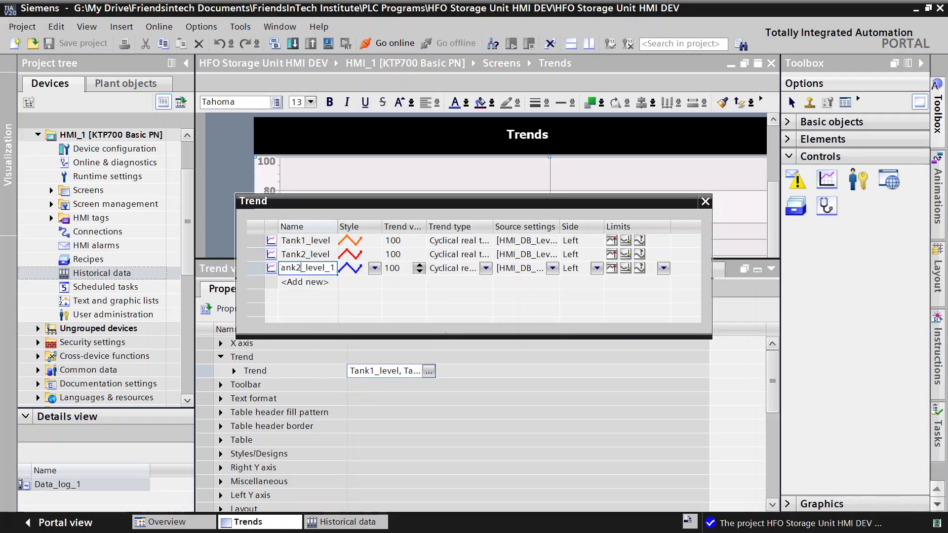
{"action": "key", "text": "BackSpace"}
{"action": "type", "text": "3"}
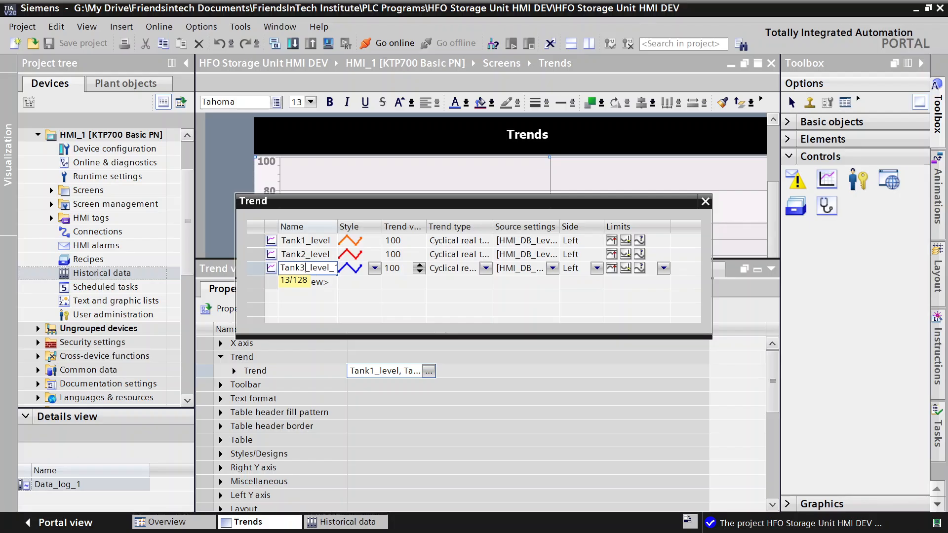
Set the Tank2_level trend's line color to bright green in its style settings and close the trend list
{"action": "left_click", "coordinate": [357, 260]}
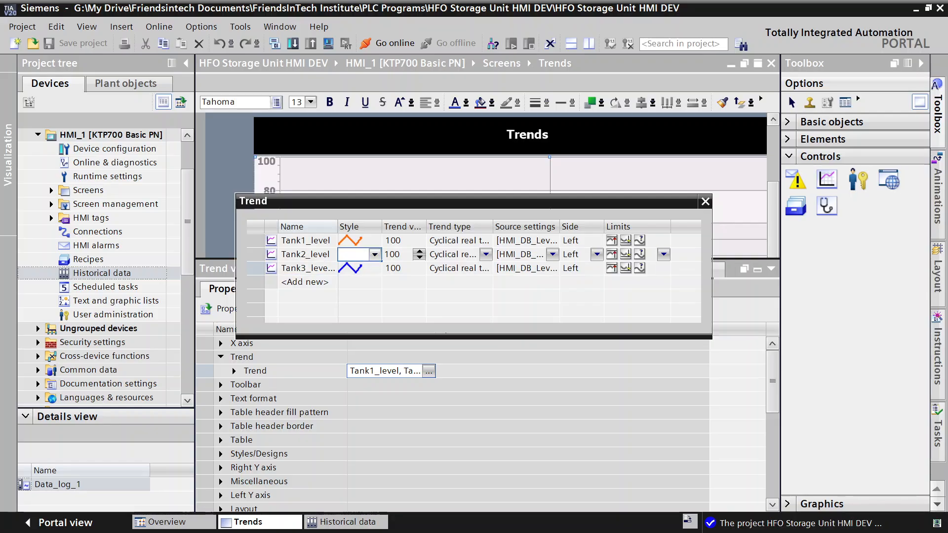
{"action": "left_click", "coordinate": [375, 255]}
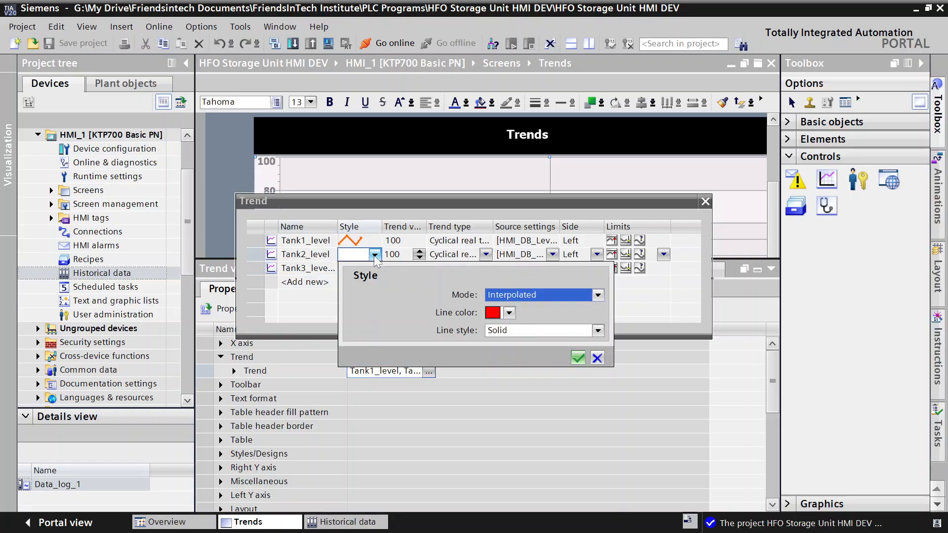
{"action": "left_click", "coordinate": [509, 313]}
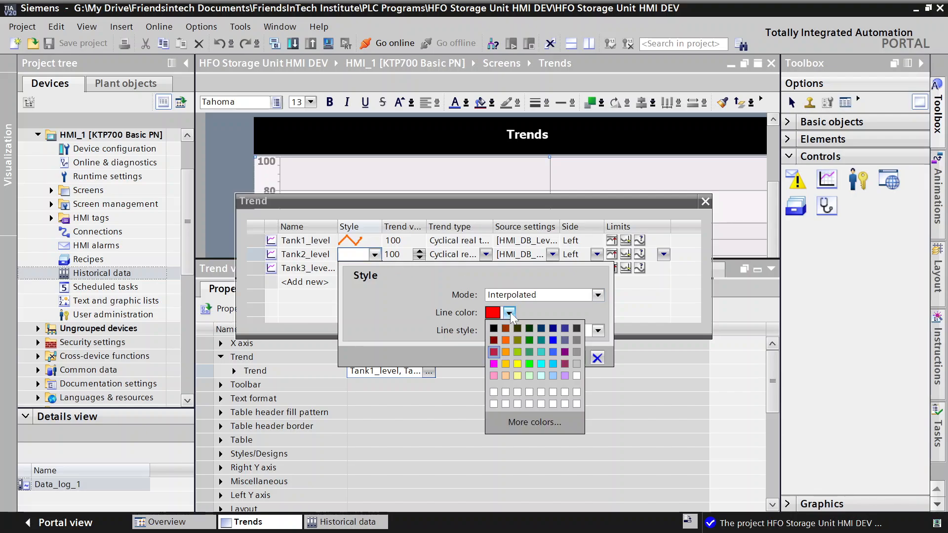
{"action": "left_click", "coordinate": [524, 364]}
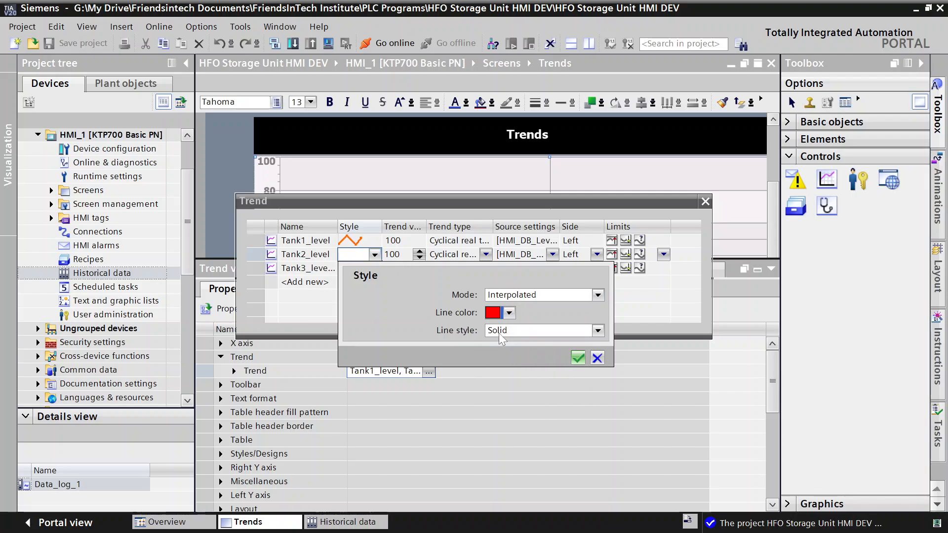
{"action": "left_click", "coordinate": [579, 357]}
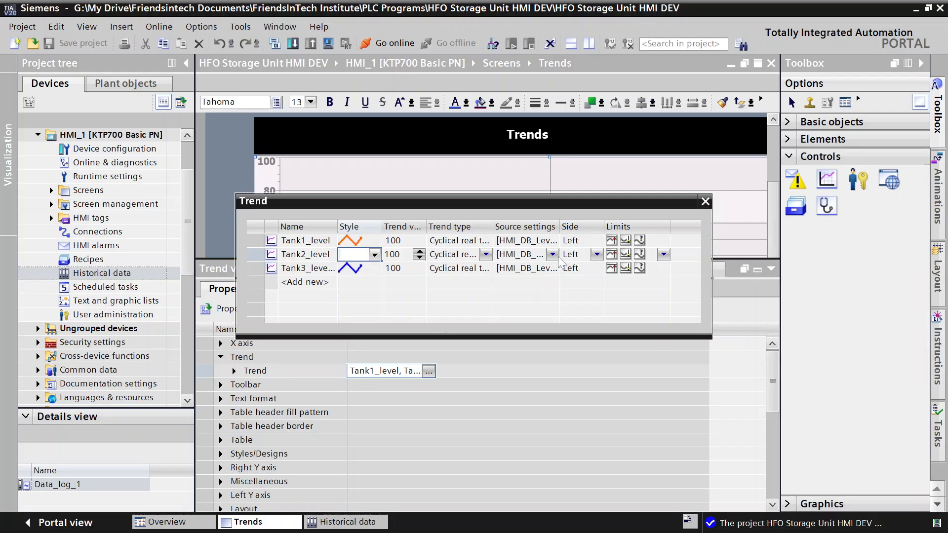
{"action": "left_click", "coordinate": [311, 271]}
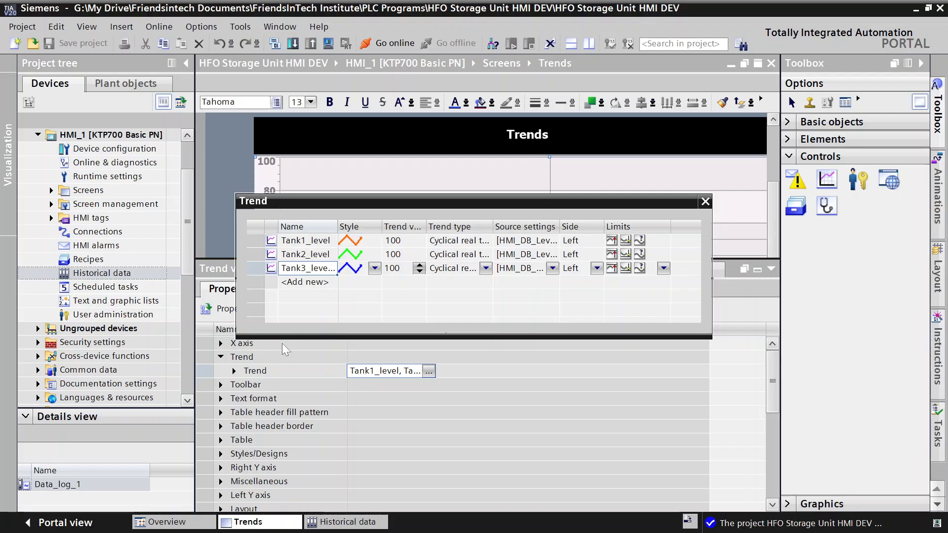
{"action": "left_click", "coordinate": [266, 376]}
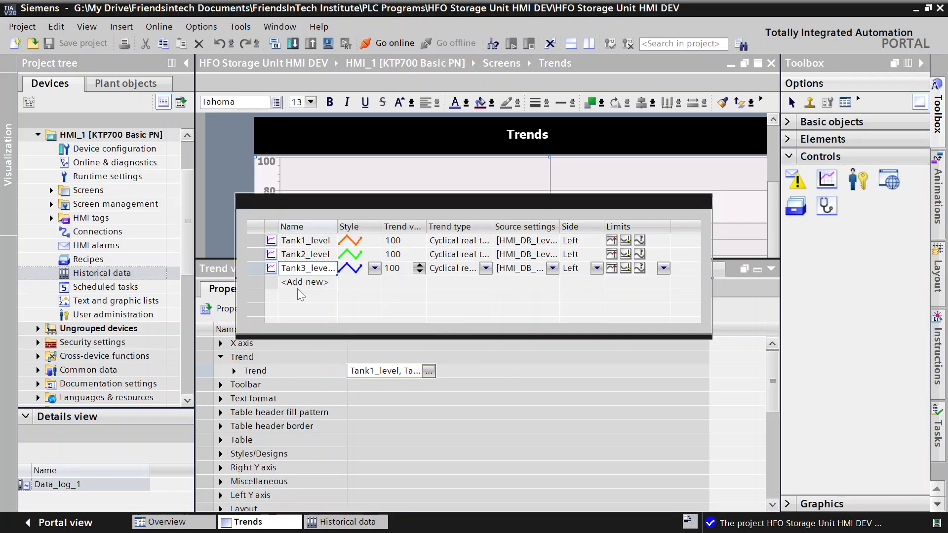
{"action": "left_click", "coordinate": [704, 201]}
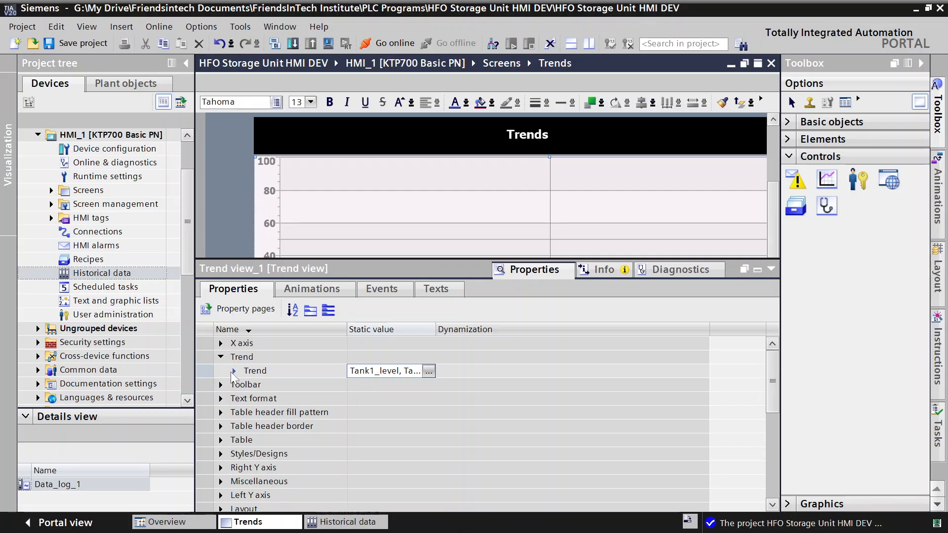
Expand the trend view's trend entries and examine the properties of Tank3_level_1
{"action": "left_click", "coordinate": [235, 371]}
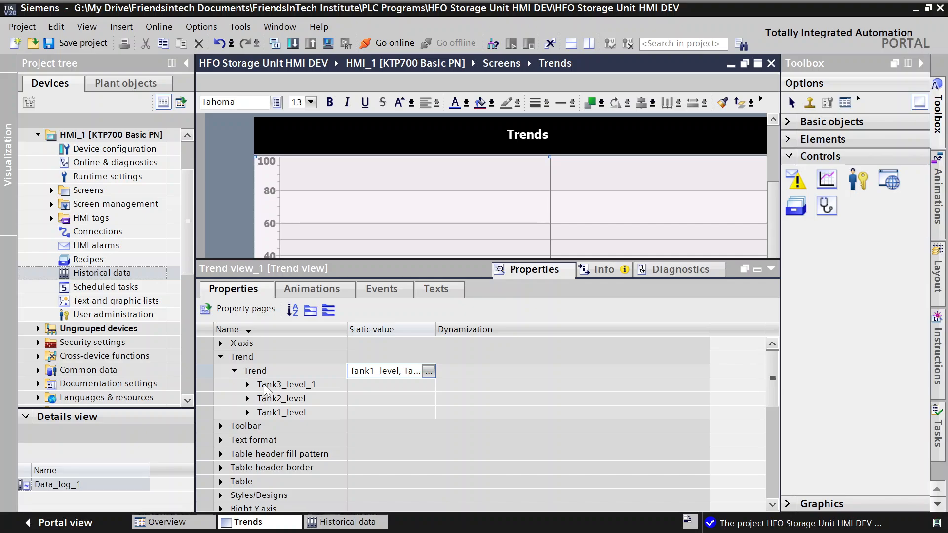
{"action": "left_click", "coordinate": [257, 388]}
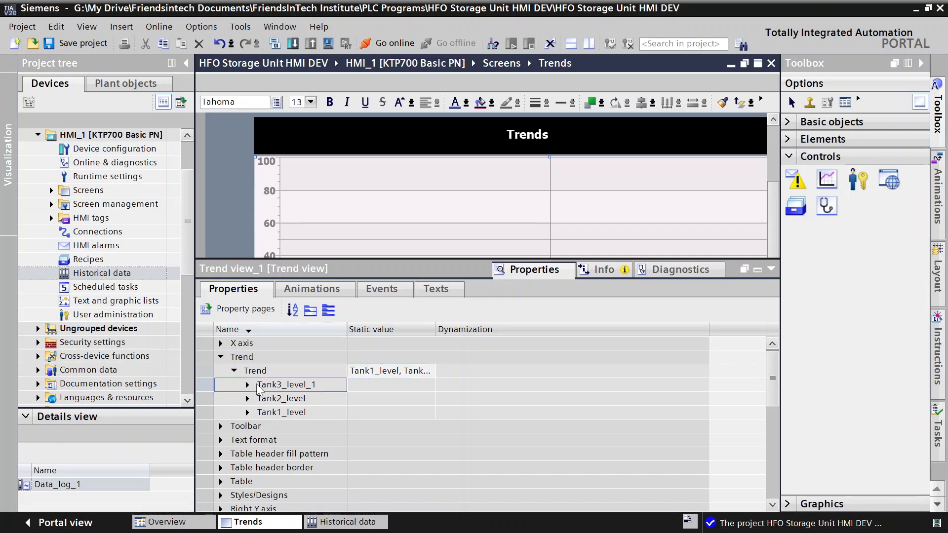
{"action": "left_click", "coordinate": [248, 384]}
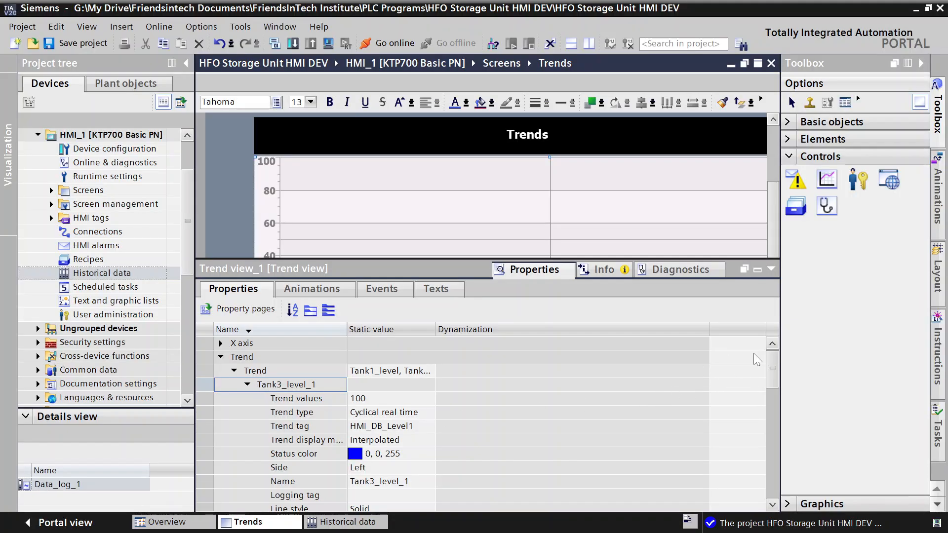
{"action": "left_click_drag", "start_coordinate": [773, 369], "coordinate": [776, 430]}
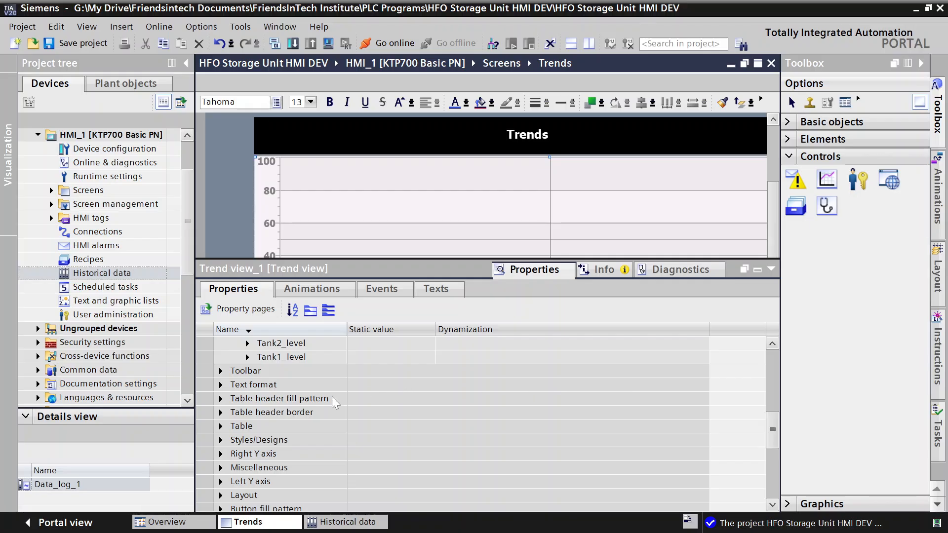
Set the trend view's table grid color to black (0, 0, 0)
{"action": "left_click", "coordinate": [222, 427]}
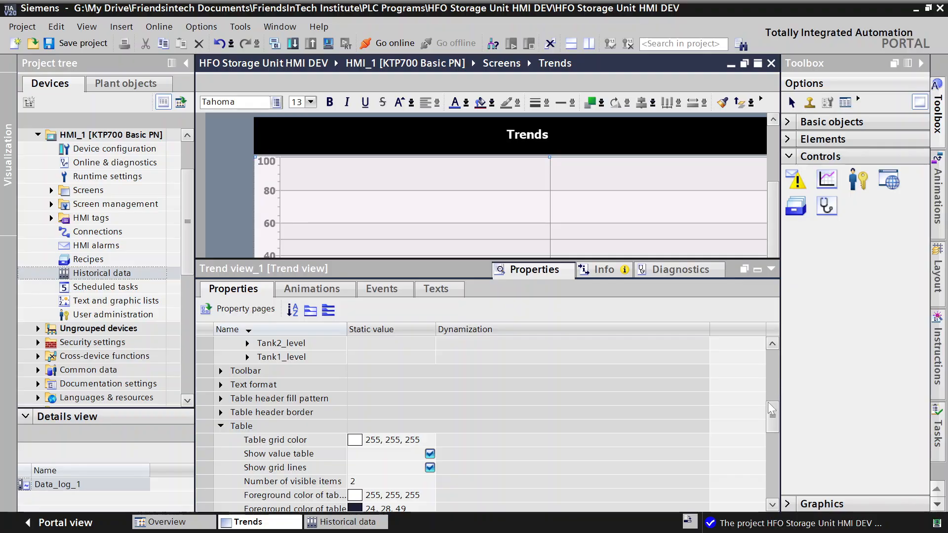
{"action": "left_click_drag", "start_coordinate": [776, 416], "coordinate": [776, 424]}
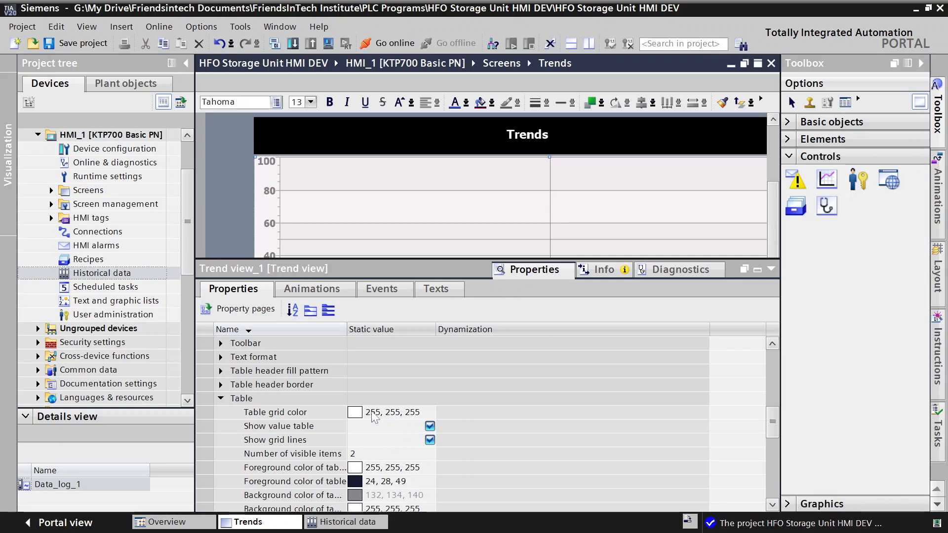
{"action": "left_click", "coordinate": [393, 414]}
{"action": "left_click", "coordinate": [428, 413]}
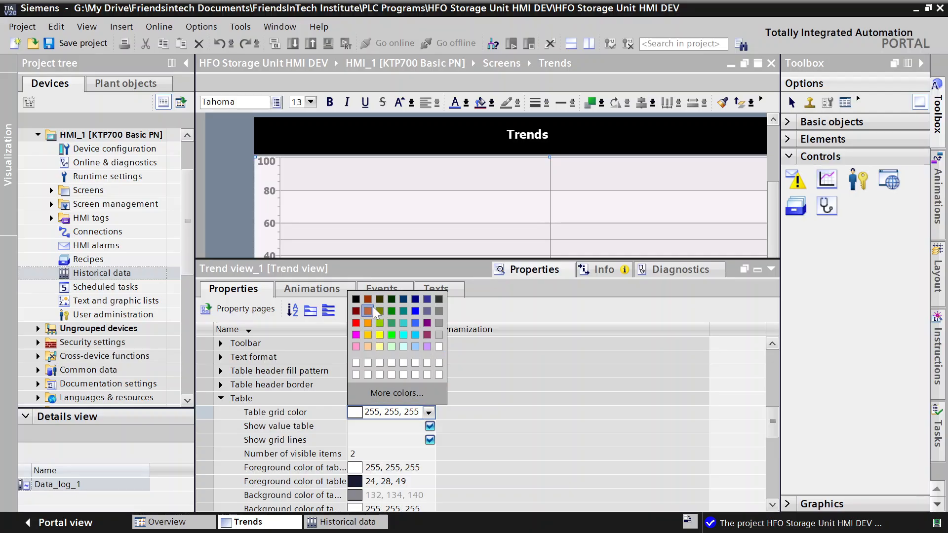
{"action": "left_click", "coordinate": [356, 299]}
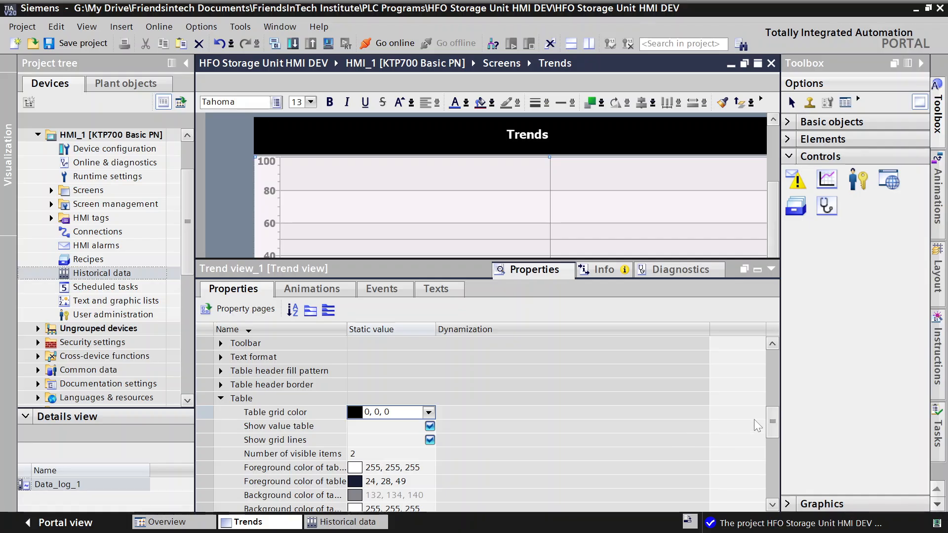
Set the editable background color of the trend view's value table to black (0, 0, 0)
{"action": "scroll", "coordinate": [774, 433], "scroll_direction": "down", "scroll_amount": 3}
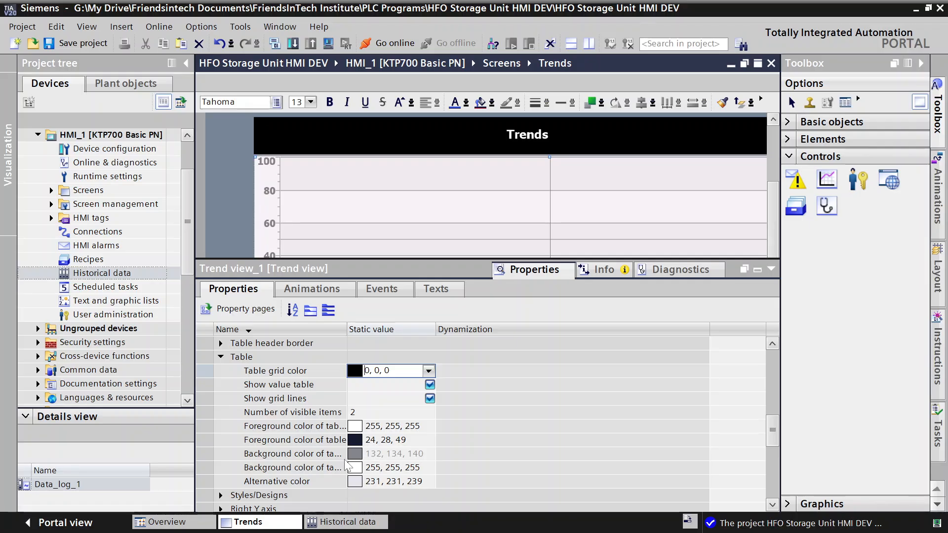
{"action": "left_click", "coordinate": [388, 469]}
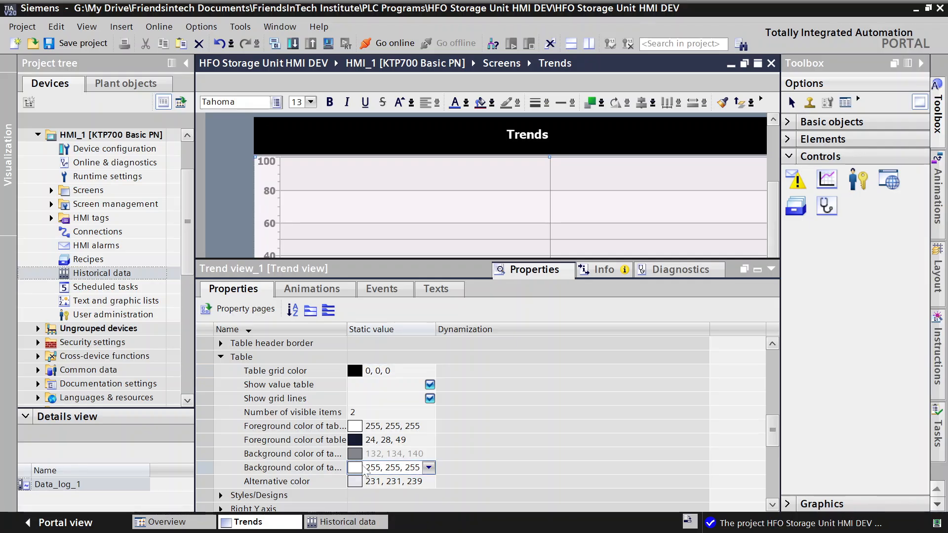
{"action": "left_click", "coordinate": [429, 467]}
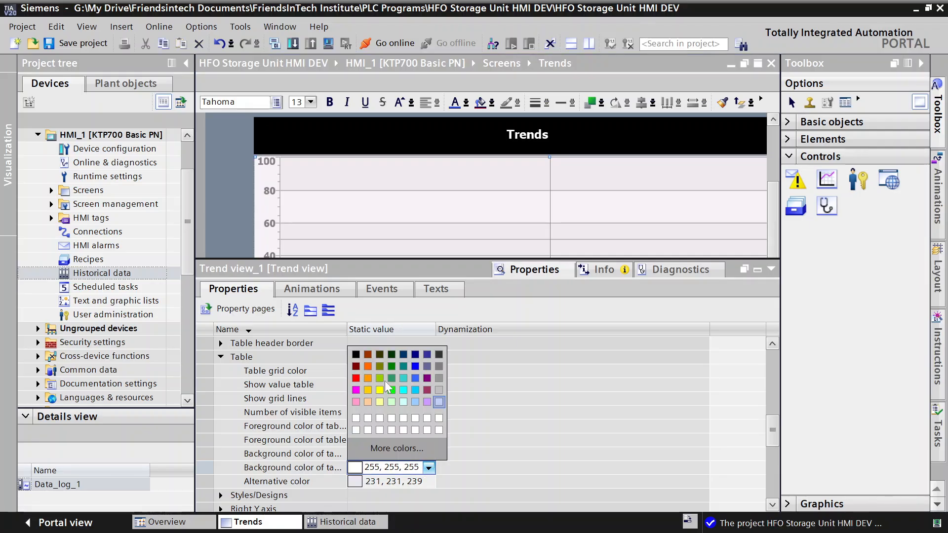
{"action": "left_click", "coordinate": [354, 356]}
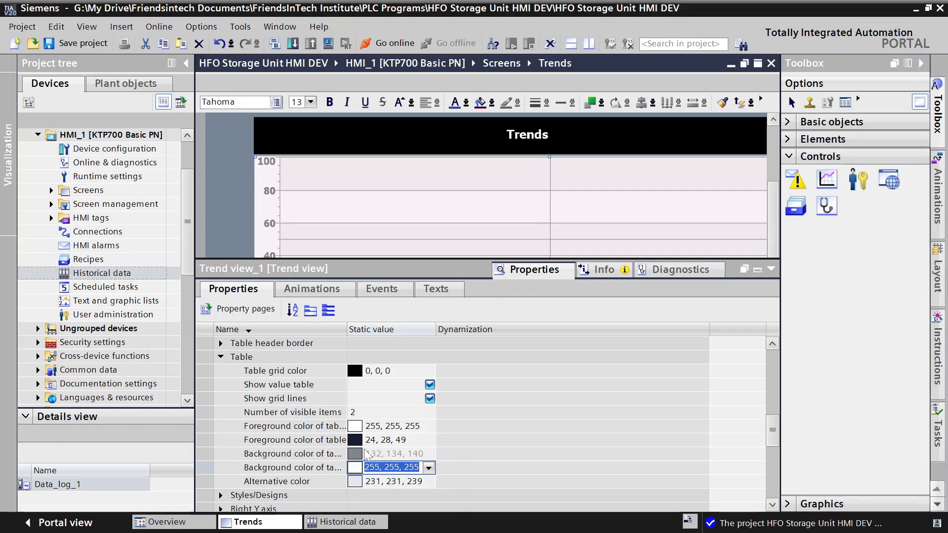
{"action": "left_click", "coordinate": [429, 469]}
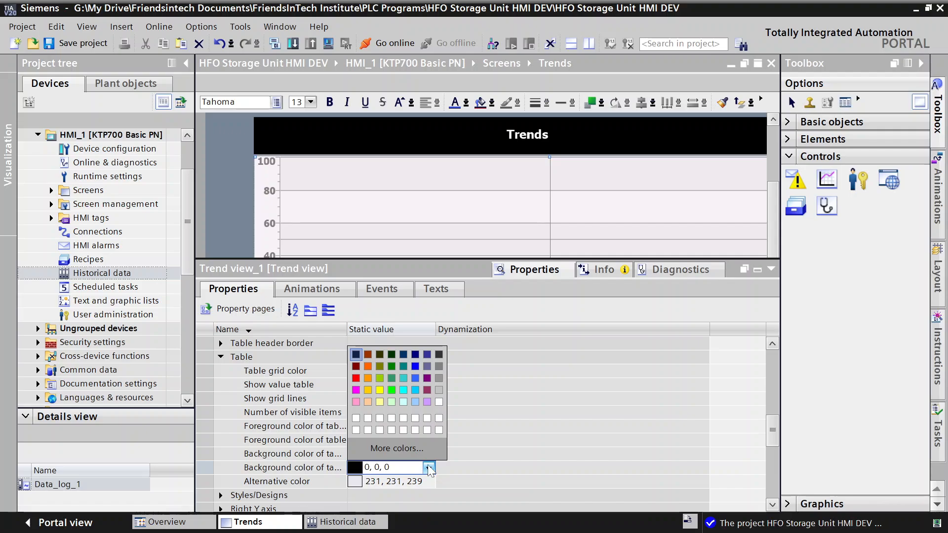
{"action": "left_click", "coordinate": [473, 469]}
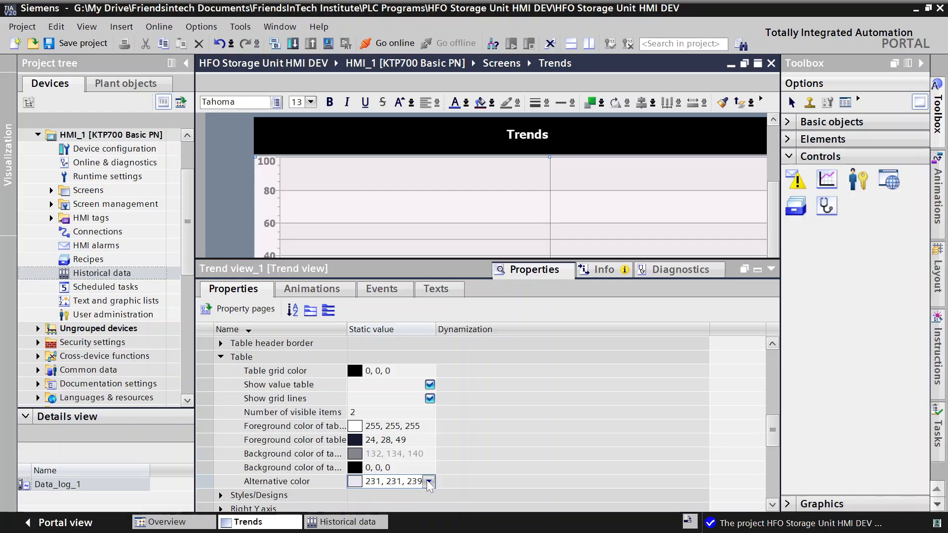
Set the value table's alternative color to gray (198, 195, 198)
{"action": "left_click", "coordinate": [428, 481]}
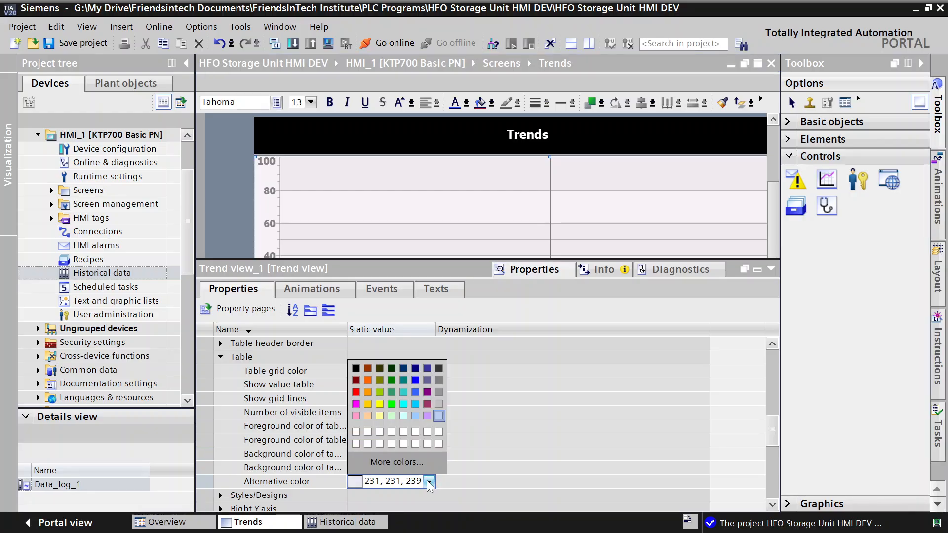
{"action": "left_click", "coordinate": [439, 415]}
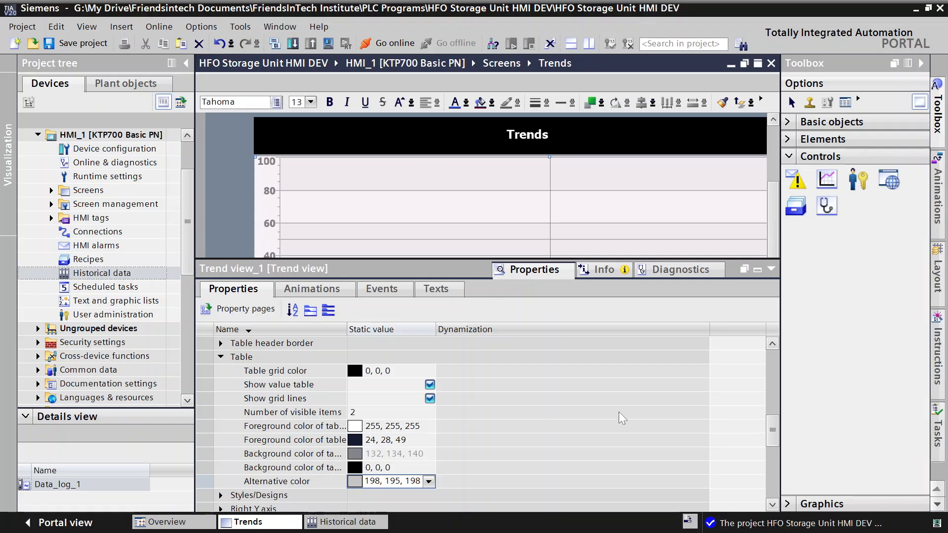
{"action": "left_click_drag", "start_coordinate": [771, 431], "coordinate": [771, 444]}
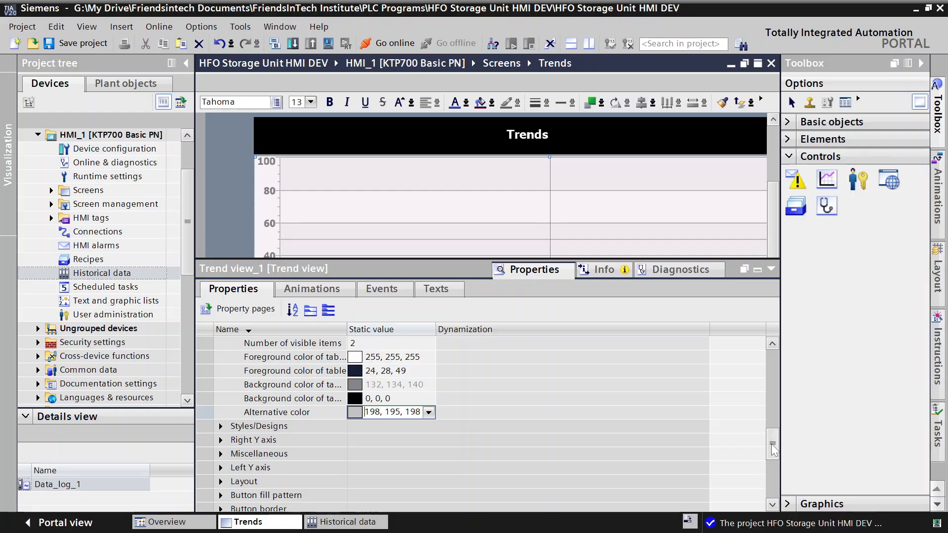
{"action": "scroll", "coordinate": [737, 448], "scroll_direction": "down", "scroll_amount": 2}
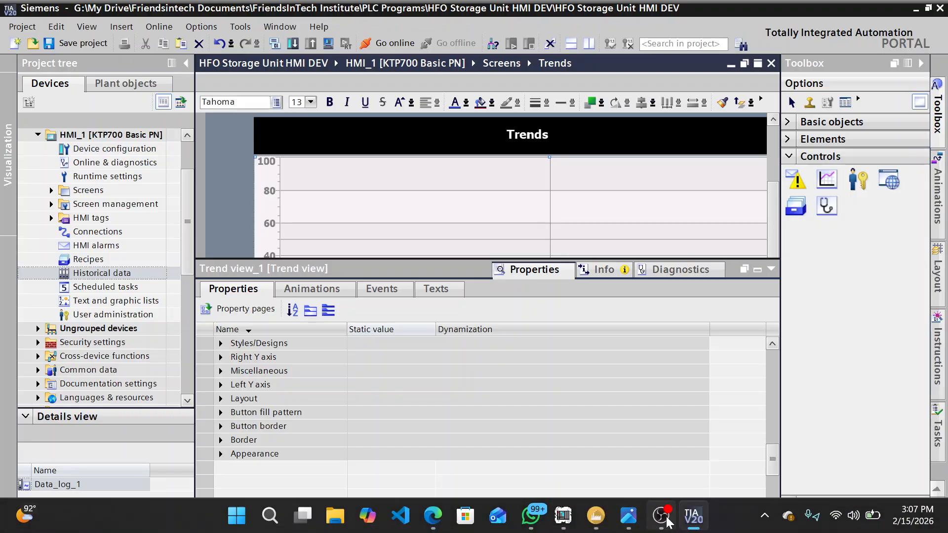
{"action": "left_click", "coordinate": [661, 526]}
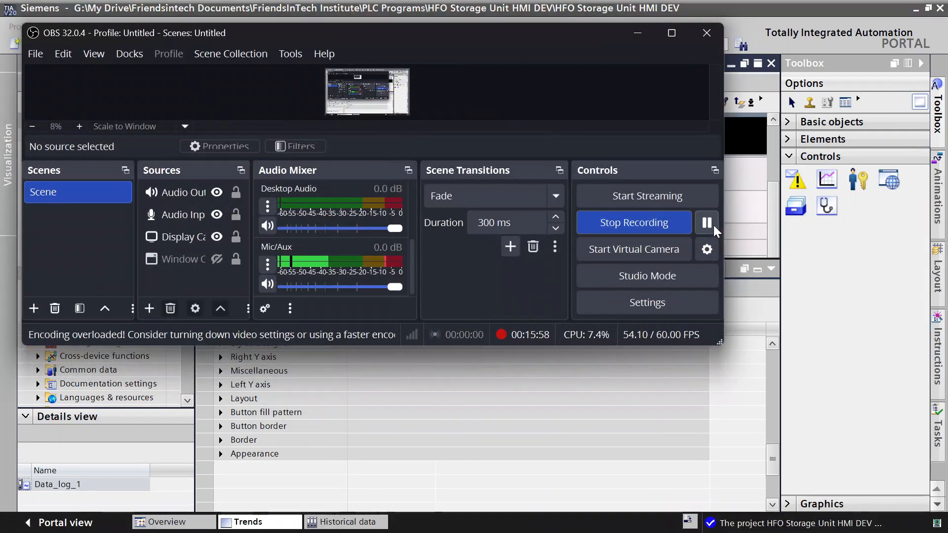
{"action": "left_click", "coordinate": [739, 178]}
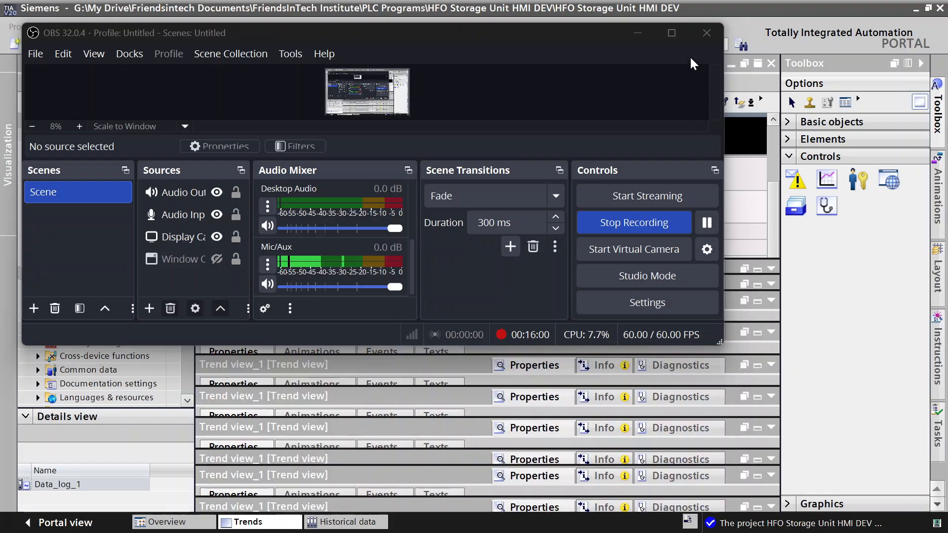
{"action": "left_click", "coordinate": [638, 33]}
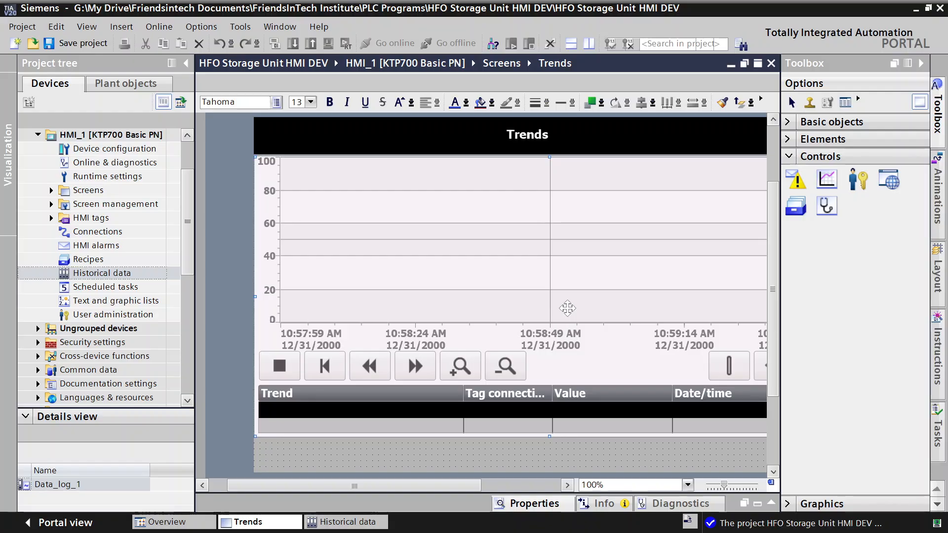
Collapse the Toolbox to inspect the full width of the Trends screen with its value table
{"action": "scroll", "coordinate": [556, 311], "scroll_direction": "down", "scroll_amount": 3}
{"action": "scroll", "coordinate": [576, 265], "scroll_direction": "up", "scroll_amount": 2}
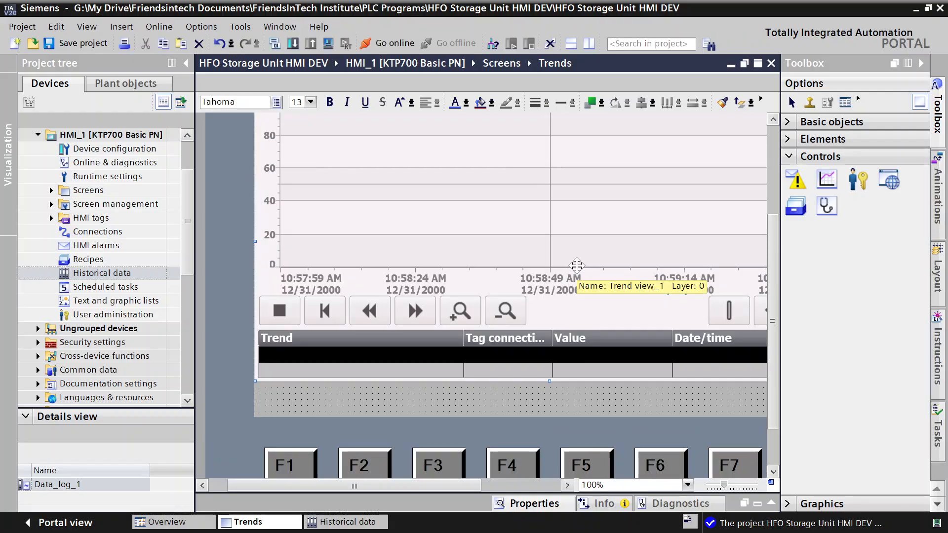
{"action": "left_click", "coordinate": [921, 64]}
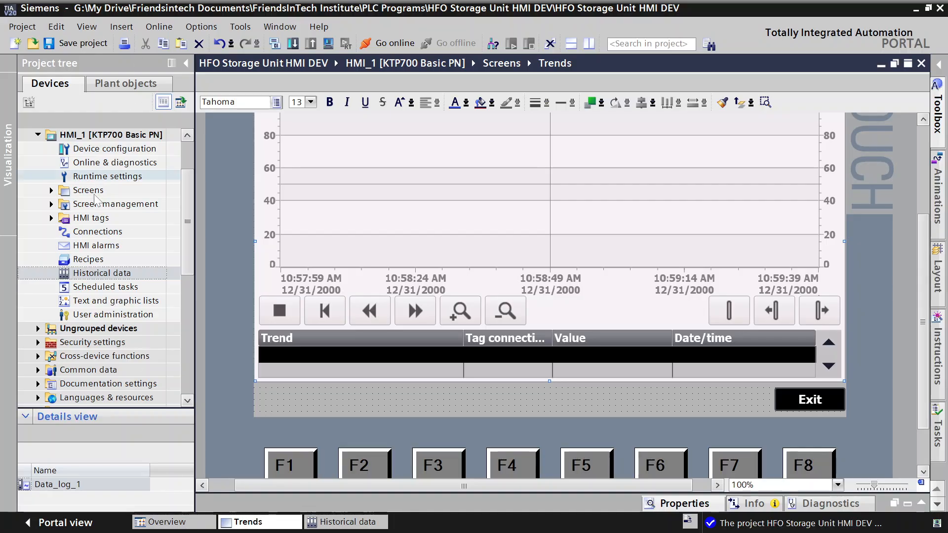
Expand the program blocks of PLC_2 in the project tree and open Main [OB1]
{"action": "left_click_drag", "start_coordinate": [183, 225], "coordinate": [190, 194]}
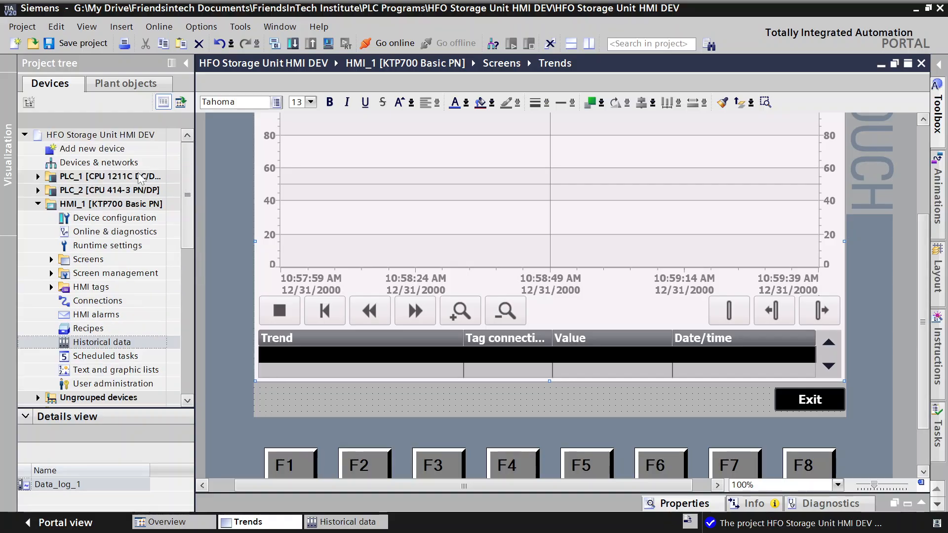
{"action": "left_click", "coordinate": [40, 190]}
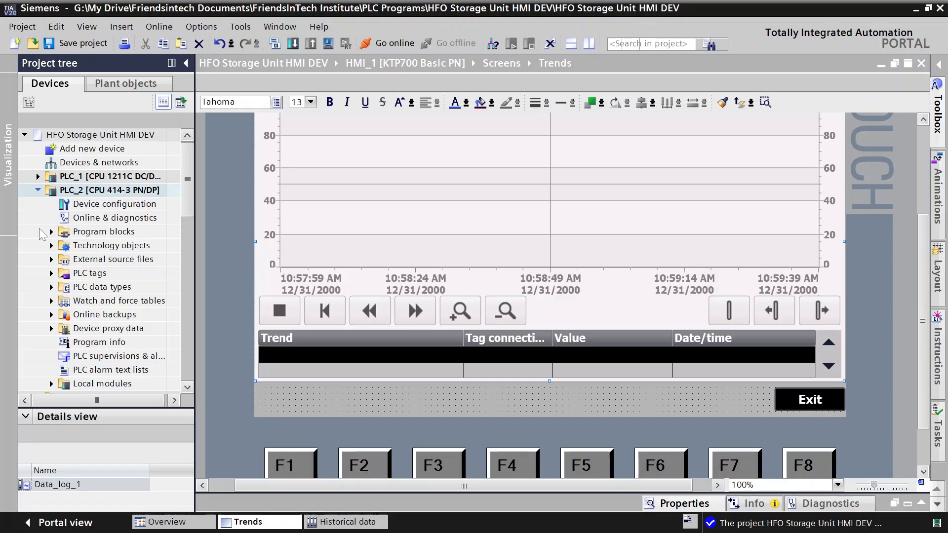
{"action": "left_click", "coordinate": [52, 232]}
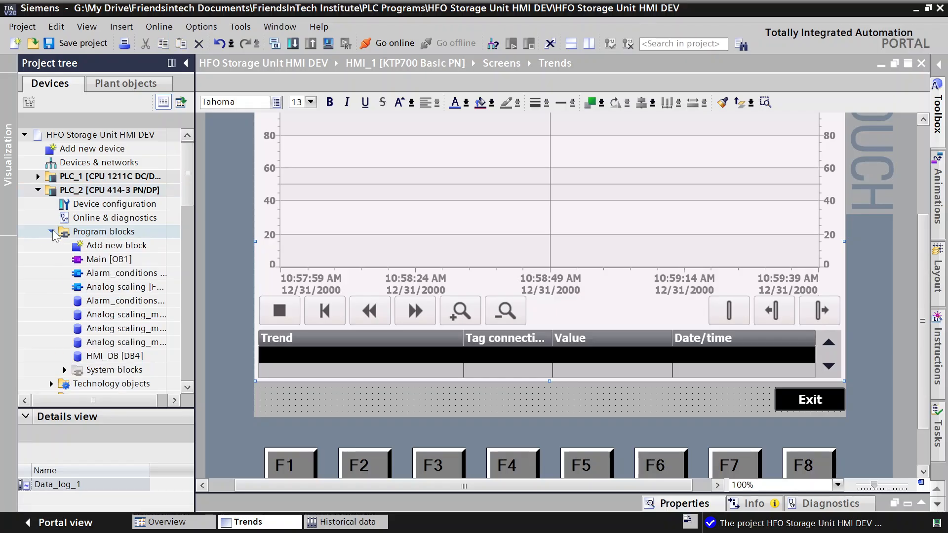
{"action": "left_click", "coordinate": [85, 260]}
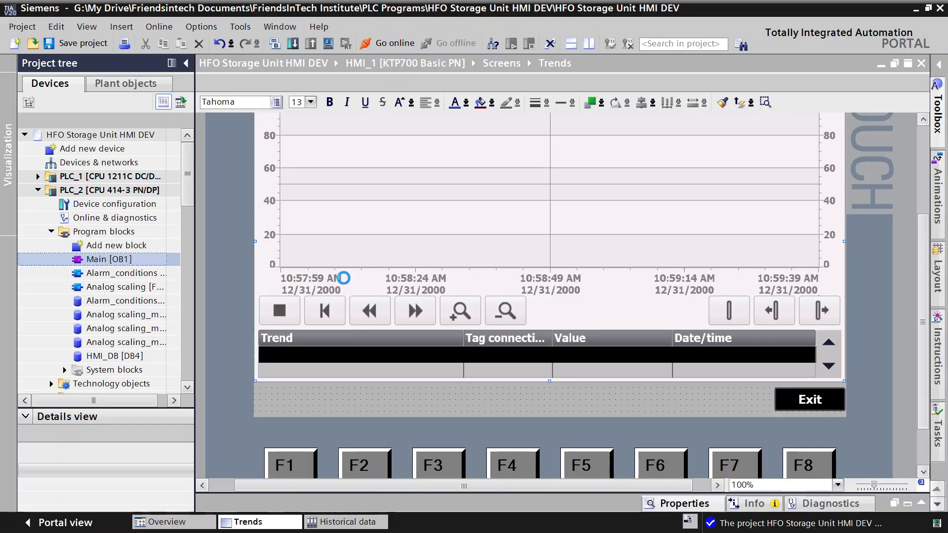
Bring up S7-PLCSIM and download the PLC_2 software to the simulated PLC
{"action": "mouse_move", "coordinate": [667, 532]}
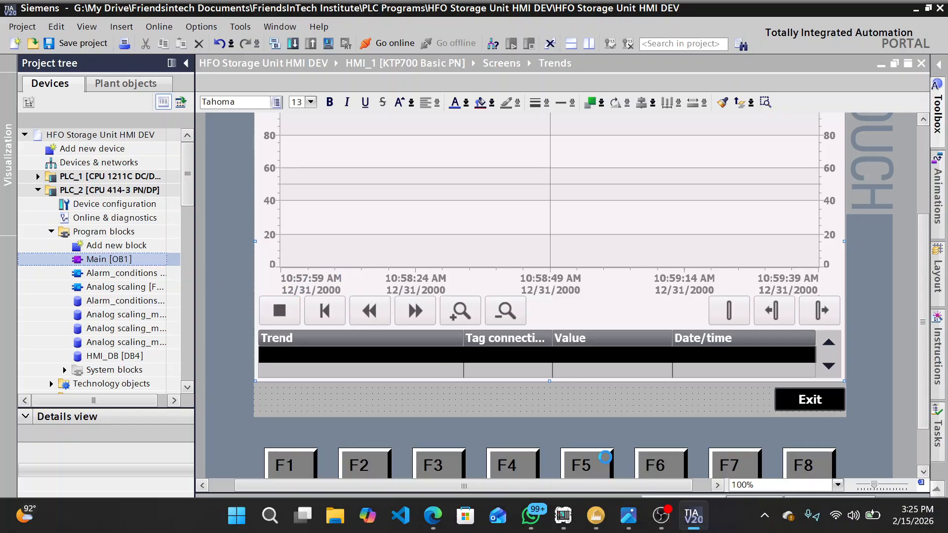
{"action": "left_click", "coordinate": [562, 515]}
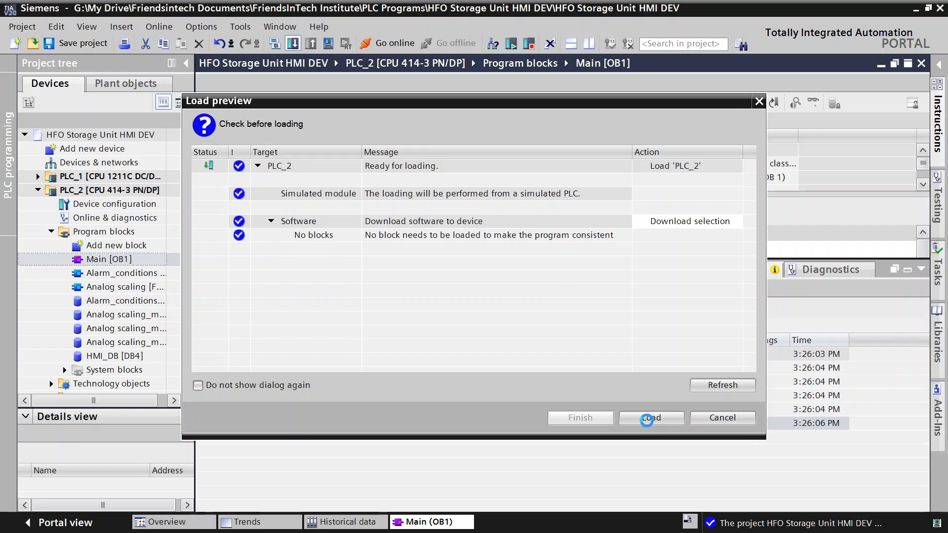
{"action": "left_click", "coordinate": [645, 415]}
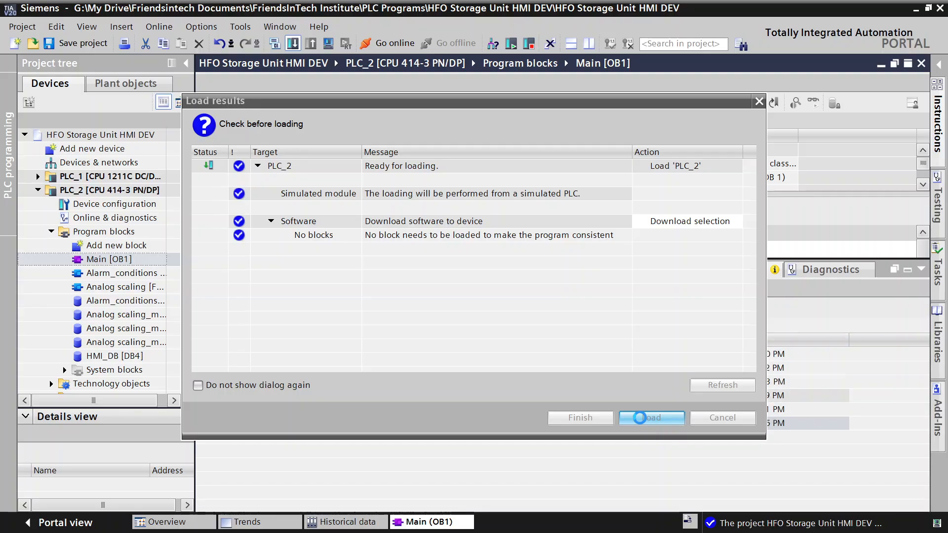
{"action": "left_click", "coordinate": [922, 270]}
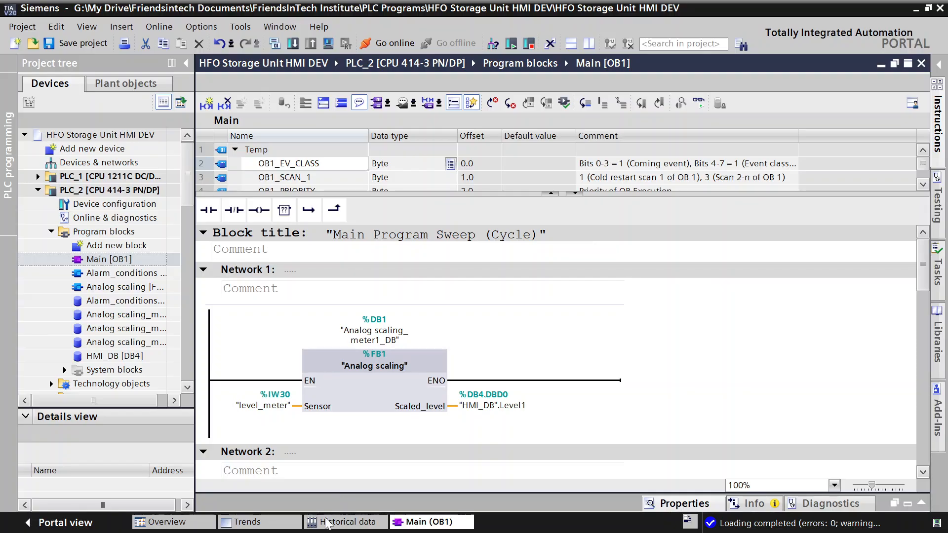
Return to the Trends screen and start the runtime simulation of HMI_1
{"action": "left_click", "coordinate": [283, 528]}
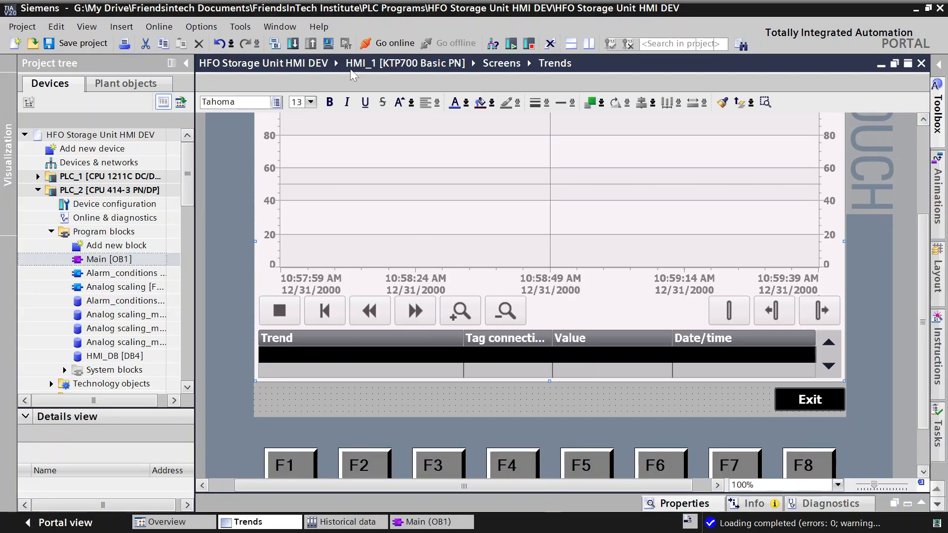
{"action": "left_click", "coordinate": [327, 44]}
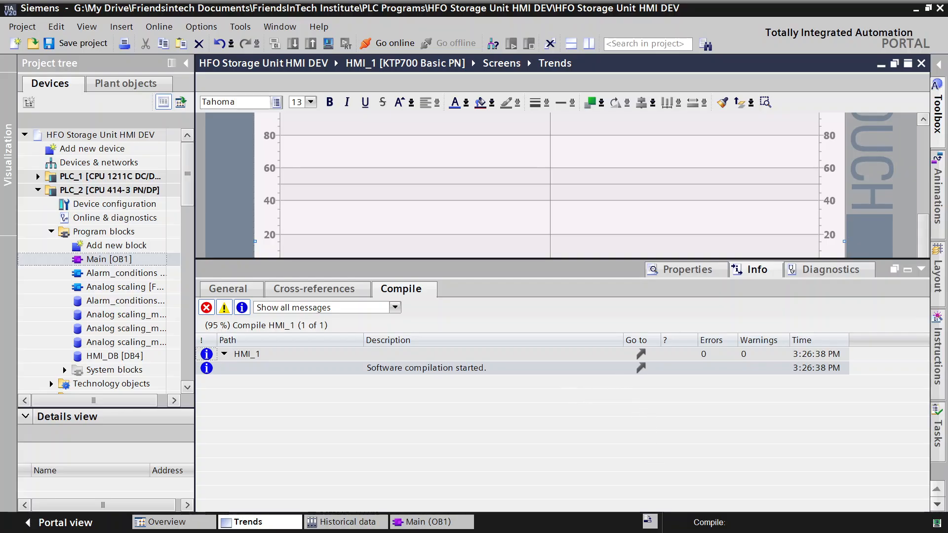
{"action": "left_click", "coordinate": [661, 515]}
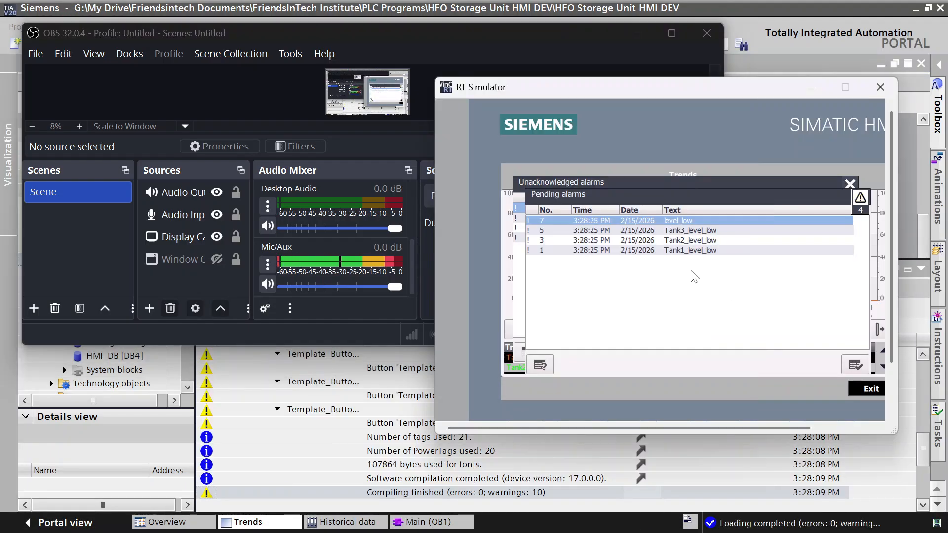
{"action": "left_click", "coordinate": [819, 52]}
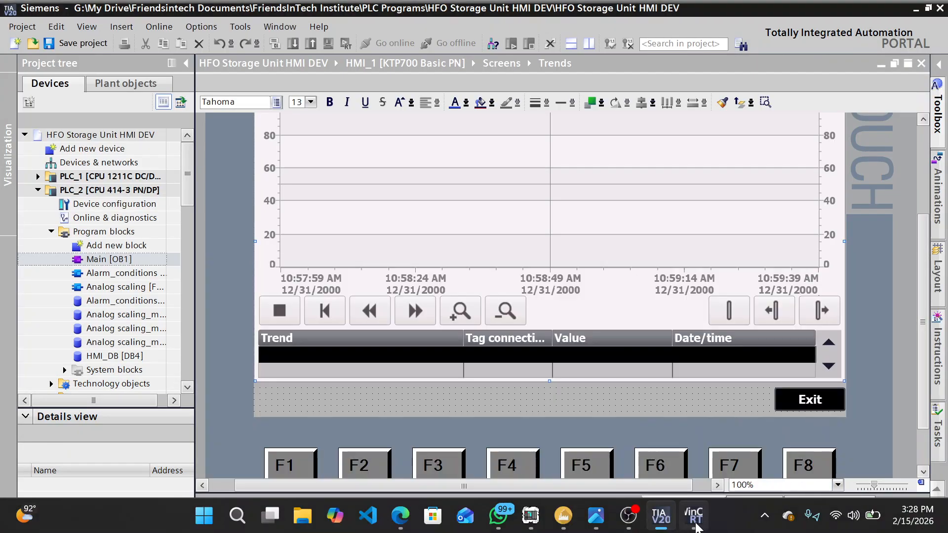
Check the RT Simulator and S7-PLCSIM windows, then switch to Factory I/O and run the Level Control_HMI scene
{"action": "left_click", "coordinate": [696, 526]}
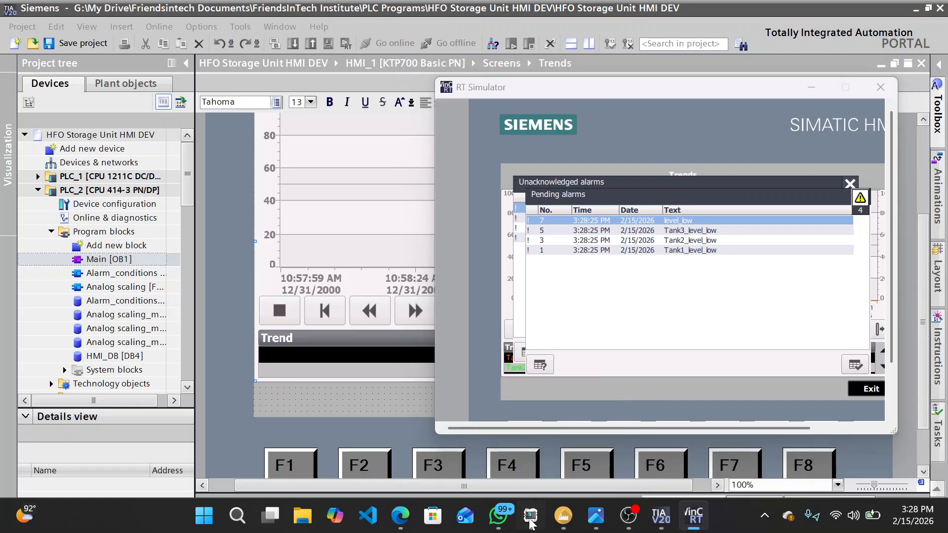
{"action": "left_click", "coordinate": [530, 518]}
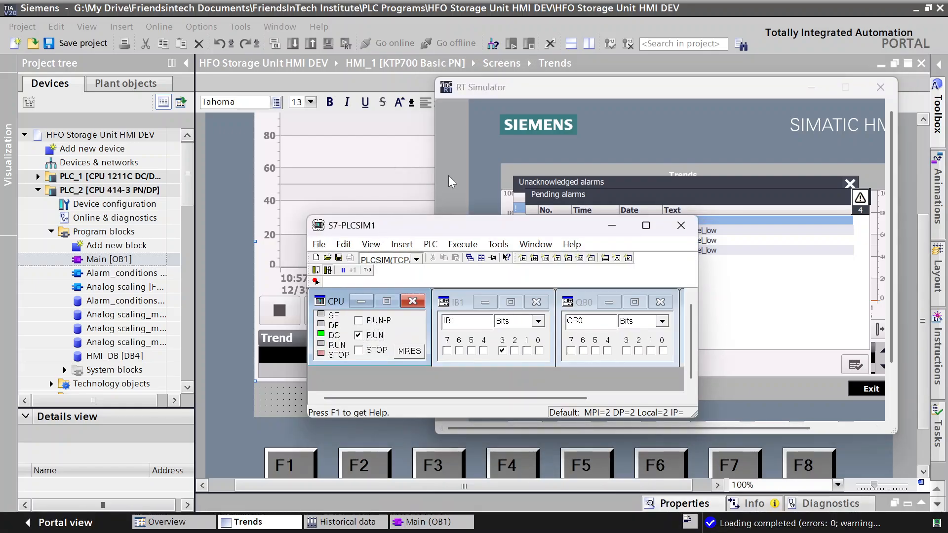
{"action": "left_click", "coordinate": [520, 155]}
{"action": "mouse_move", "coordinate": [576, 529]}
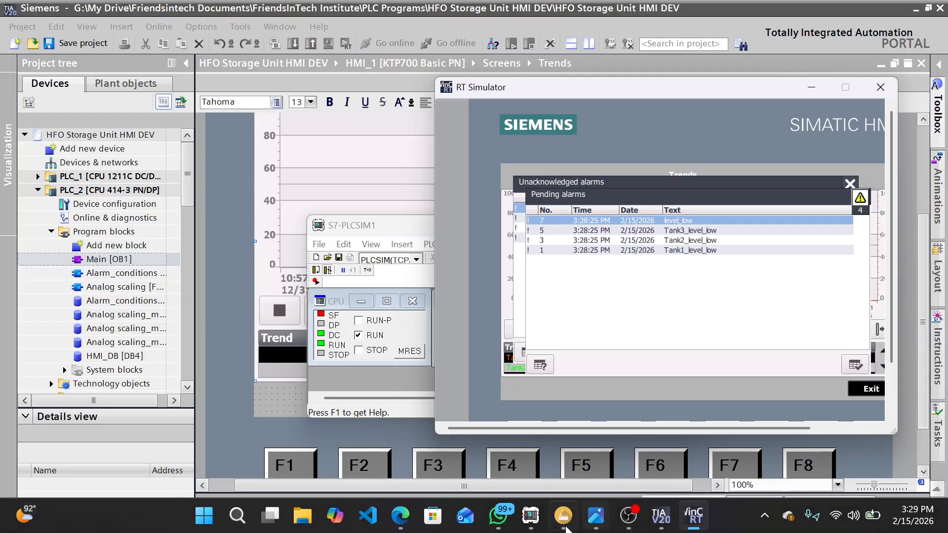
{"action": "left_click", "coordinate": [562, 444]}
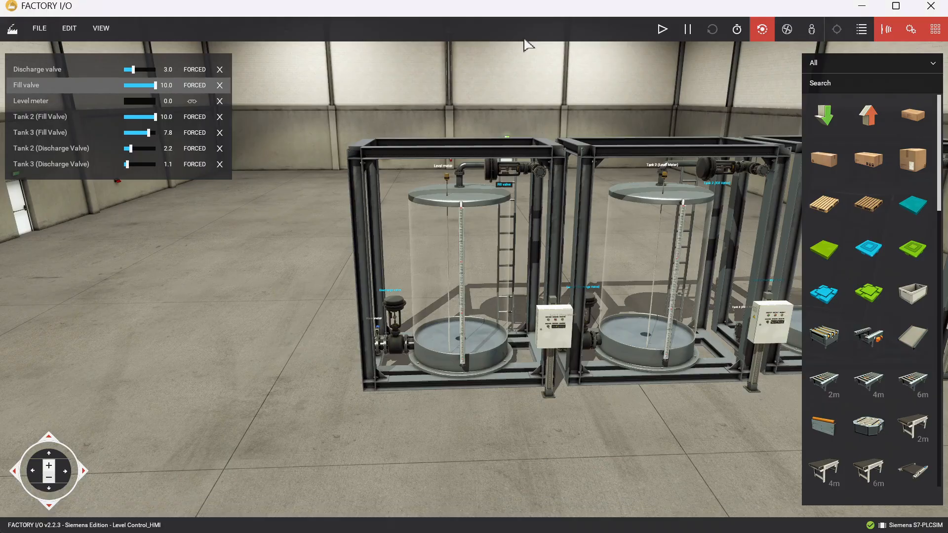
{"action": "left_click", "coordinate": [662, 29]}
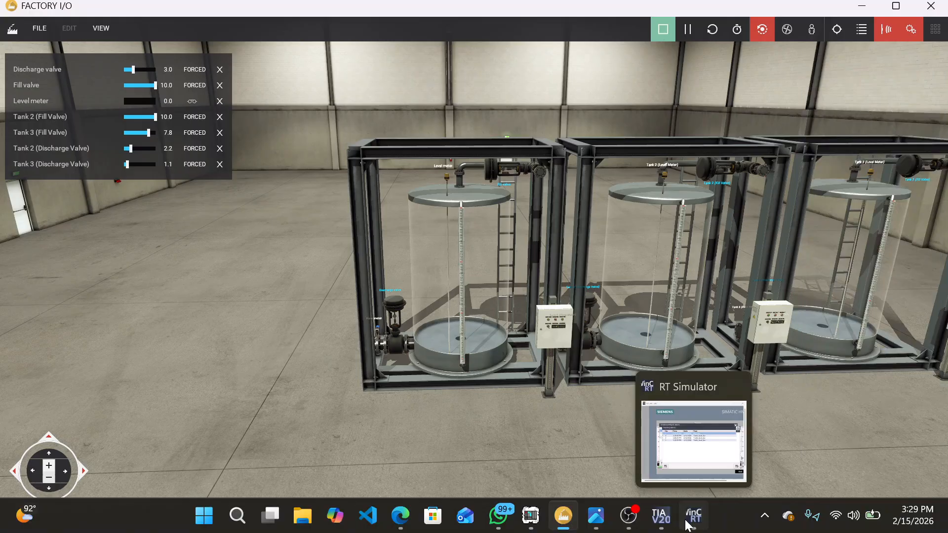
Close the unacknowledged and pending alarm windows in RT Simulator and widen its window to show the whole Trends screen
{"action": "left_click", "coordinate": [691, 439]}
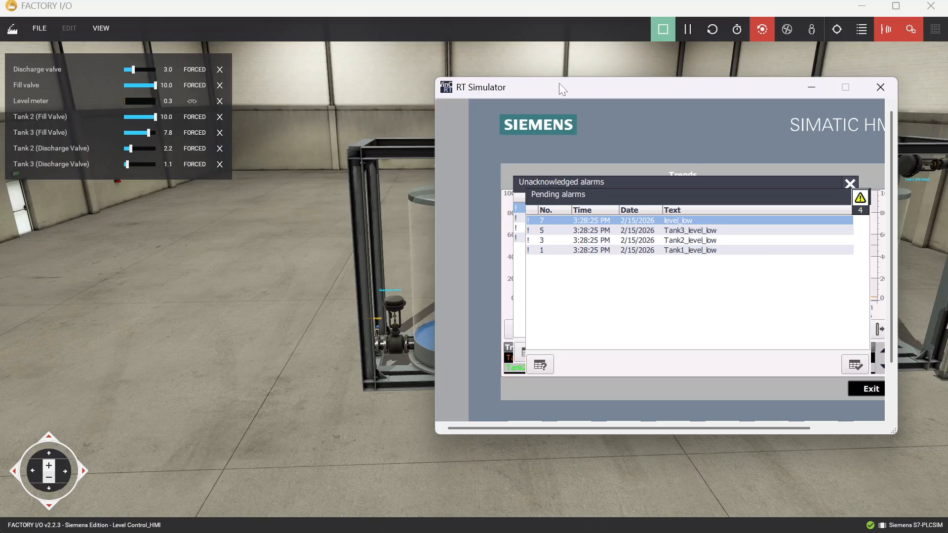
{"action": "left_click_drag", "start_coordinate": [559, 88], "coordinate": [182, 348]}
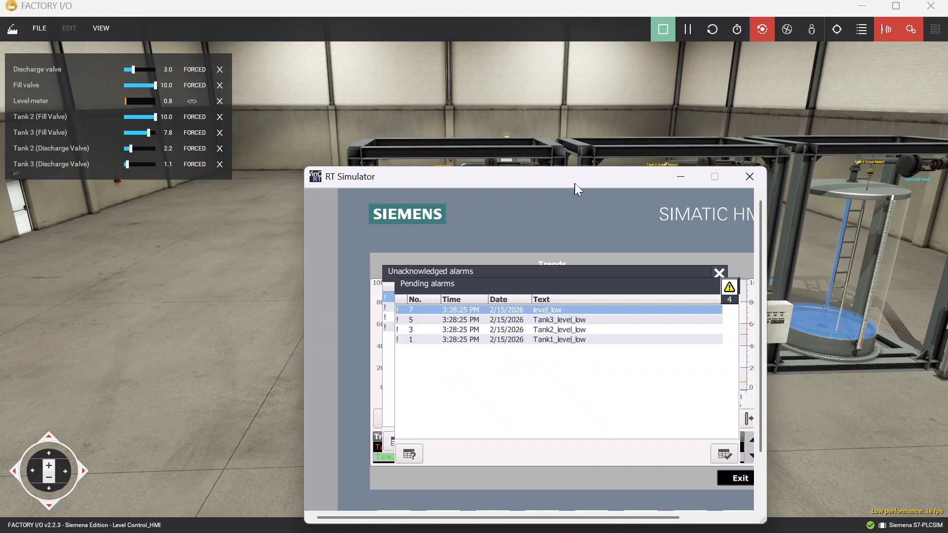
{"action": "left_click_drag", "start_coordinate": [330, 357], "coordinate": [574, 184]}
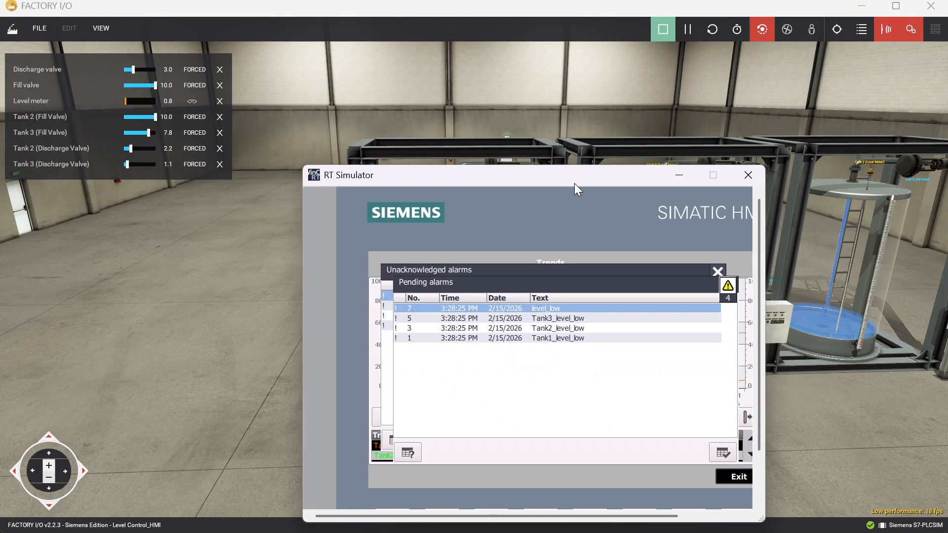
{"action": "left_click", "coordinate": [712, 277]}
{"action": "left_click_drag", "start_coordinate": [673, 288], "coordinate": [614, 304]}
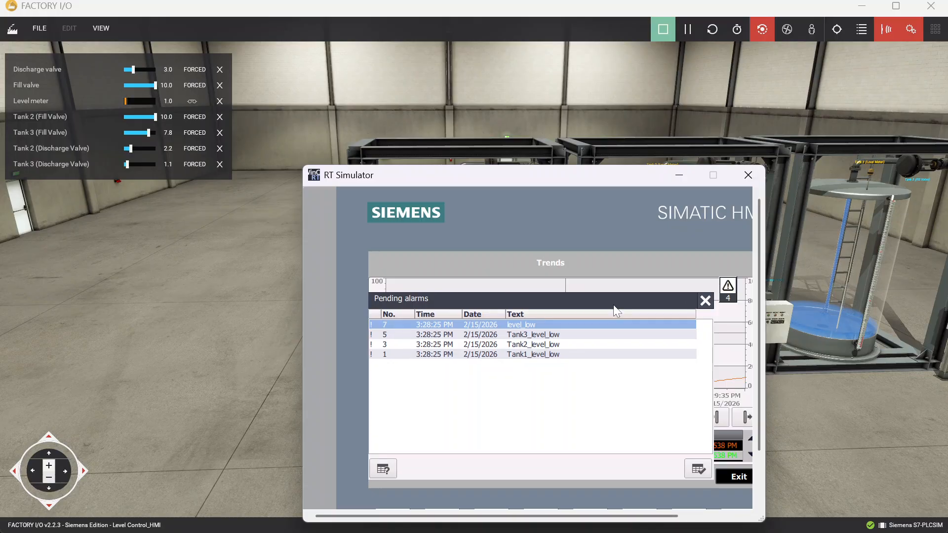
{"action": "left_click", "coordinate": [705, 301]}
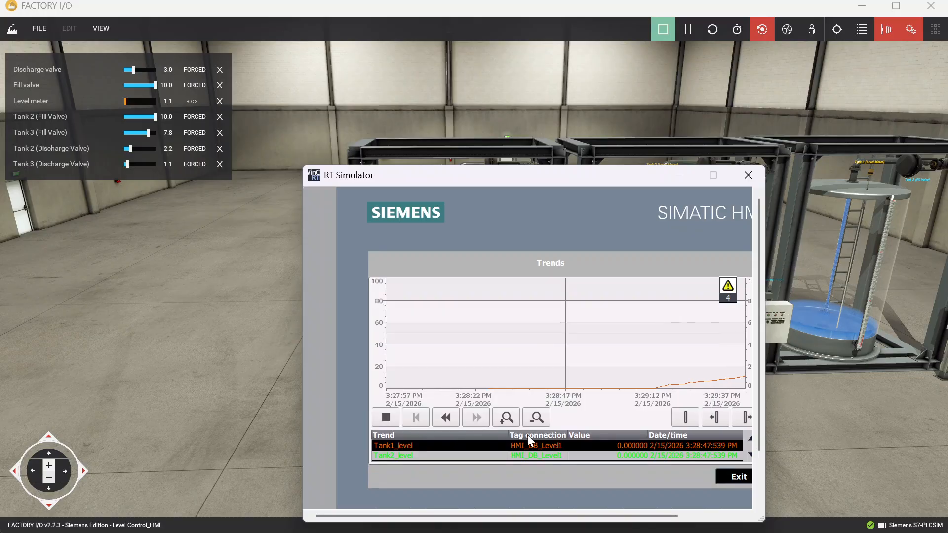
{"action": "left_click_drag", "start_coordinate": [552, 178], "coordinate": [533, 104]}
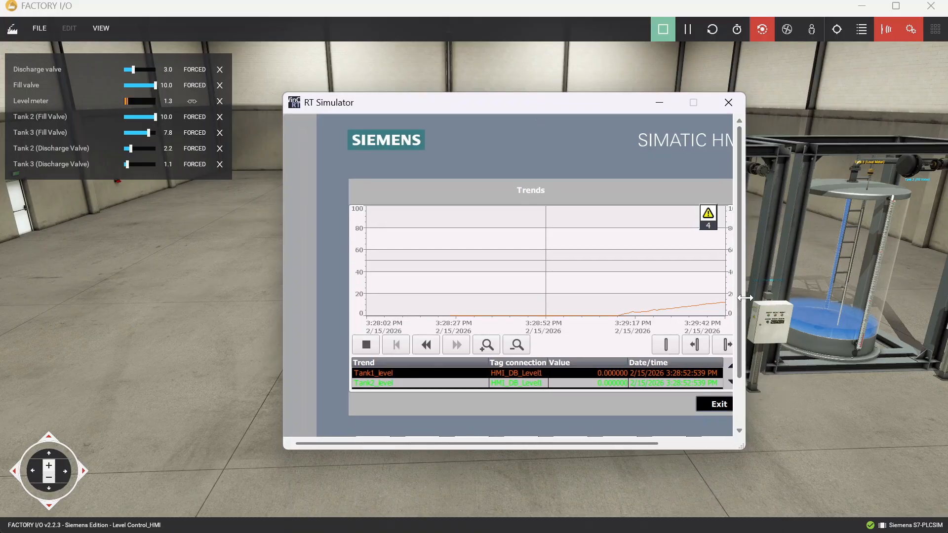
{"action": "left_click_drag", "start_coordinate": [745, 298], "coordinate": [834, 299]}
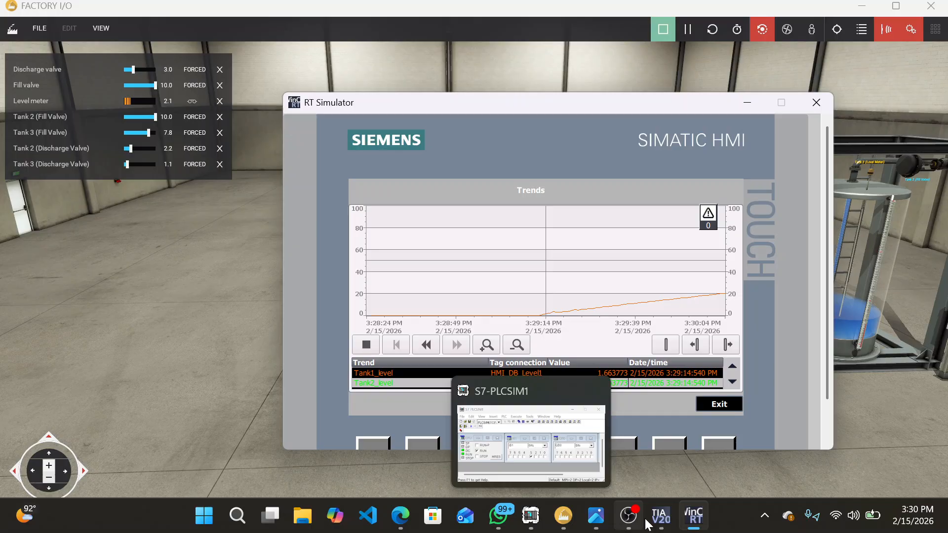
Switch back to TIA Portal and open the properties of the trend view on the Trends screen
{"action": "left_click", "coordinate": [646, 518]}
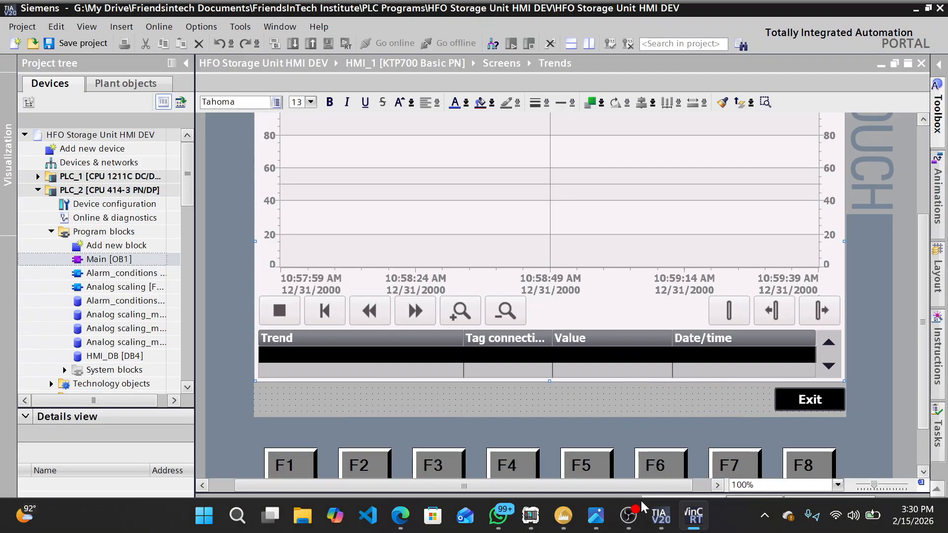
{"action": "scroll", "coordinate": [918, 375], "scroll_direction": "down", "scroll_amount": 2}
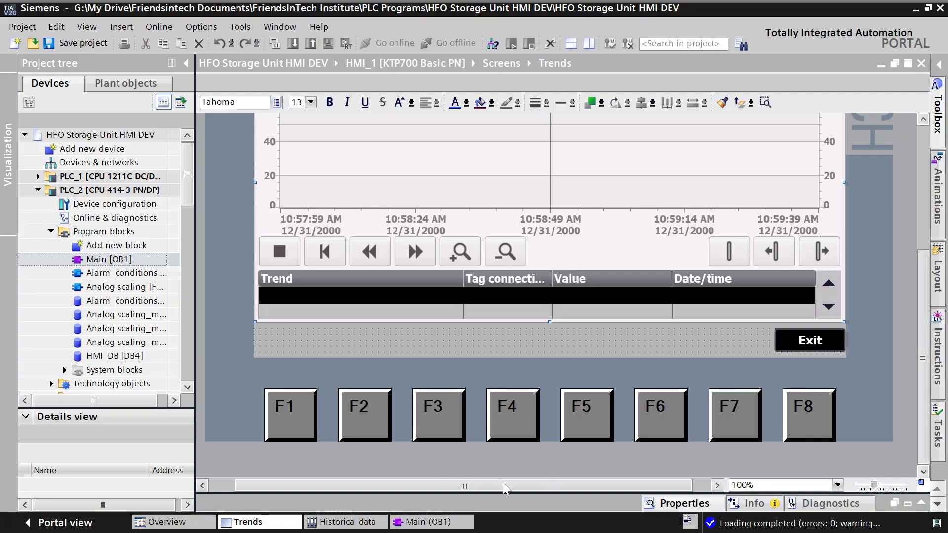
{"action": "left_click", "coordinate": [280, 517]}
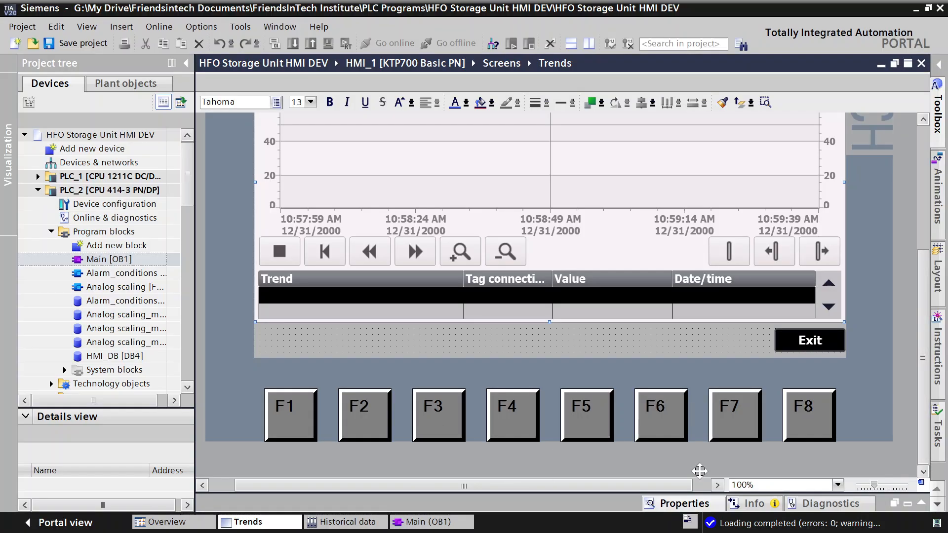
{"action": "left_click", "coordinate": [685, 509]}
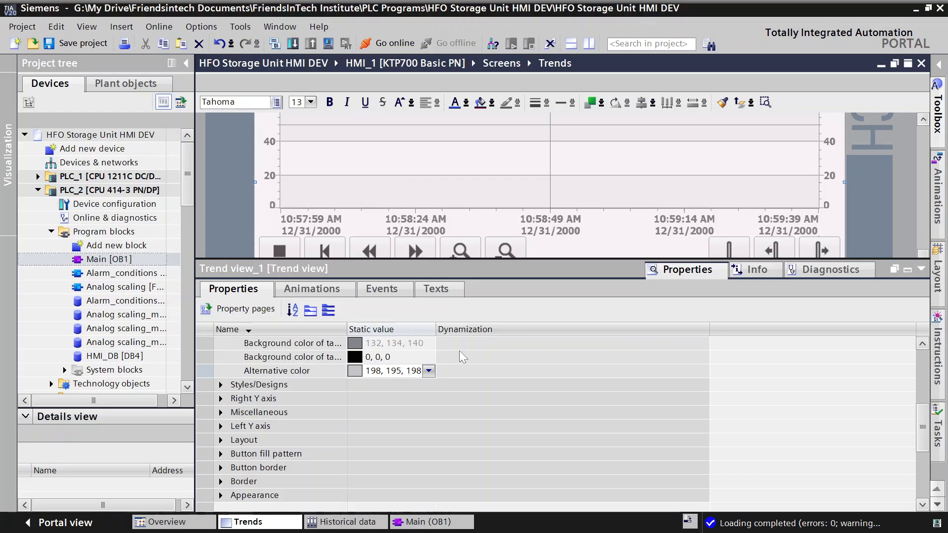
Expand the trend view's trend list and the Tank3_level_1 entry to examine its trend tag
{"action": "left_click_drag", "start_coordinate": [922, 420], "coordinate": [914, 312]}
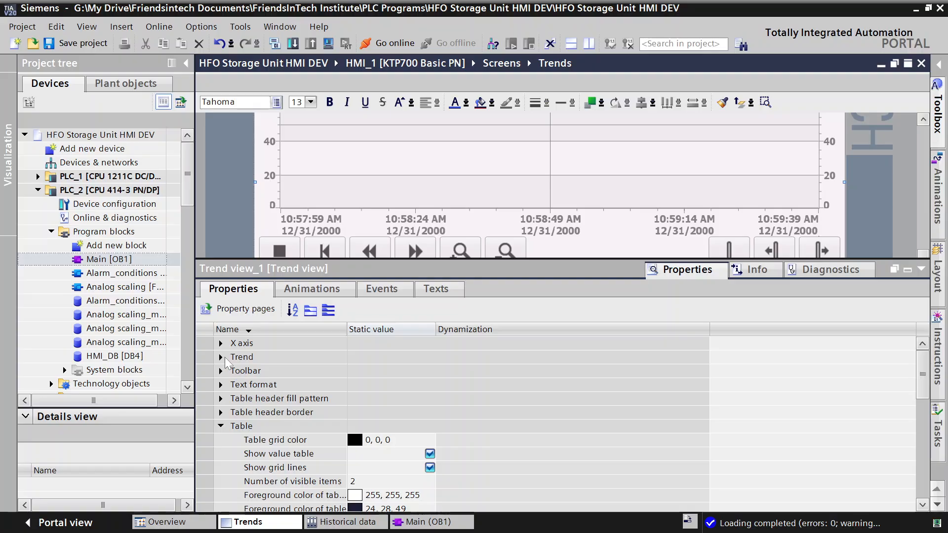
{"action": "left_click", "coordinate": [222, 358]}
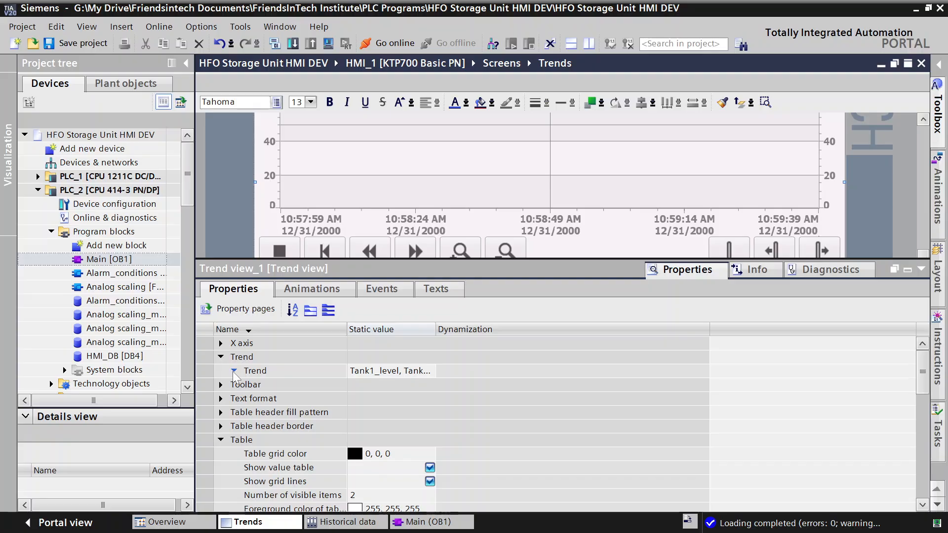
{"action": "left_click", "coordinate": [234, 371]}
{"action": "left_click", "coordinate": [288, 385]}
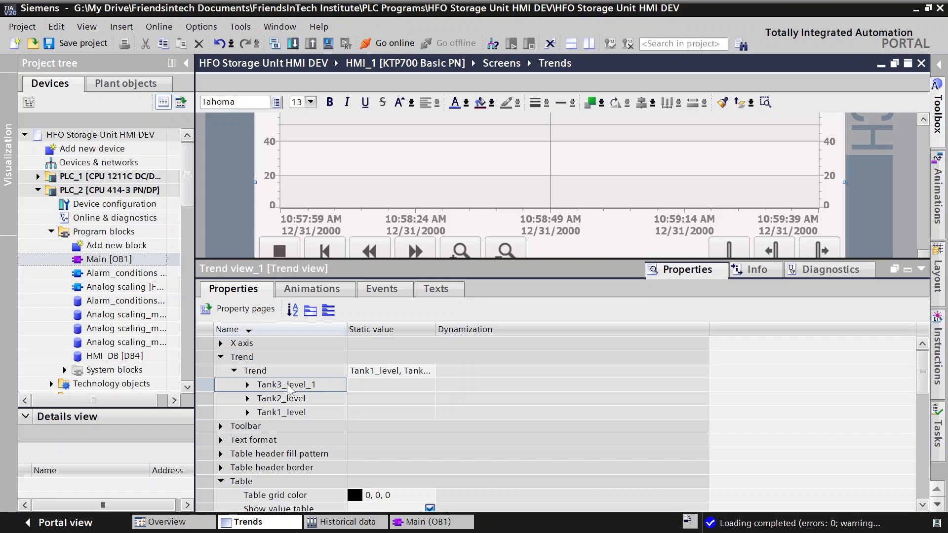
{"action": "left_click", "coordinate": [248, 385]}
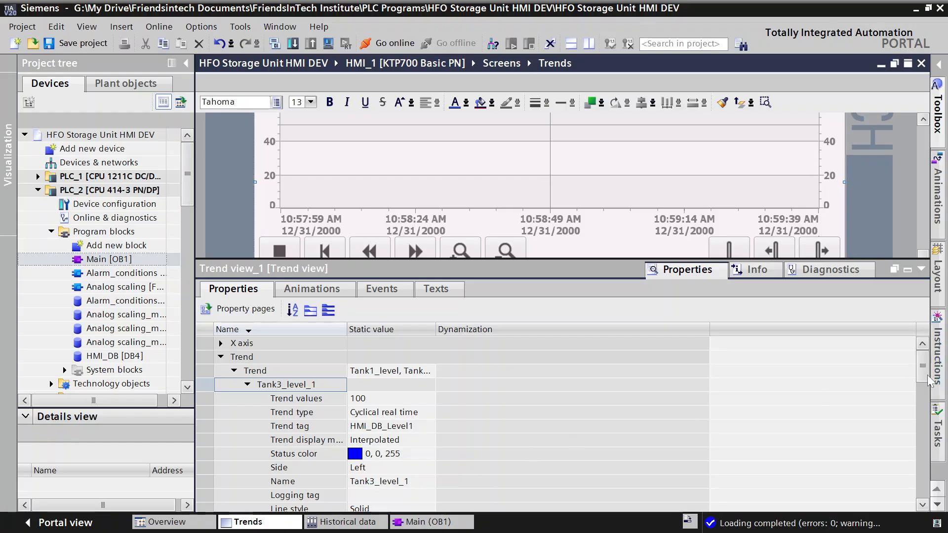
{"action": "scroll", "coordinate": [922, 380], "scroll_direction": "down", "scroll_amount": 1}
{"action": "mouse_move", "coordinate": [930, 387]}
{"action": "left_mouse_down"}
{"action": "mouse_move", "coordinate": [931, 400]}
{"action": "mouse_move", "coordinate": [926, 376]}
{"action": "left_mouse_up"}
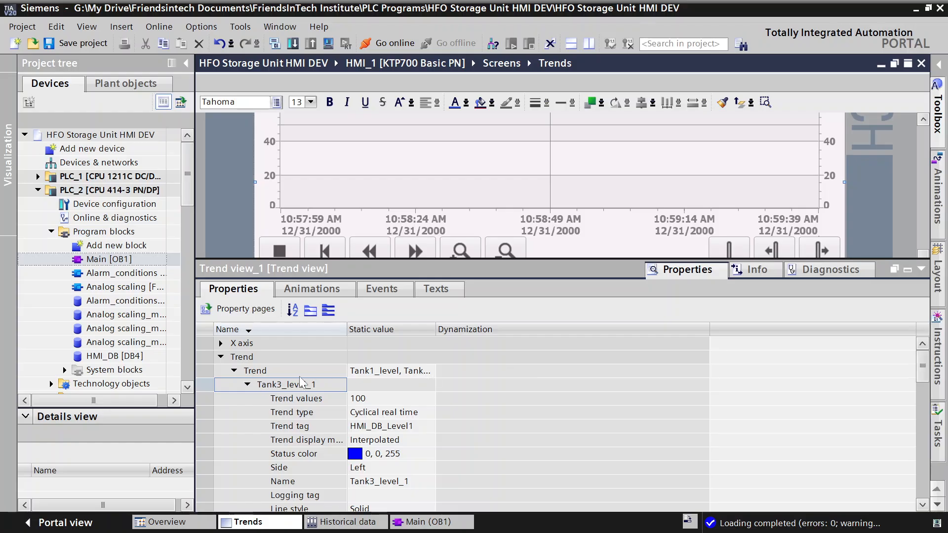
Open the trend view's trend list and set the Tank2_level source to the HMI_DB_Level2 tag
{"action": "left_click", "coordinate": [300, 370]}
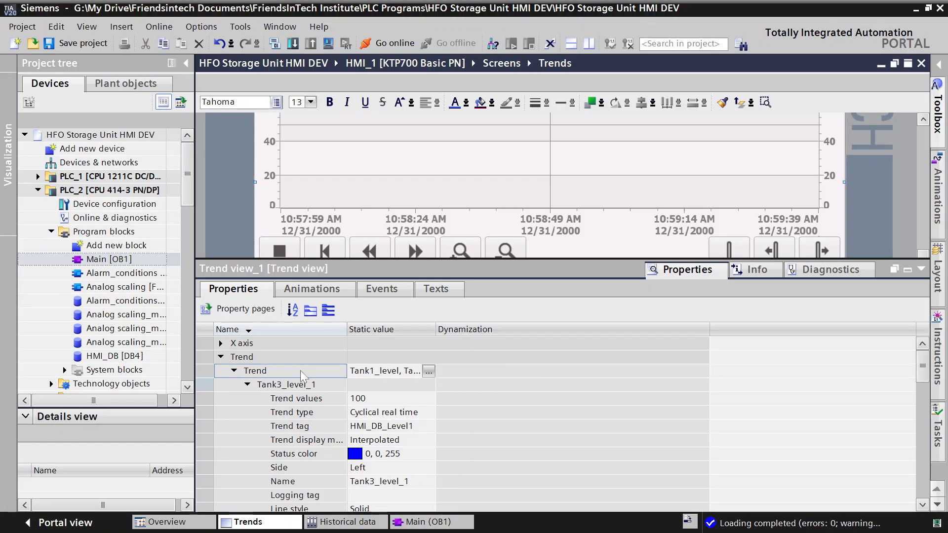
{"action": "left_click", "coordinate": [428, 371]}
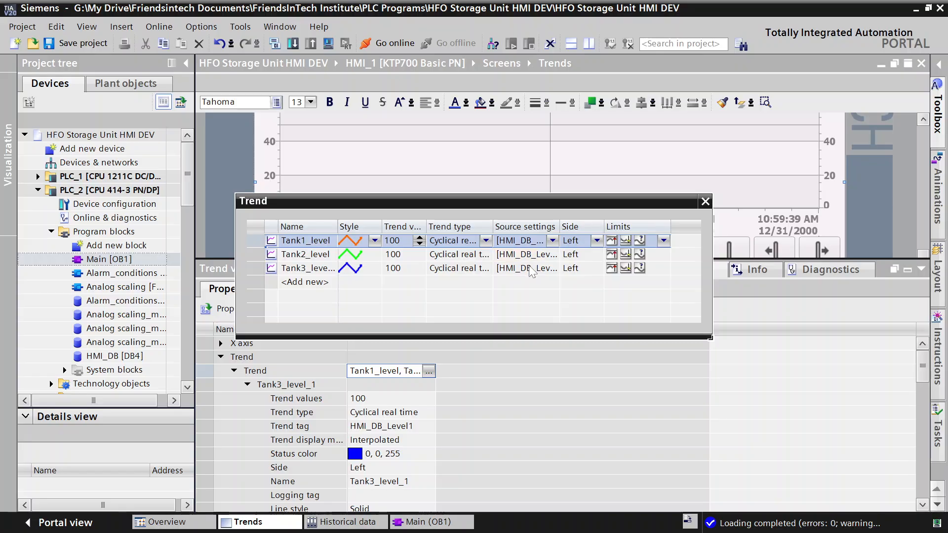
{"action": "left_click", "coordinate": [540, 255]}
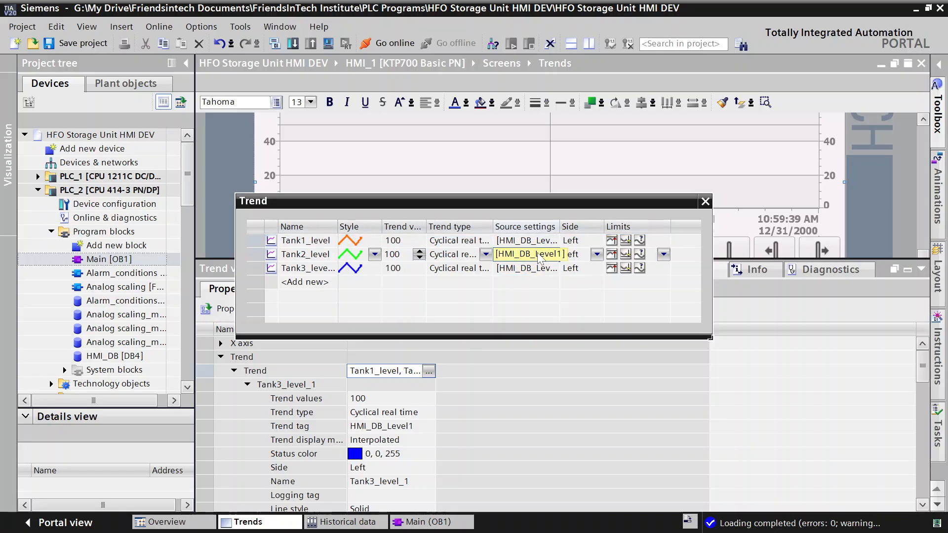
{"action": "left_click", "coordinate": [556, 255]}
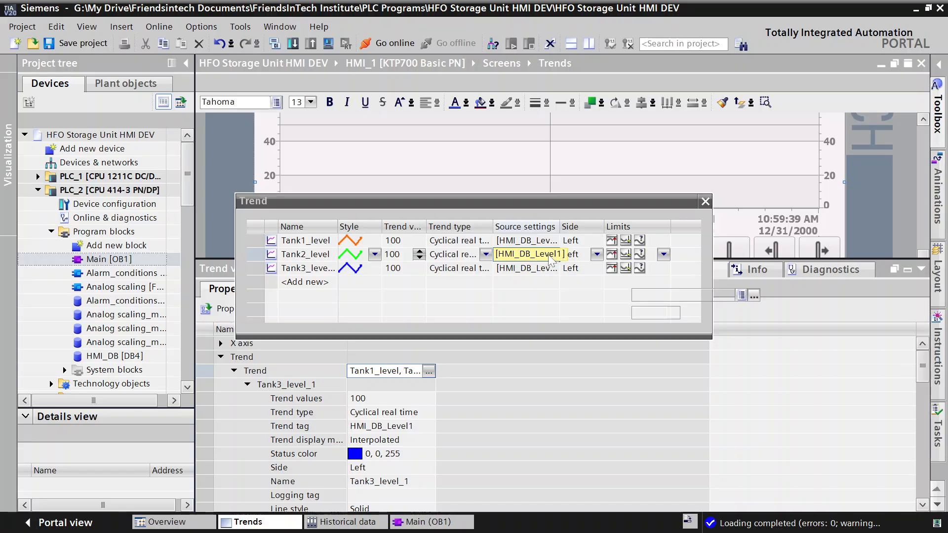
{"action": "left_click", "coordinate": [551, 256]}
{"action": "left_click", "coordinate": [552, 256]}
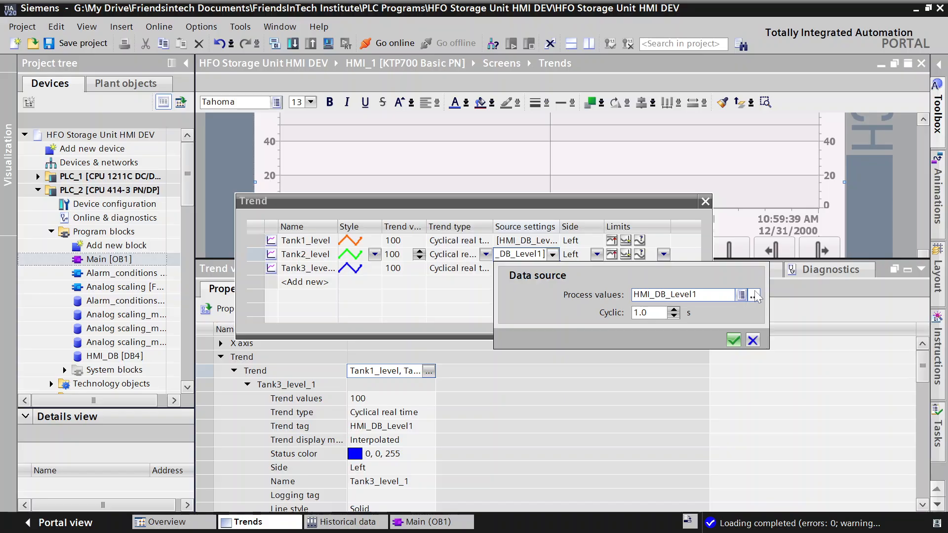
{"action": "left_click", "coordinate": [753, 295]}
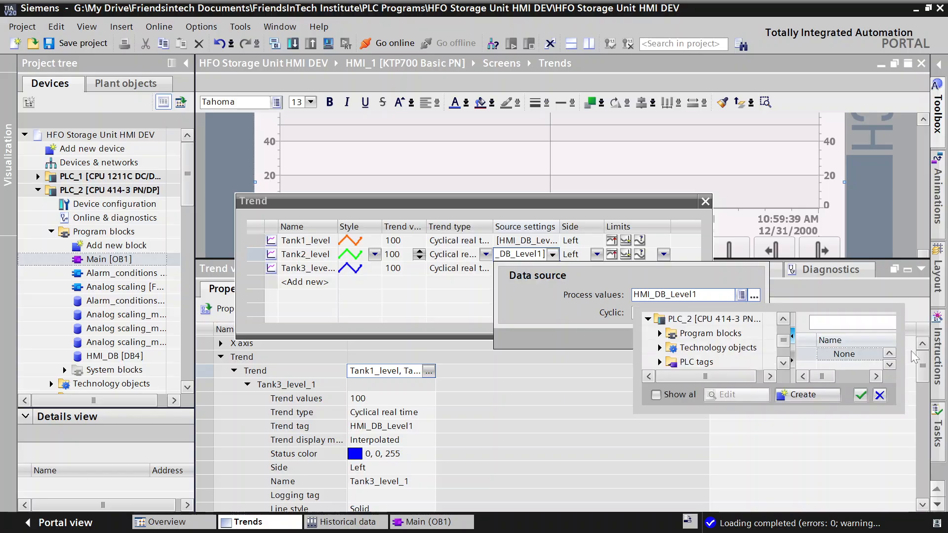
{"action": "left_click", "coordinate": [890, 364]}
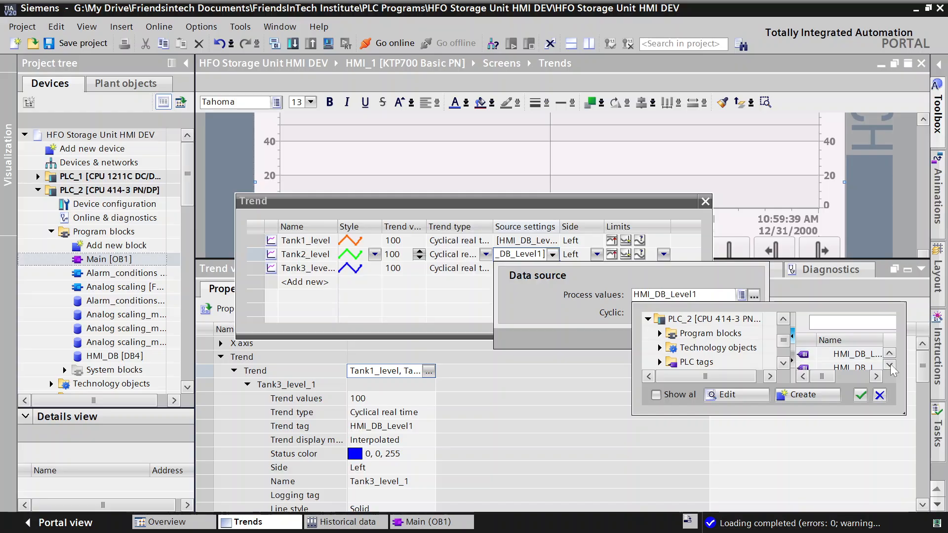
{"action": "mouse_move", "coordinate": [823, 379]}
{"action": "left_mouse_down"}
{"action": "mouse_move", "coordinate": [859, 379]}
{"action": "mouse_move", "coordinate": [832, 379]}
{"action": "left_mouse_up"}
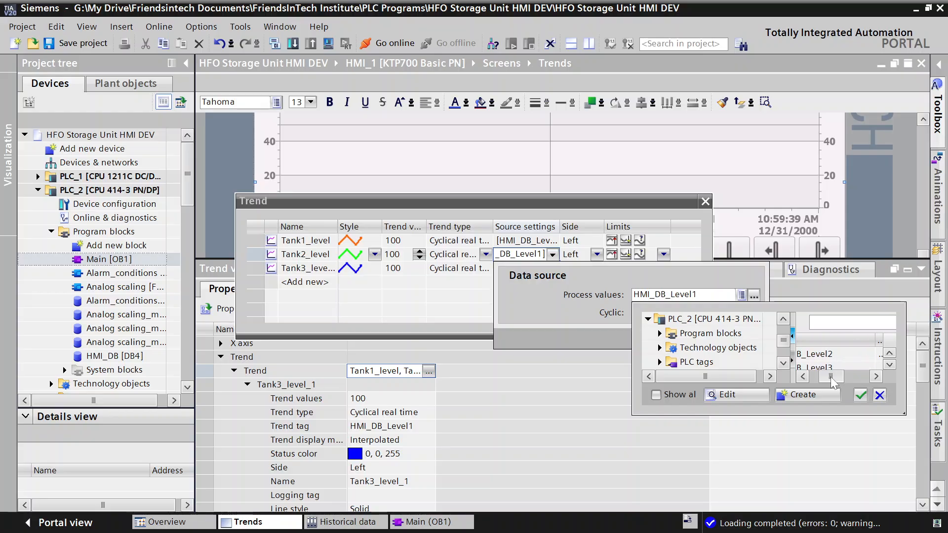
{"action": "left_click", "coordinate": [834, 356]}
{"action": "left_click", "coordinate": [860, 394]}
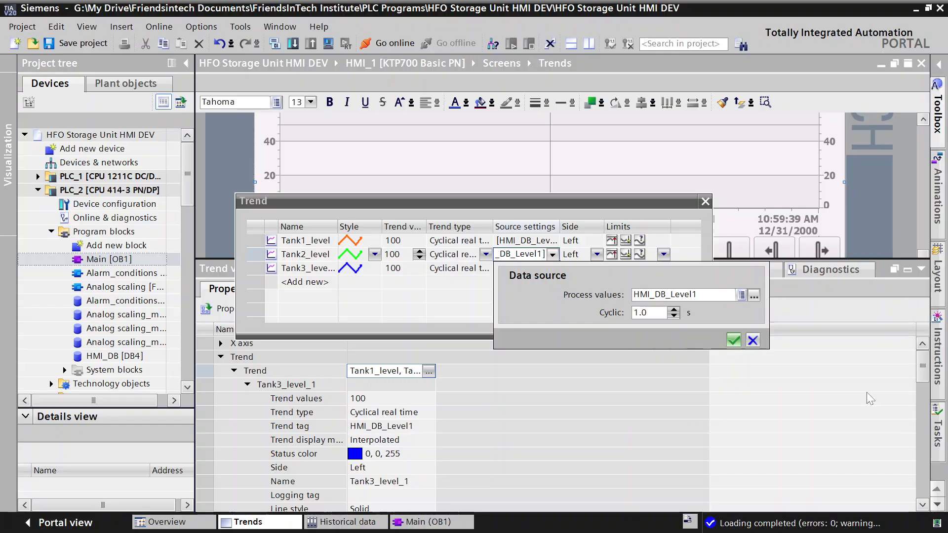
{"action": "left_click", "coordinate": [733, 340]}
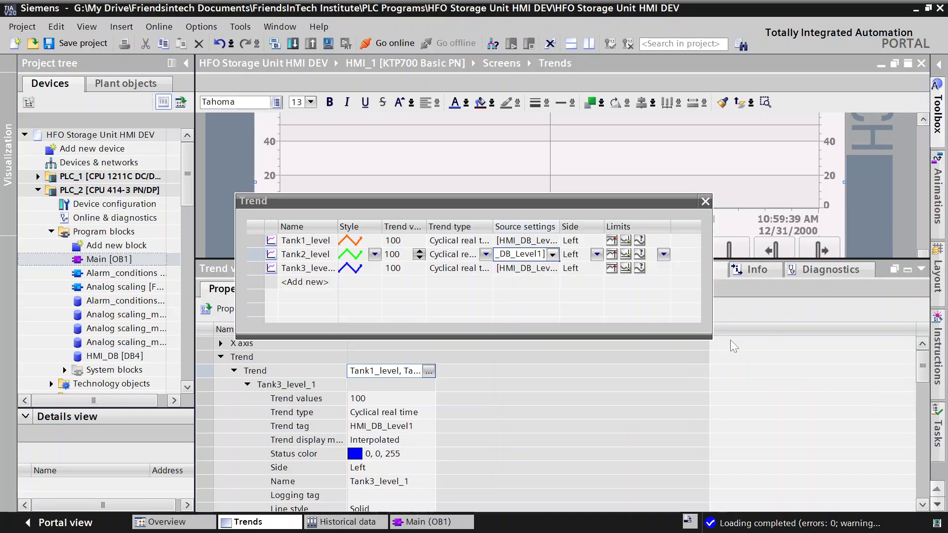
Set the source of the third tank's trend to the HMI_DB_Level3 tag and close the trend list
{"action": "left_click", "coordinate": [551, 270]}
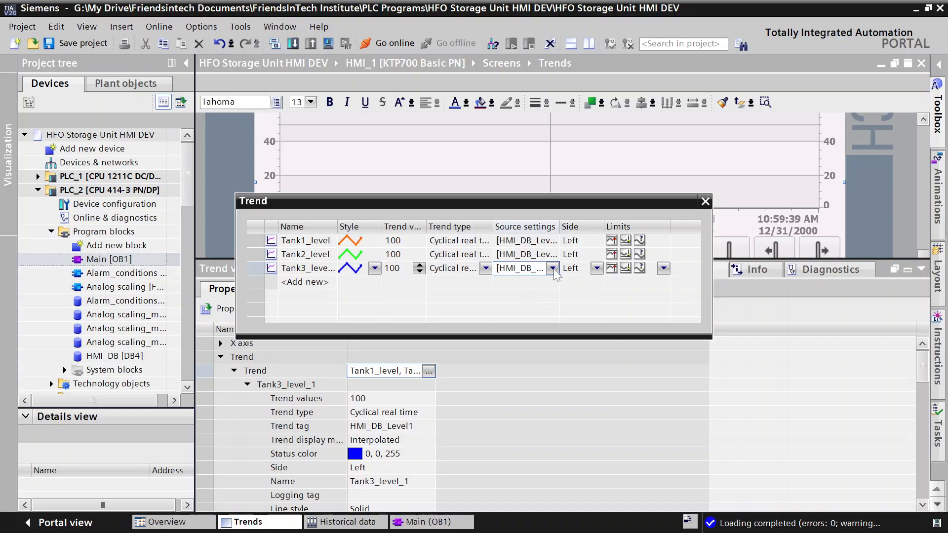
{"action": "left_click", "coordinate": [555, 271]}
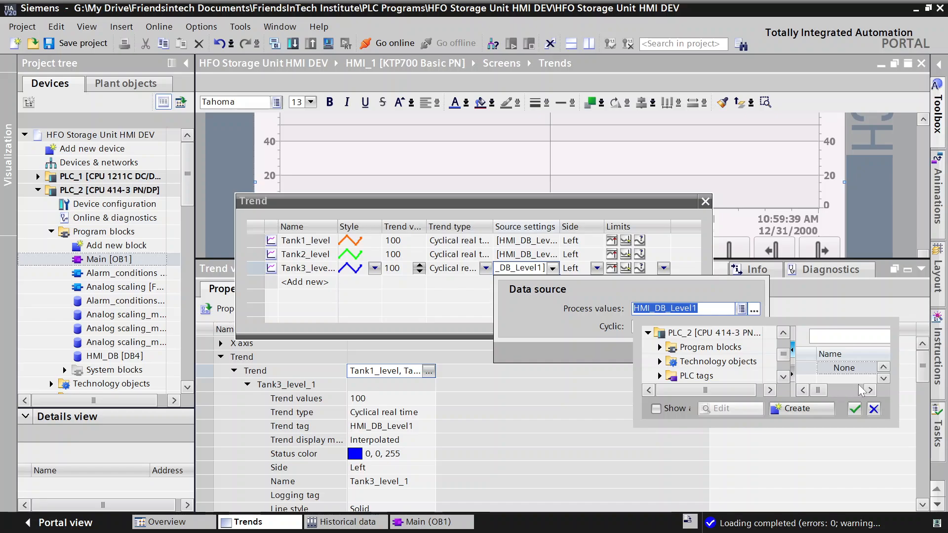
{"action": "left_click", "coordinate": [887, 378]}
{"action": "left_click", "coordinate": [887, 378]}
{"action": "left_click", "coordinate": [887, 378]}
{"action": "left_click", "coordinate": [884, 368]}
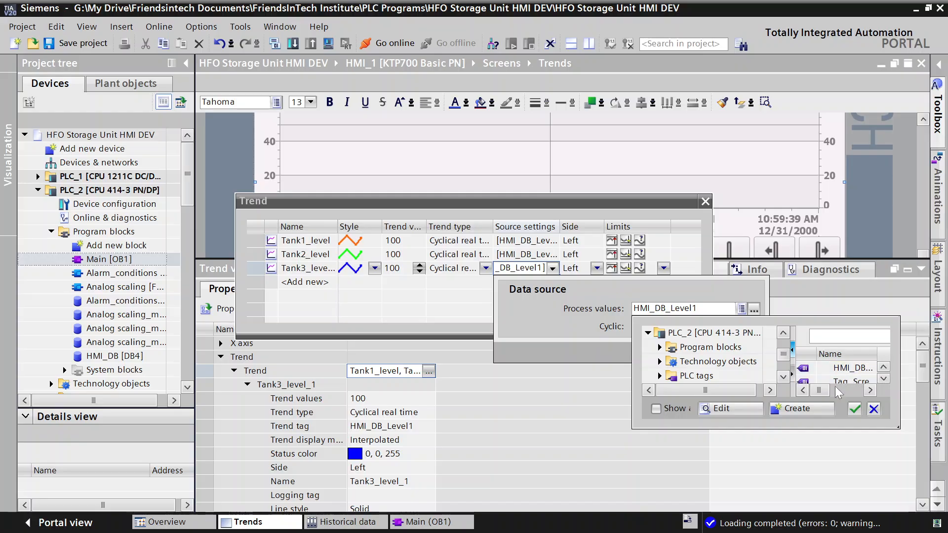
{"action": "mouse_move", "coordinate": [825, 389]}
{"action": "left_mouse_down"}
{"action": "mouse_move", "coordinate": [844, 390]}
{"action": "mouse_move", "coordinate": [831, 390]}
{"action": "left_mouse_up"}
{"action": "left_click", "coordinate": [834, 368]}
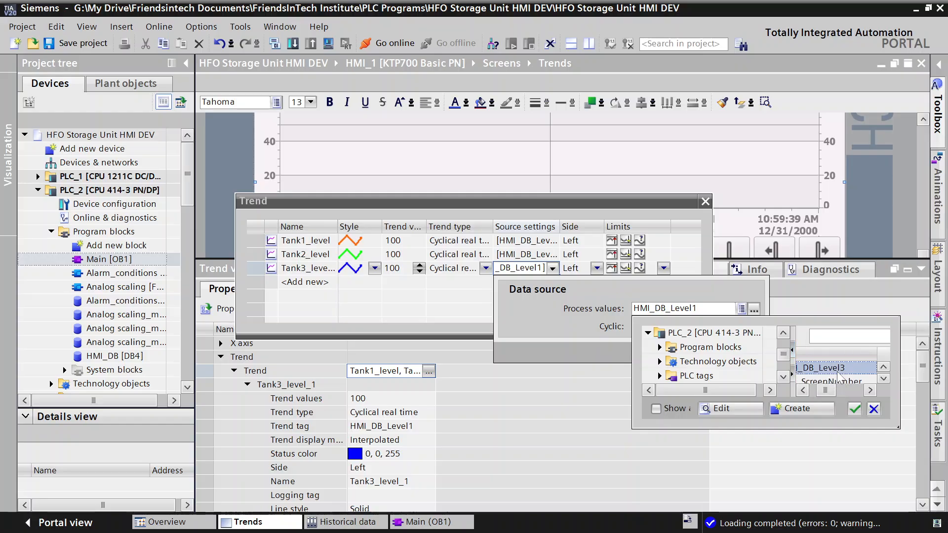
{"action": "left_click", "coordinate": [855, 409]}
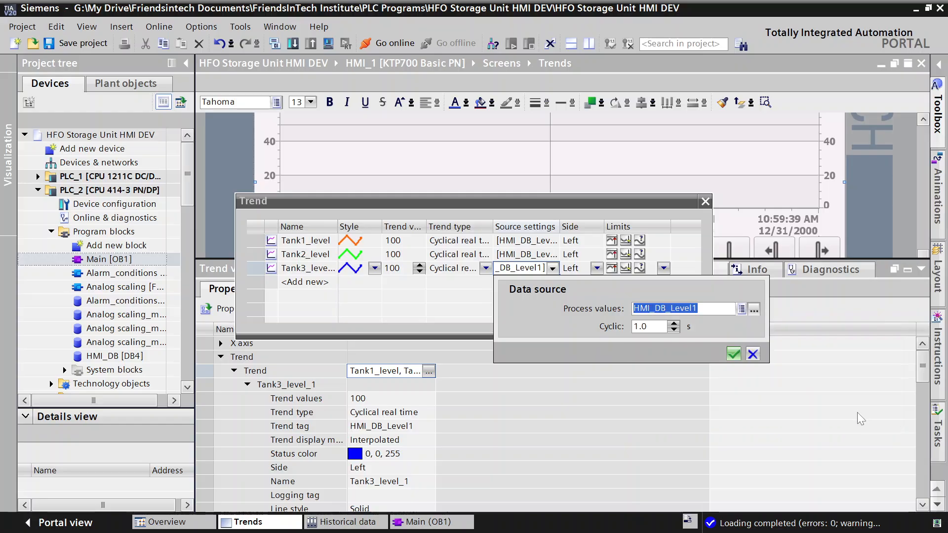
{"action": "left_click", "coordinate": [732, 355]}
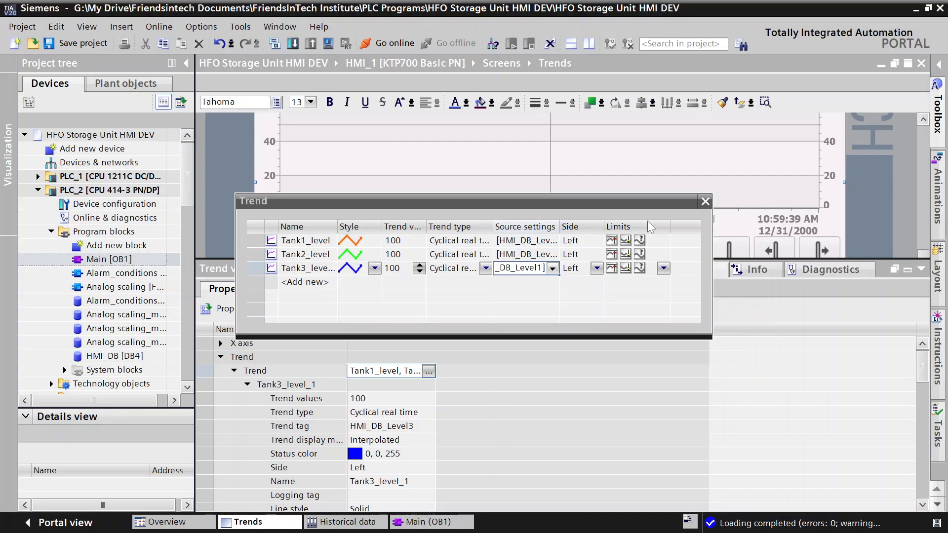
{"action": "left_click", "coordinate": [705, 202]}
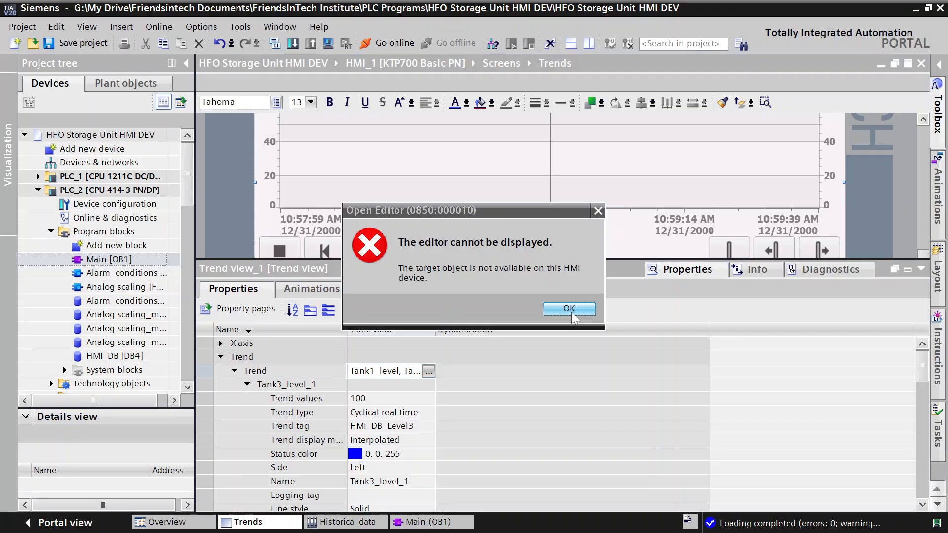
Close the running RT Simulator and dismiss the Open Editor error in TIA Portal
{"action": "mouse_move", "coordinate": [663, 531]}
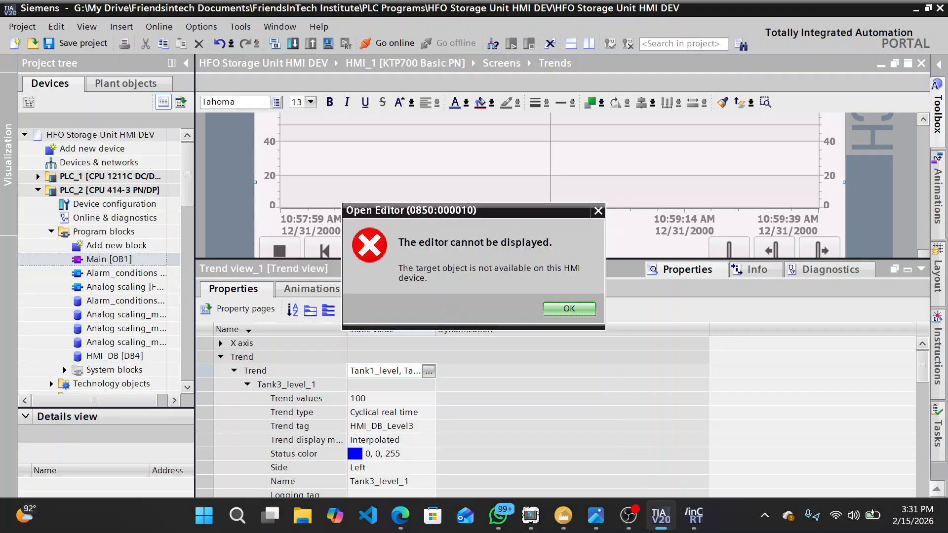
{"action": "left_click", "coordinate": [694, 519]}
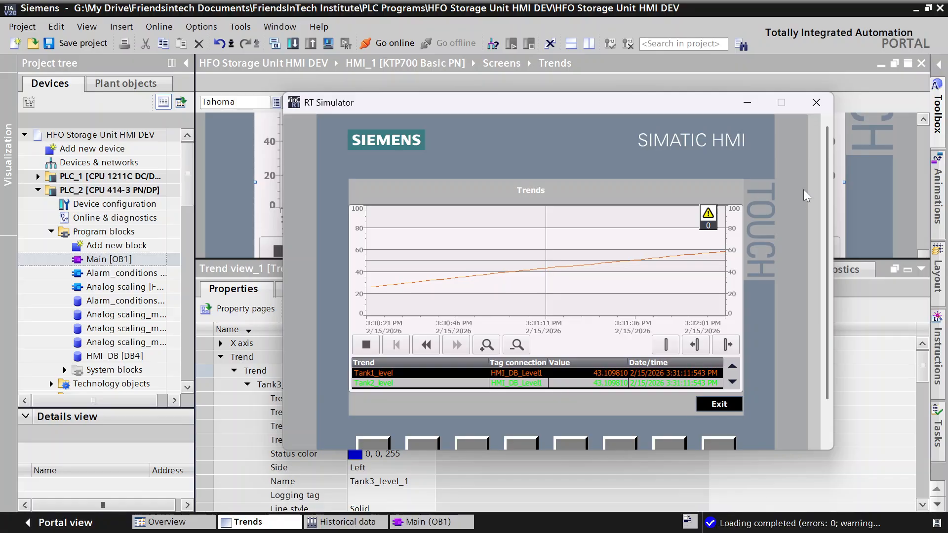
{"action": "left_click", "coordinate": [815, 106]}
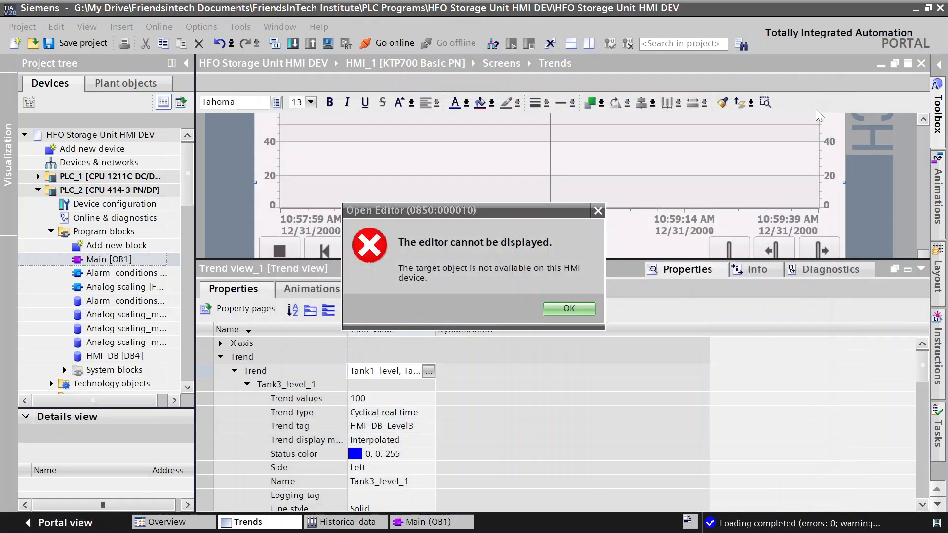
{"action": "left_click", "coordinate": [574, 313]}
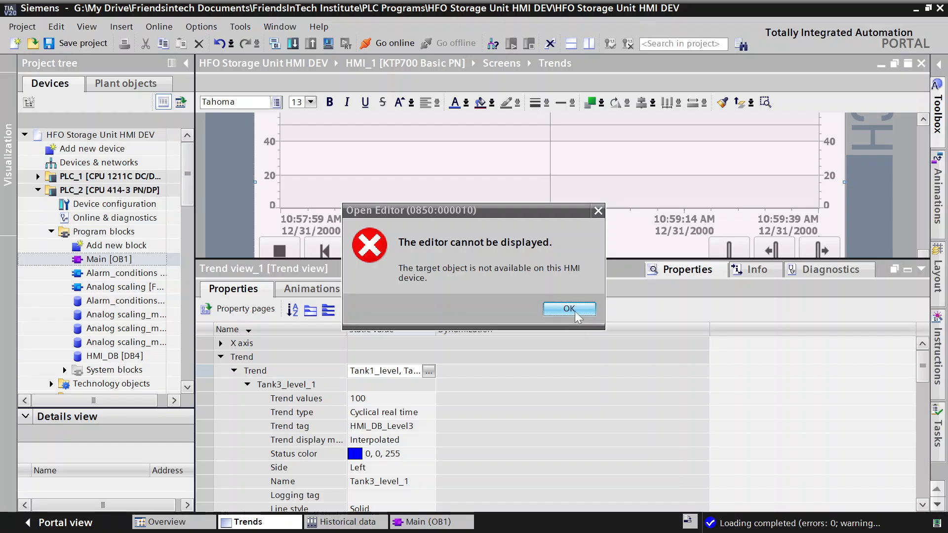
Reopen the trend list to check the trends' source tags, close it and start the HMI simulation
{"action": "left_click", "coordinate": [429, 371]}
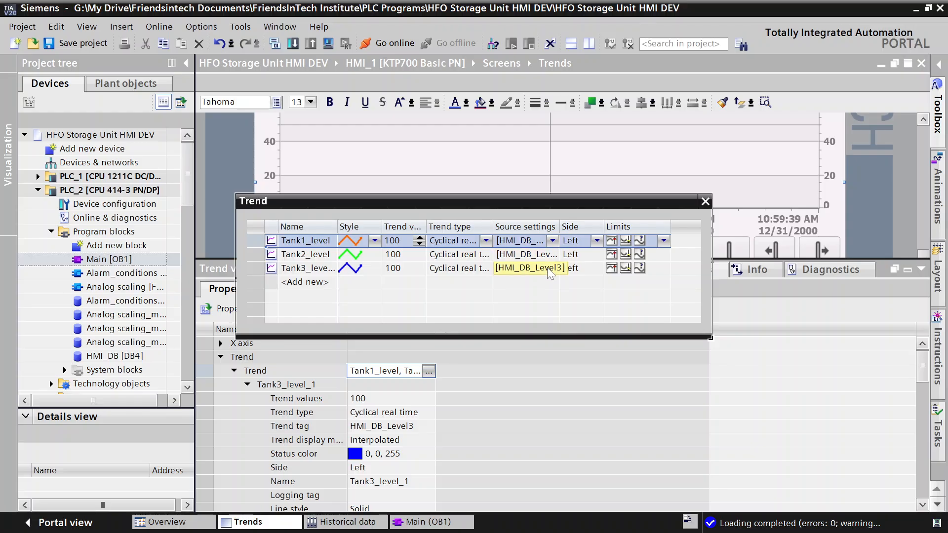
{"action": "left_click", "coordinate": [707, 206]}
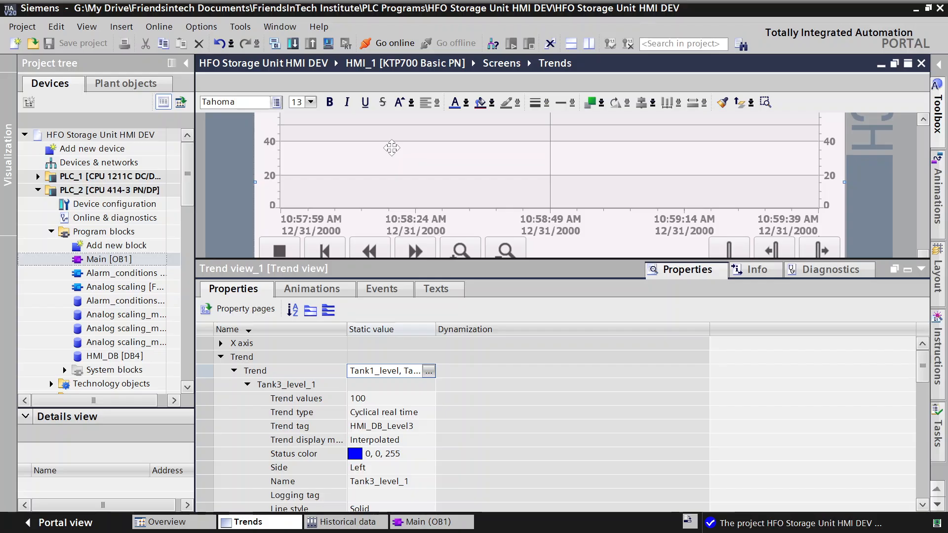
{"action": "left_click", "coordinate": [331, 46]}
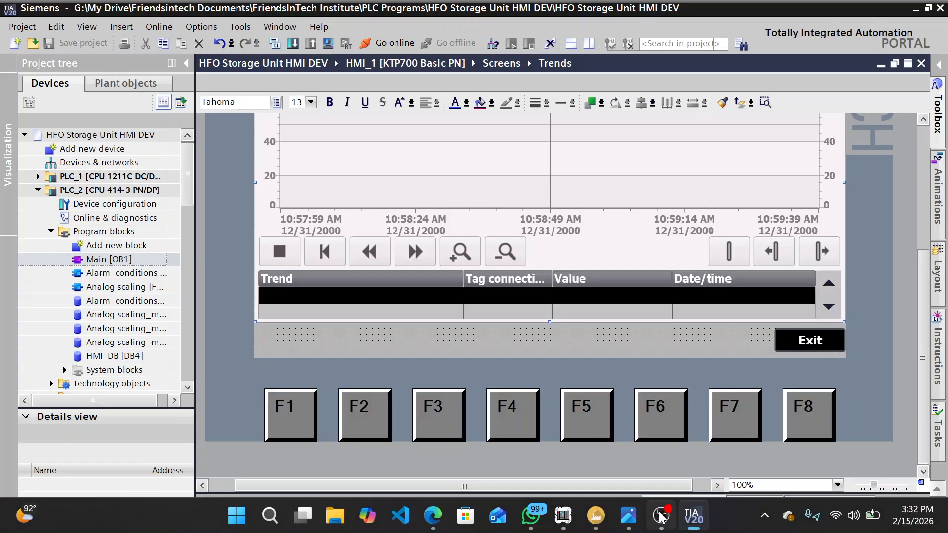
{"action": "left_click", "coordinate": [661, 516]}
{"action": "left_click", "coordinate": [711, 220]}
{"action": "left_click", "coordinate": [786, 166]}
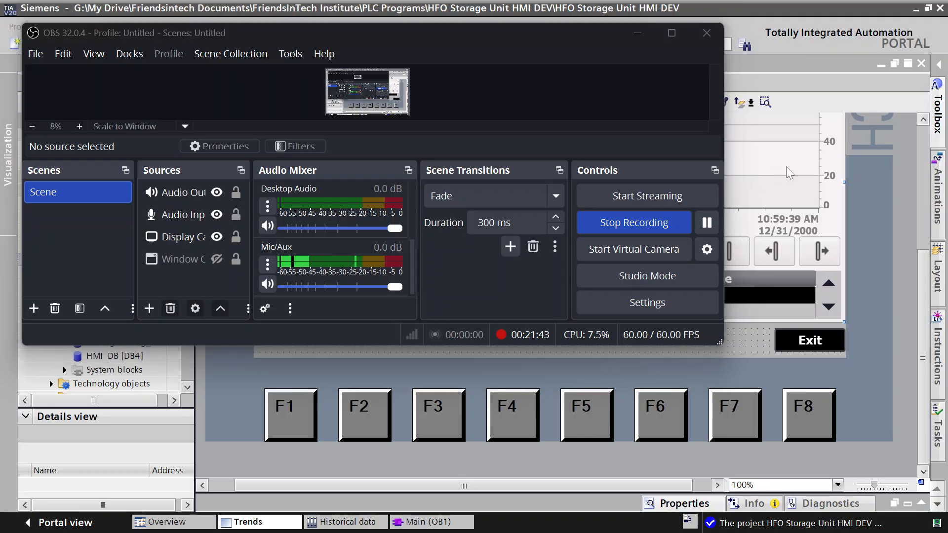
{"action": "left_click", "coordinate": [774, 240]}
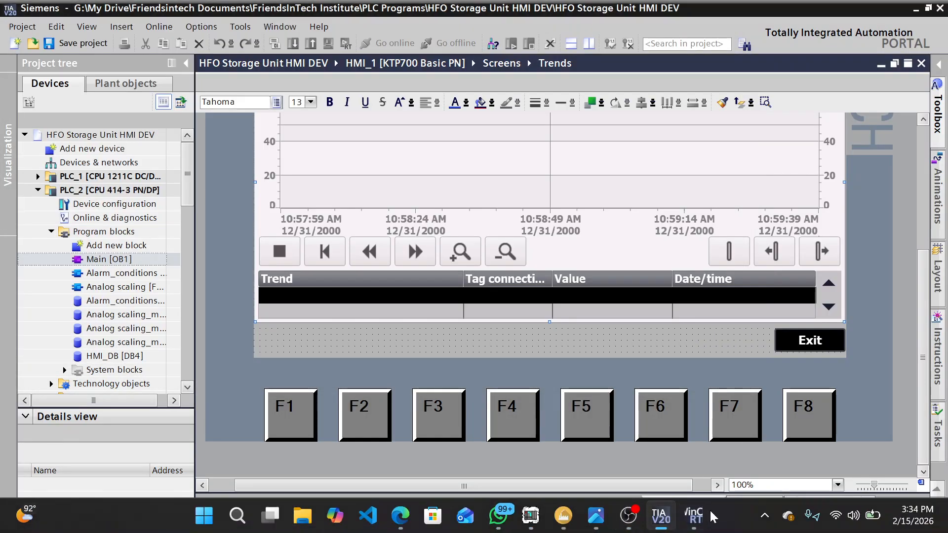
Switch to RT Simulator and close the unacknowledged and pending alarm windows covering the Trends screen
{"action": "left_click", "coordinate": [696, 520]}
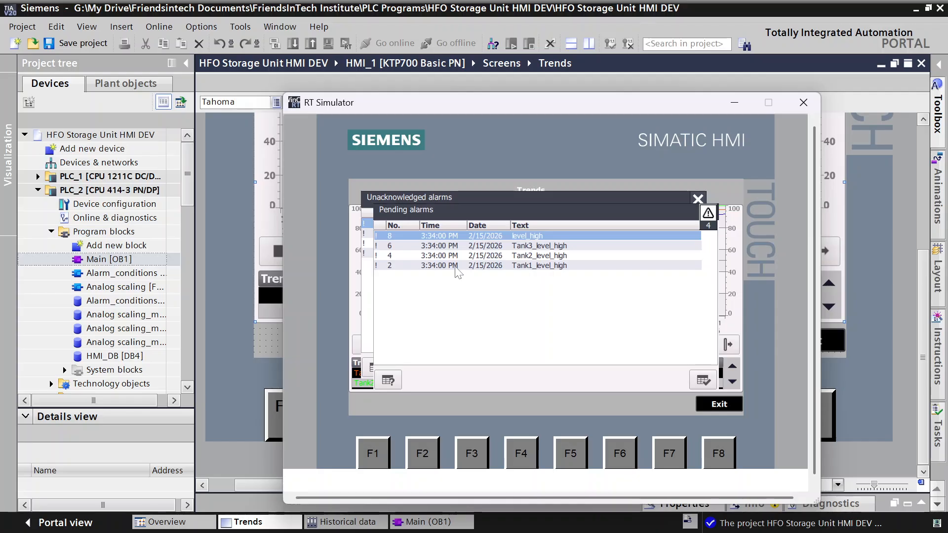
{"action": "left_click", "coordinate": [697, 200]}
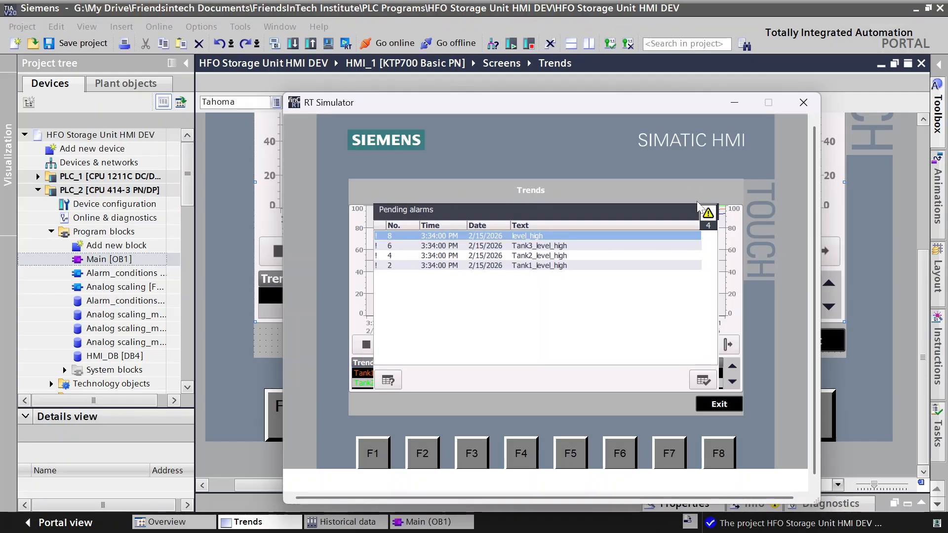
{"action": "left_click_drag", "start_coordinate": [684, 214], "coordinate": [662, 239]}
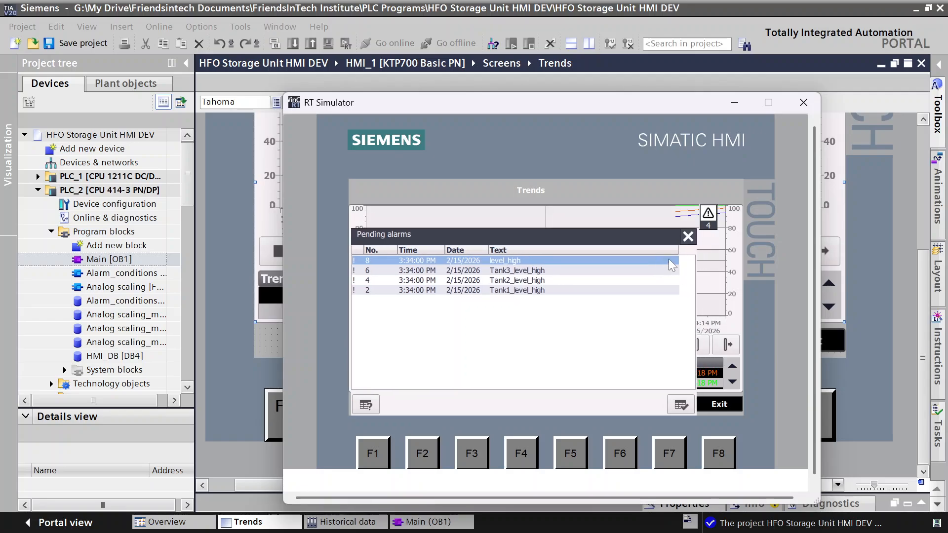
{"action": "left_click", "coordinate": [688, 237]}
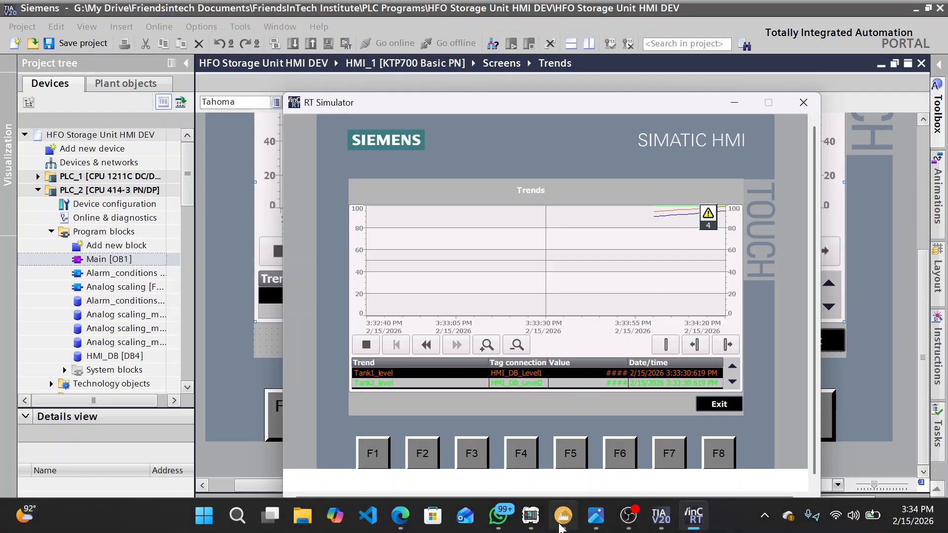
In Factory I/O, set the first tank's discharge valve to 10.0 and fill valve to 2.5, and Tank 2's discharge valve to 9.2
{"action": "left_click", "coordinate": [564, 523]}
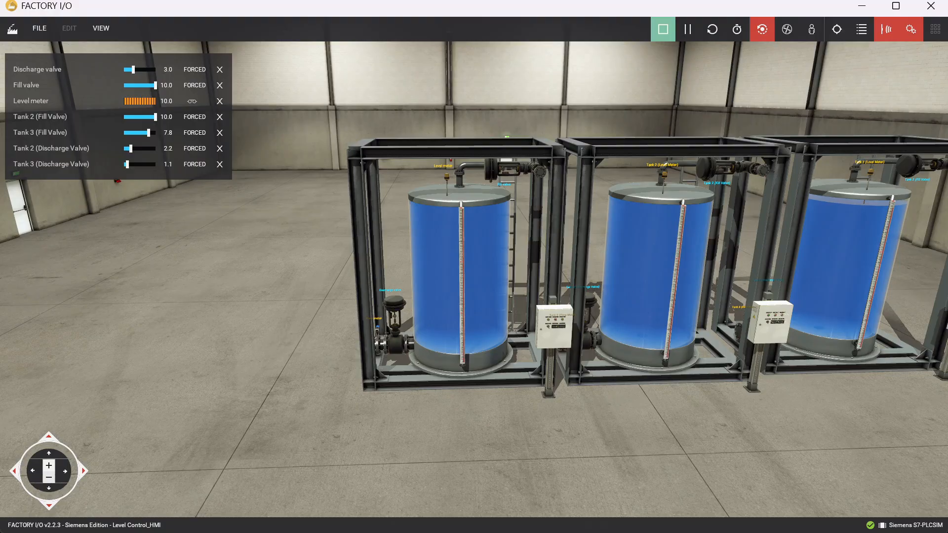
{"action": "left_click", "coordinate": [701, 527]}
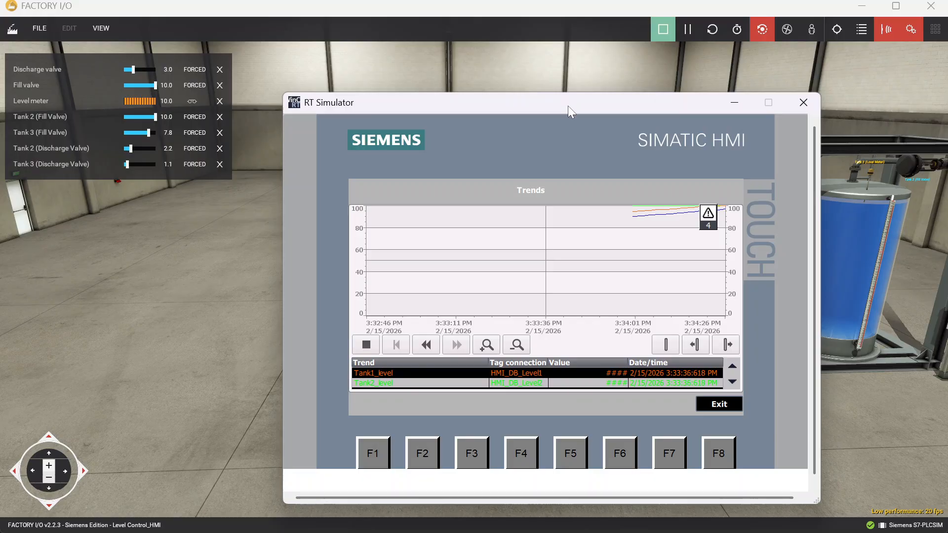
{"action": "left_click_drag", "start_coordinate": [568, 106], "coordinate": [590, 255]}
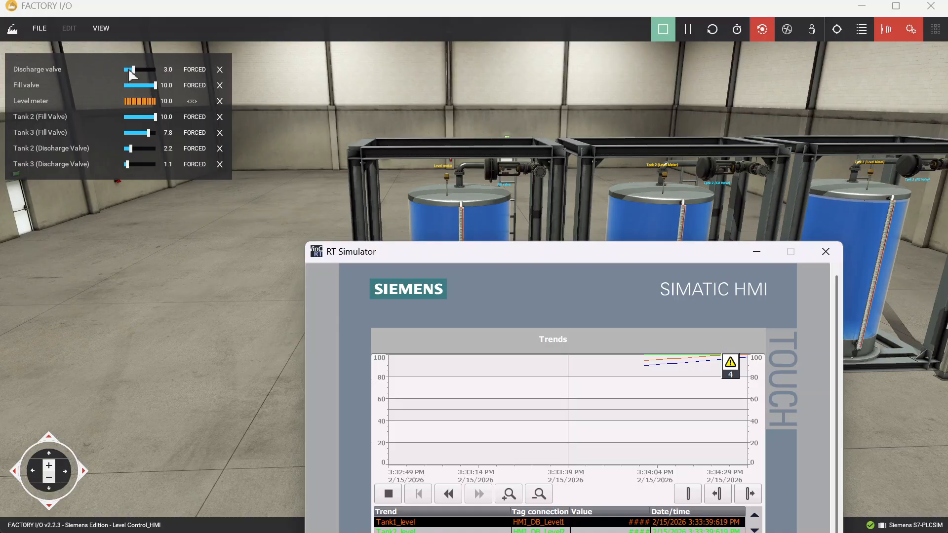
{"action": "left_click_drag", "start_coordinate": [129, 70], "coordinate": [157, 87]}
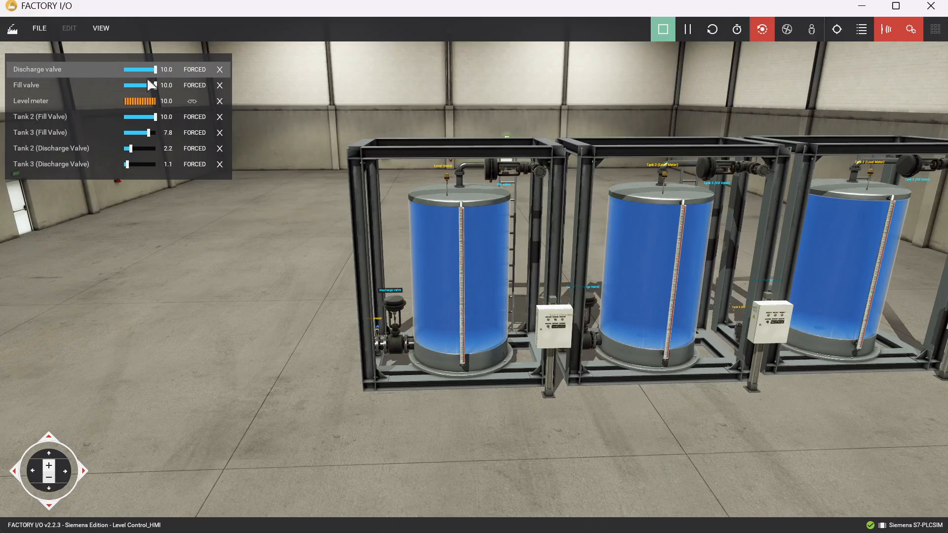
{"action": "left_click_drag", "start_coordinate": [151, 85], "coordinate": [131, 86]}
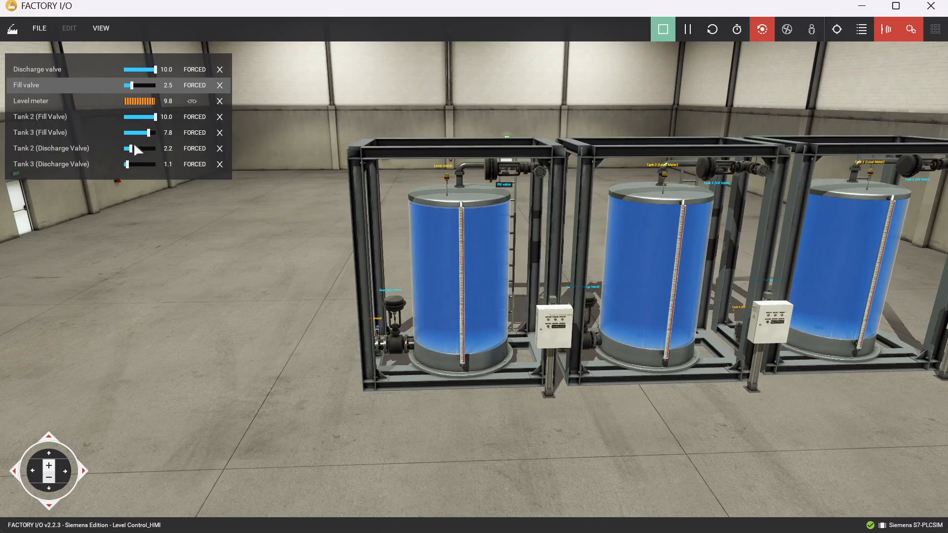
{"action": "left_click_drag", "start_coordinate": [132, 148], "coordinate": [152, 149]}
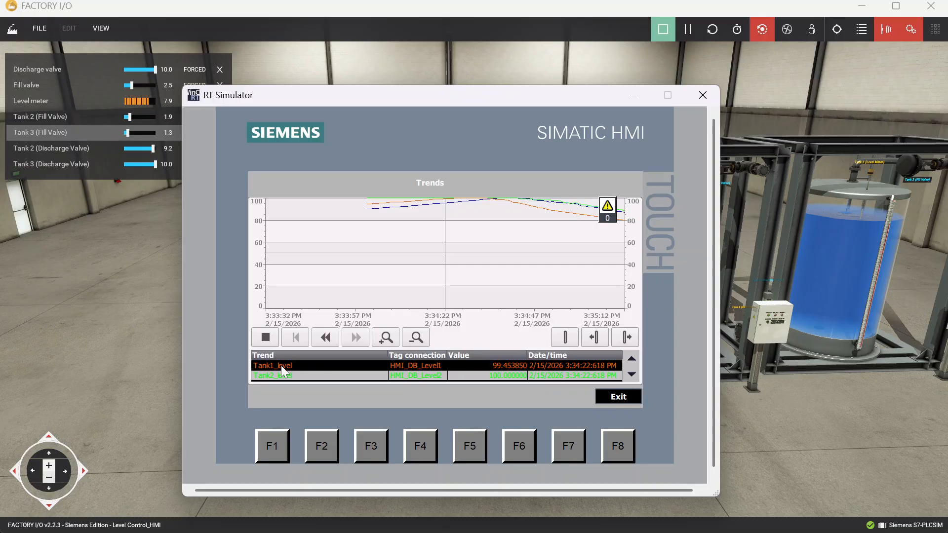
Select Tank1_level in the simulated trend table and move the ruler along the curves to read the tank levels at later times
{"action": "left_click", "coordinate": [280, 366]}
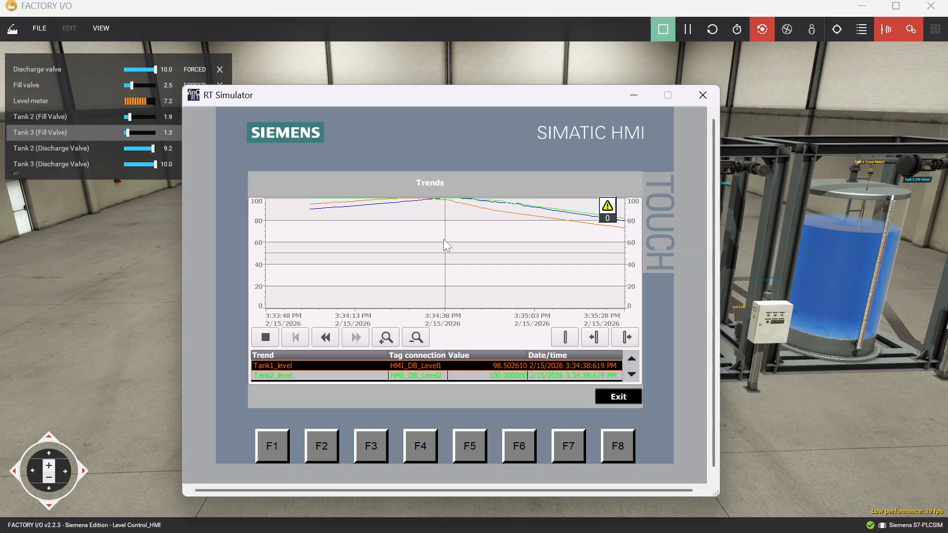
{"action": "left_click_drag", "start_coordinate": [444, 239], "coordinate": [535, 234]}
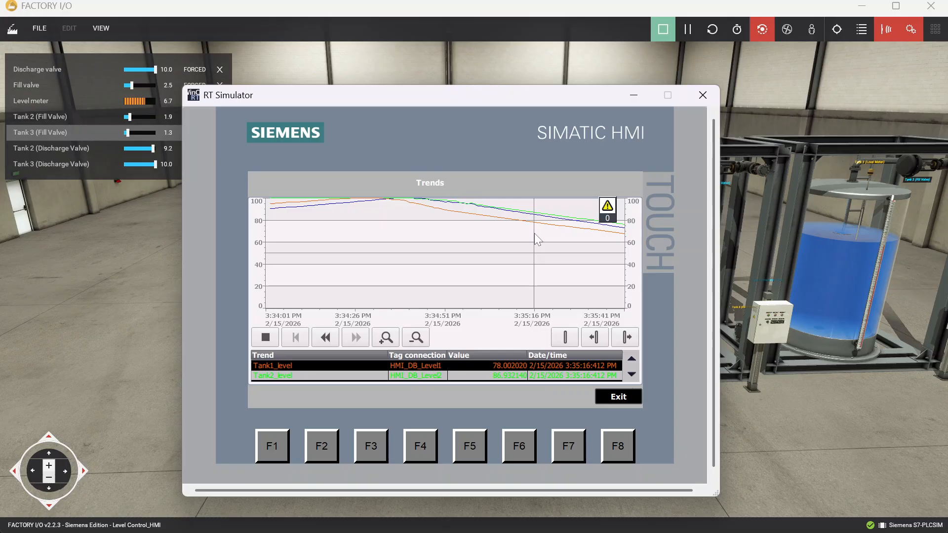
{"action": "left_click_drag", "start_coordinate": [536, 240], "coordinate": [566, 256]}
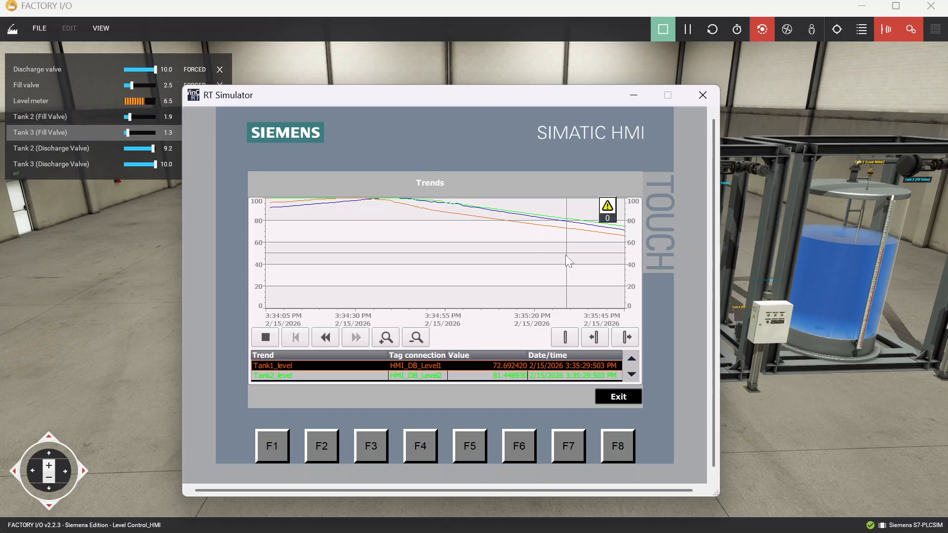